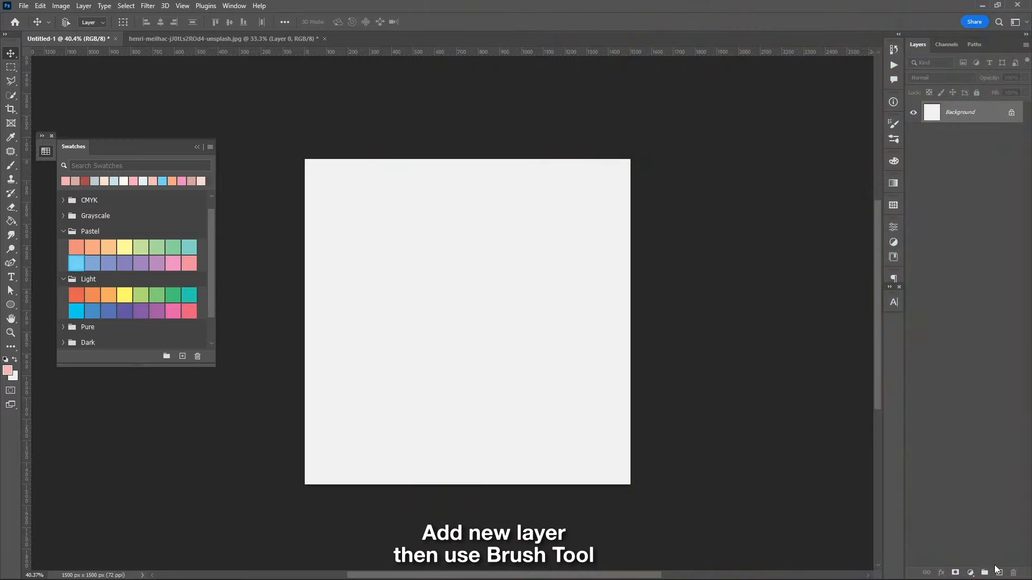
Add a new layer and paint a dusty-tan spot in the canvas's lower-left area with a soft 1000 px brush at 0% hardness
{"action": "left_click", "coordinate": [1000, 573]}
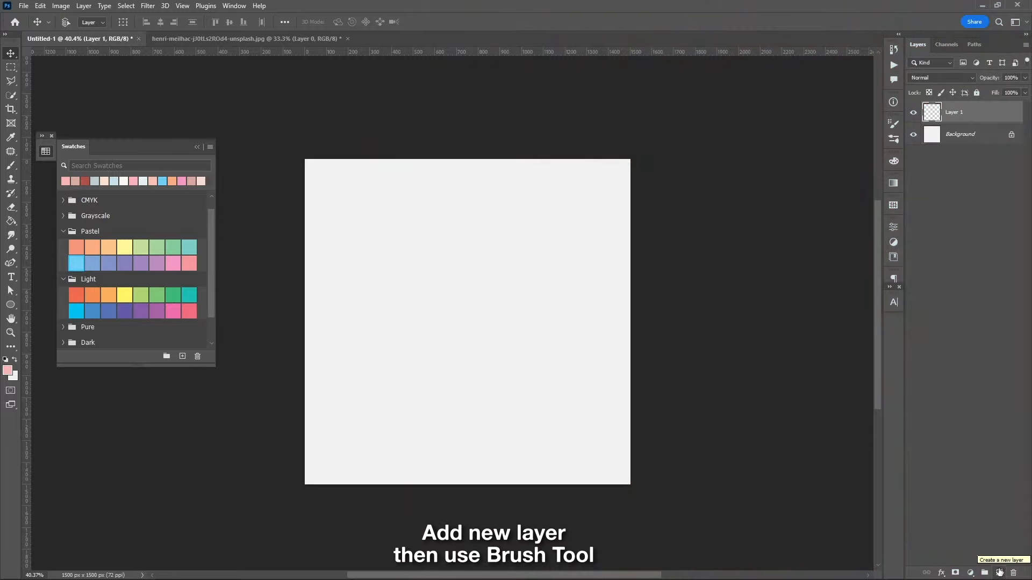
{"action": "key", "text": "b"}
{"action": "right_click", "coordinate": [491, 309]}
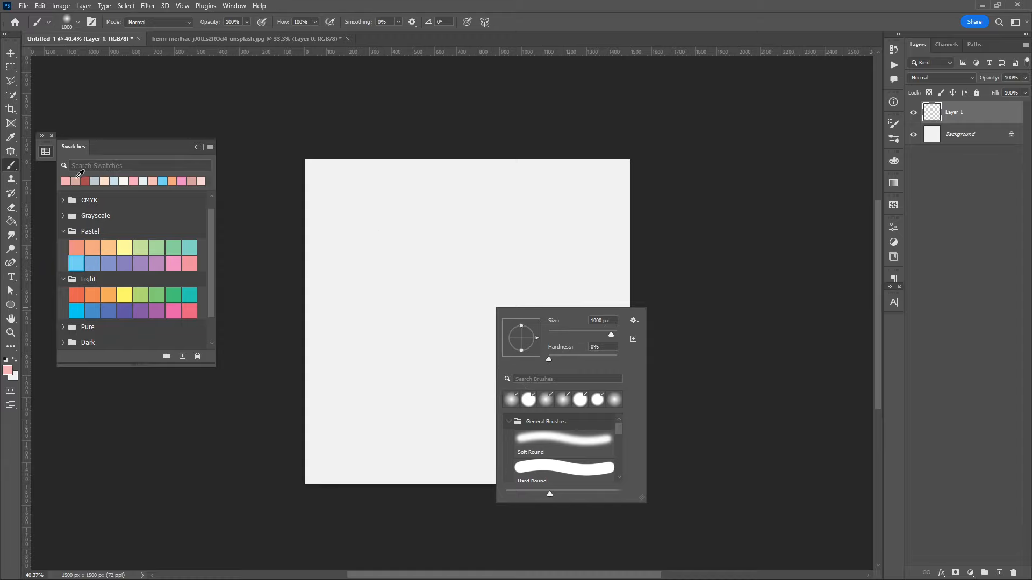
{"action": "left_click", "coordinate": [76, 179]}
{"action": "left_click", "coordinate": [400, 373]}
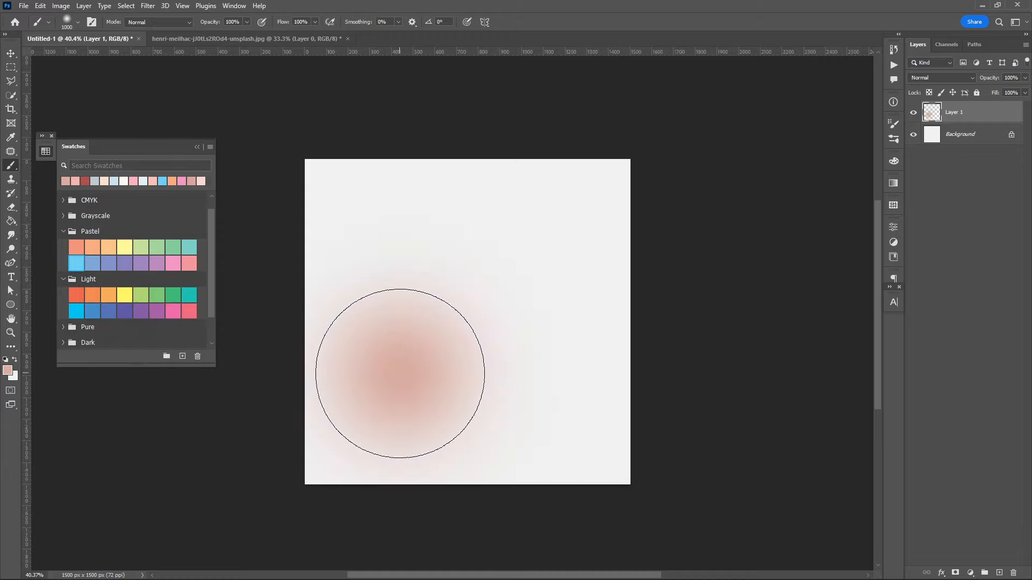
{"action": "left_click_drag", "start_coordinate": [400, 373], "coordinate": [407, 382]}
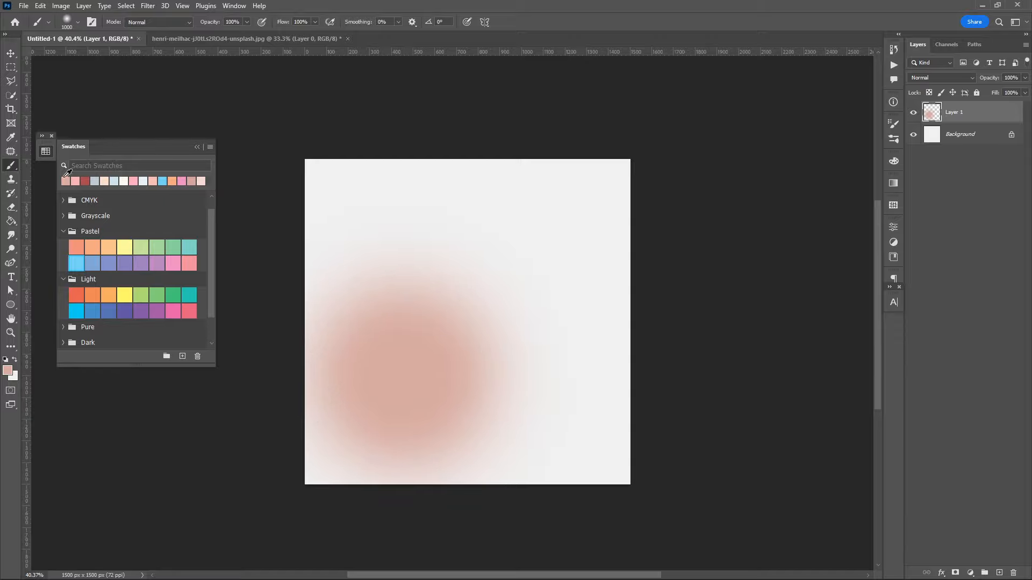
Paint a light pink soft spot in the canvas's upper-right area on the same layer, using the recent pink swatch
{"action": "left_click", "coordinate": [75, 181]}
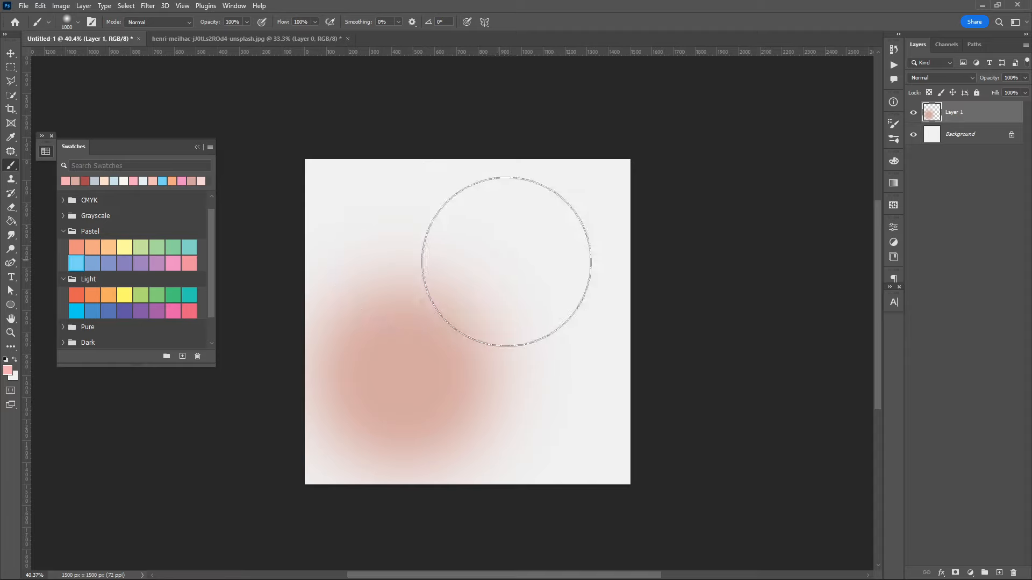
{"action": "left_click", "coordinate": [521, 257]}
{"action": "left_click", "coordinate": [521, 257]}
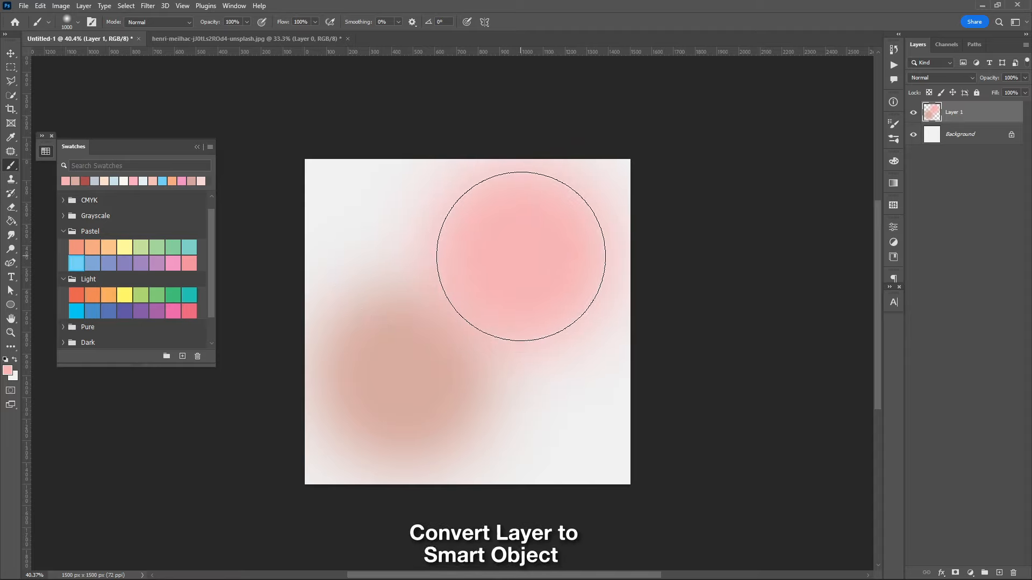
Convert the painted Layer 1 to a smart object
{"action": "key", "text": "v"}
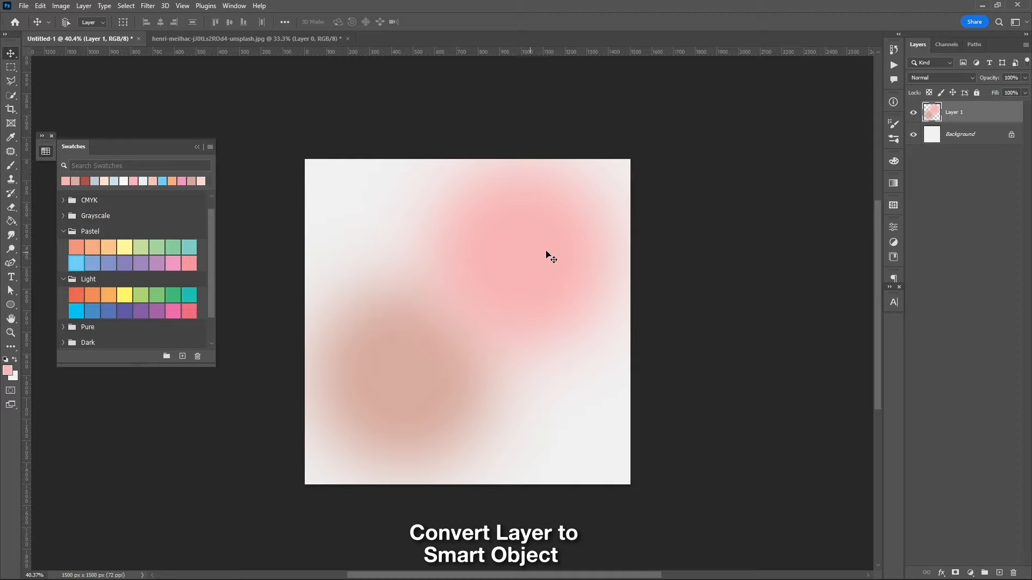
{"action": "right_click", "coordinate": [995, 119]}
{"action": "left_click", "coordinate": [980, 270]}
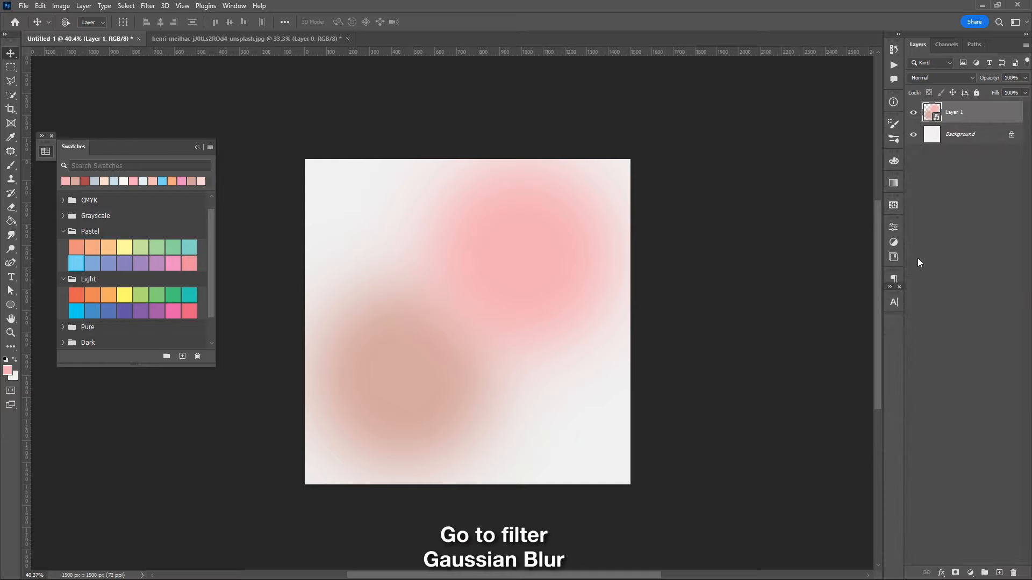
Apply a Gaussian Blur filter with a 90-pixel radius to Layer 1
{"action": "left_click", "coordinate": [154, 7]}
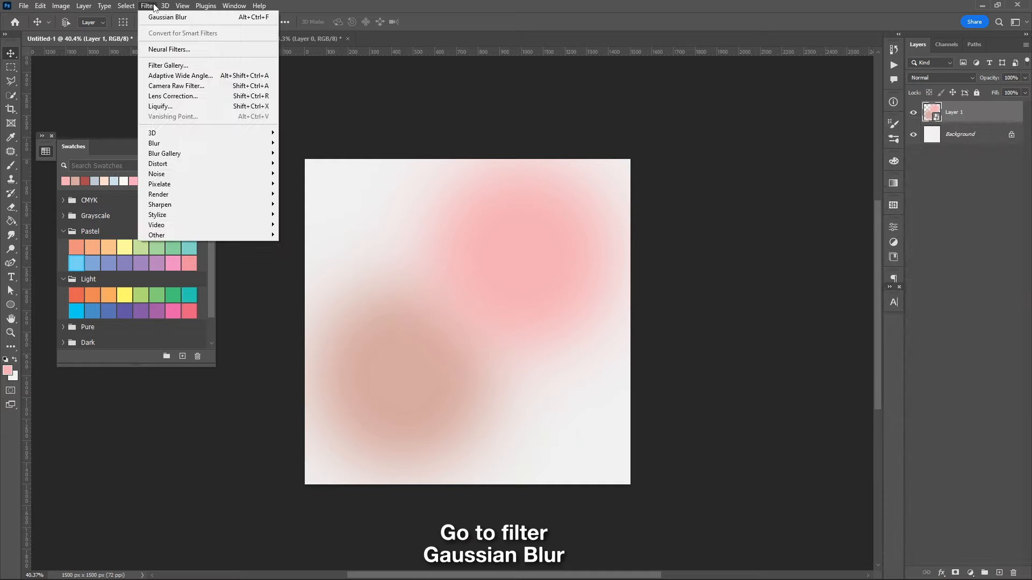
{"action": "mouse_move", "coordinate": [213, 145]}
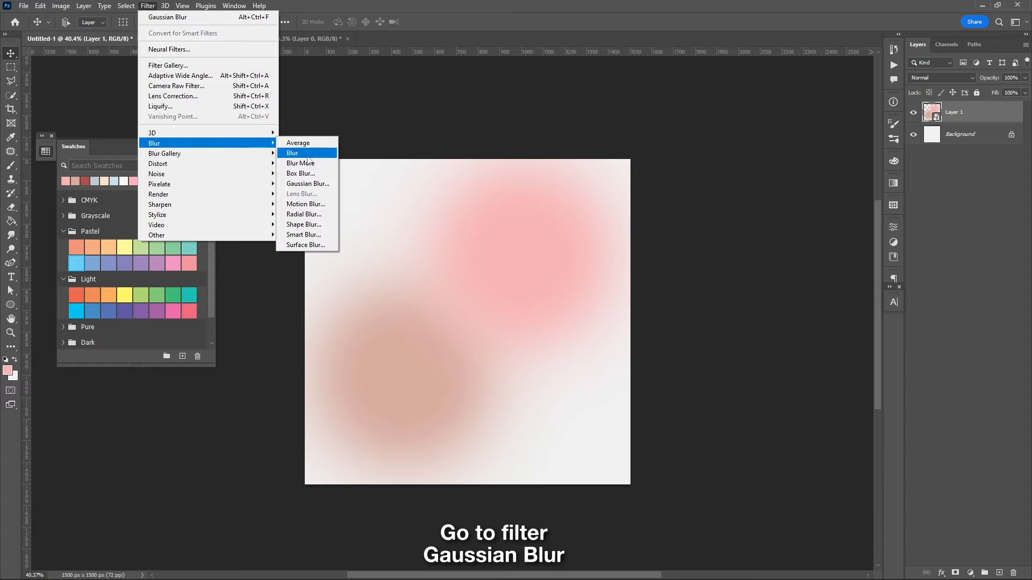
{"action": "left_click", "coordinate": [304, 184]}
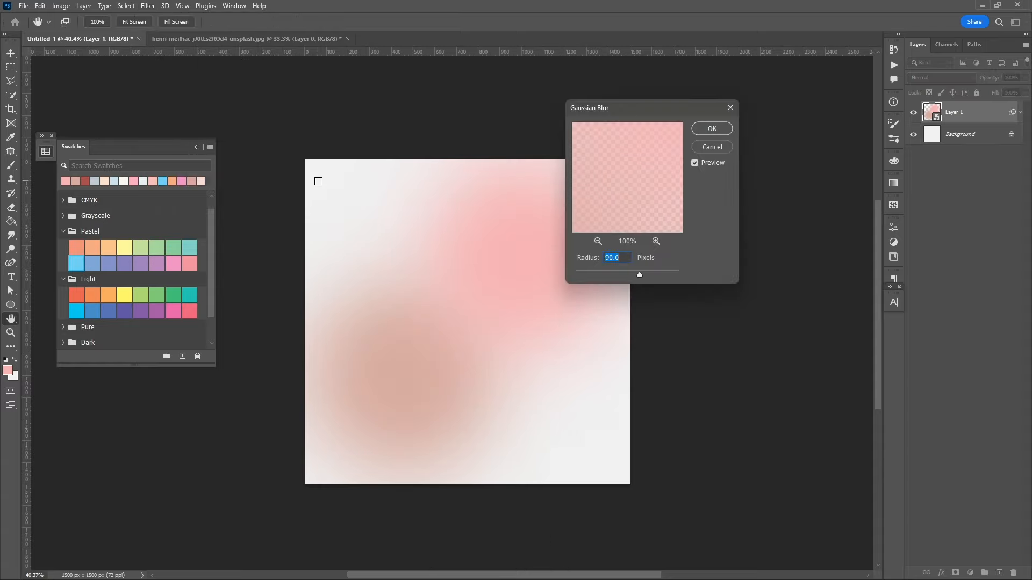
{"action": "key", "text": "Return"}
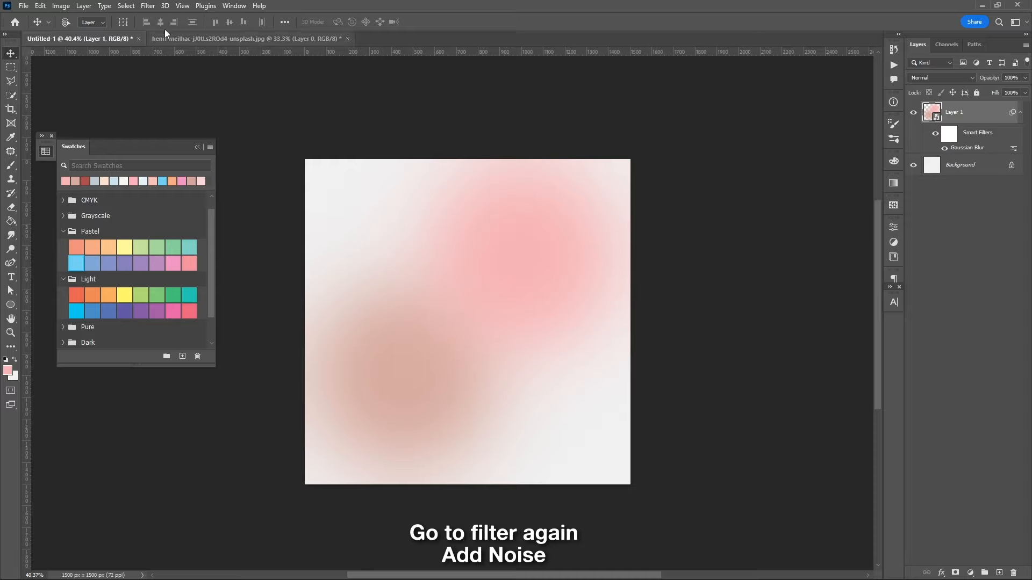
Apply an Add Noise filter to Layer 1 with an amount of 8% and Uniform distribution
{"action": "left_click", "coordinate": [148, 6]}
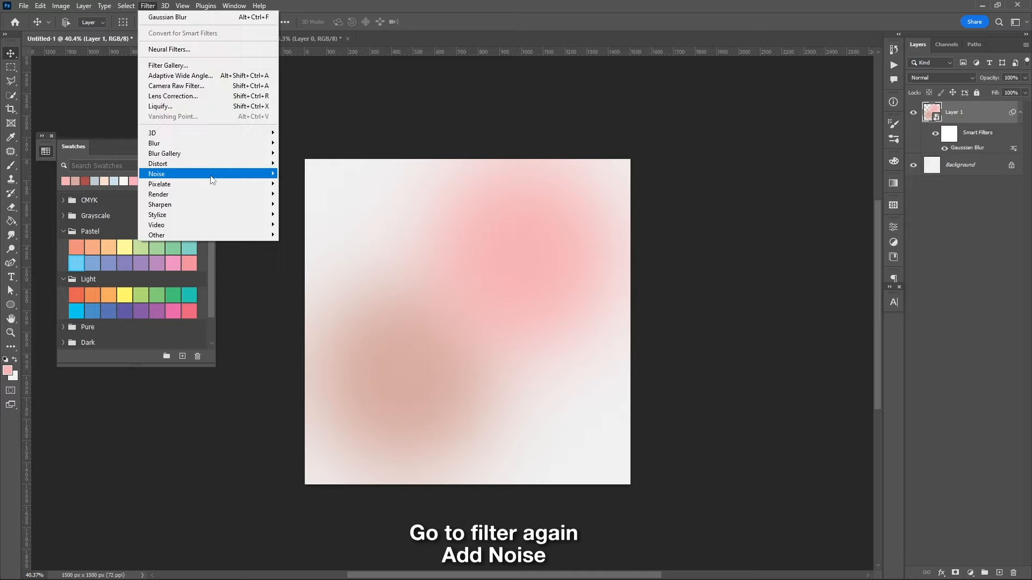
{"action": "mouse_move", "coordinate": [252, 174]}
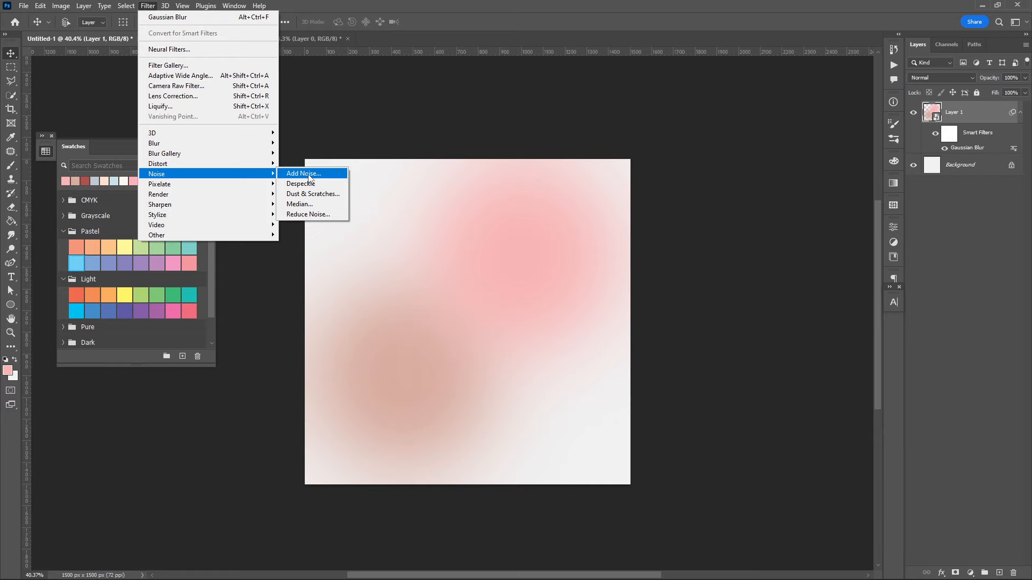
{"action": "left_click", "coordinate": [309, 175]}
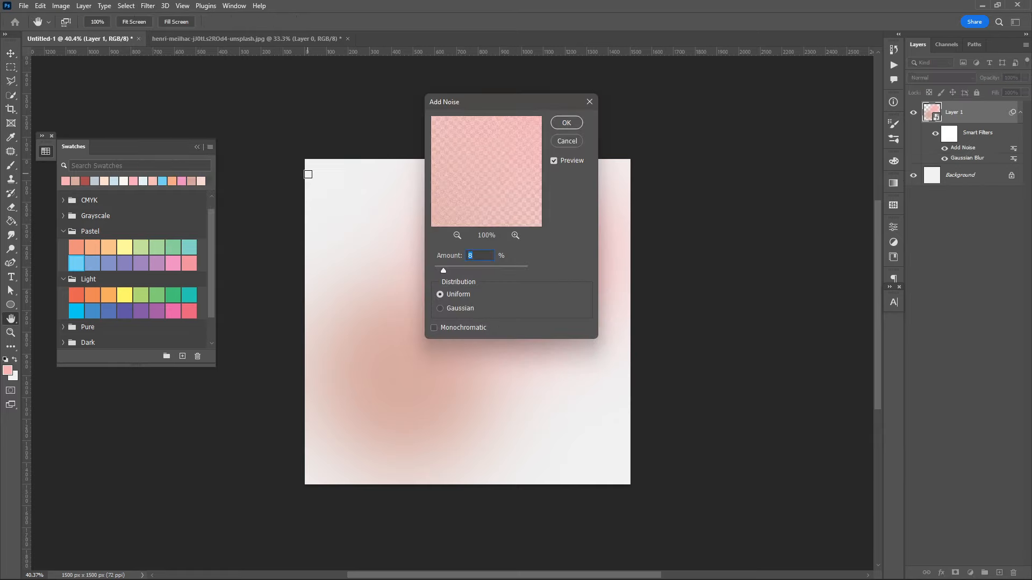
{"action": "key", "text": "Return"}
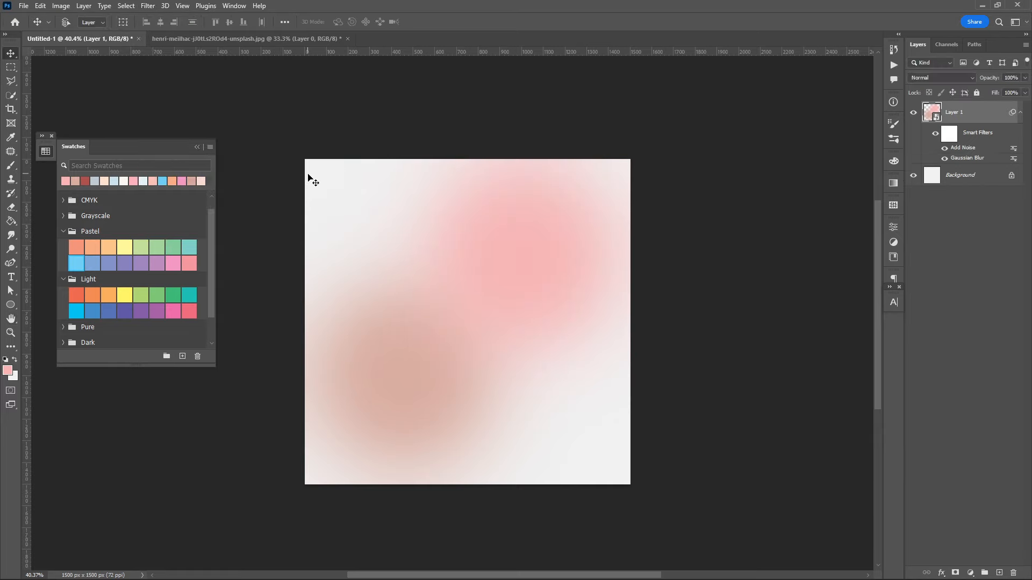
Draw a pink upright ellipse about 669 by 838 px near the canvas center and rename its layer Frame
{"action": "left_click", "coordinate": [11, 306]}
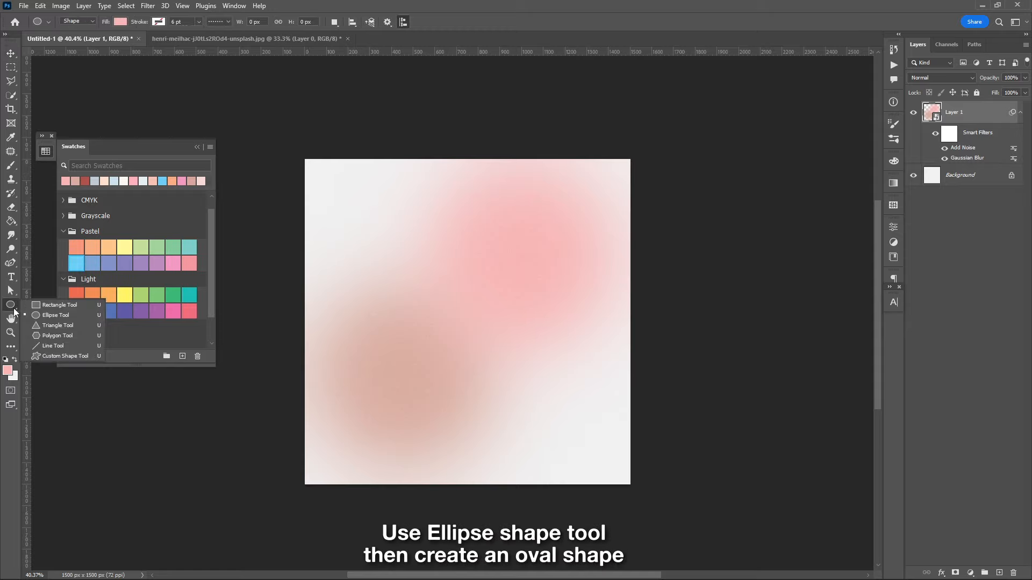
{"action": "left_click", "coordinate": [46, 316]}
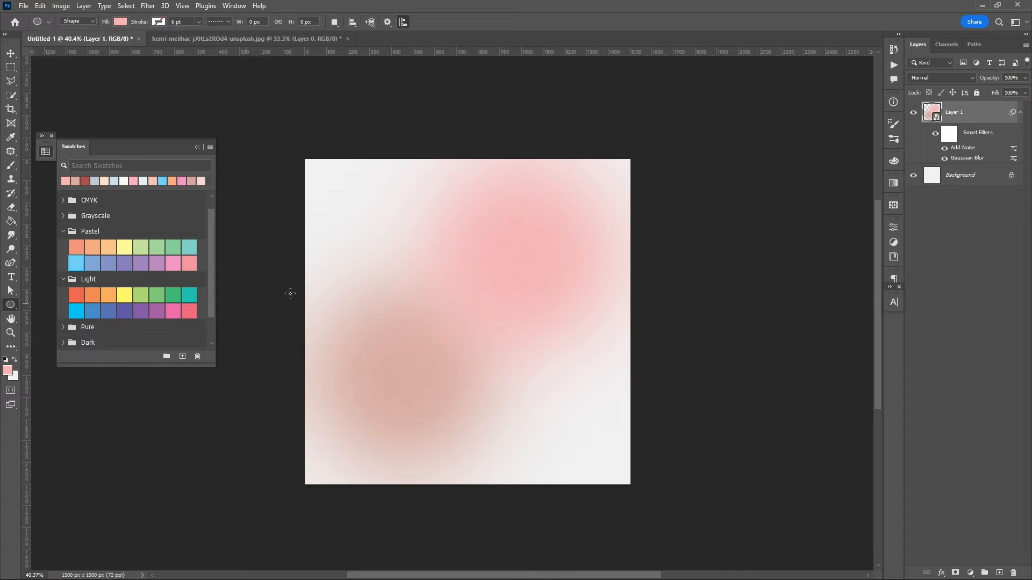
{"action": "left_click_drag", "start_coordinate": [425, 245], "coordinate": [569, 425]}
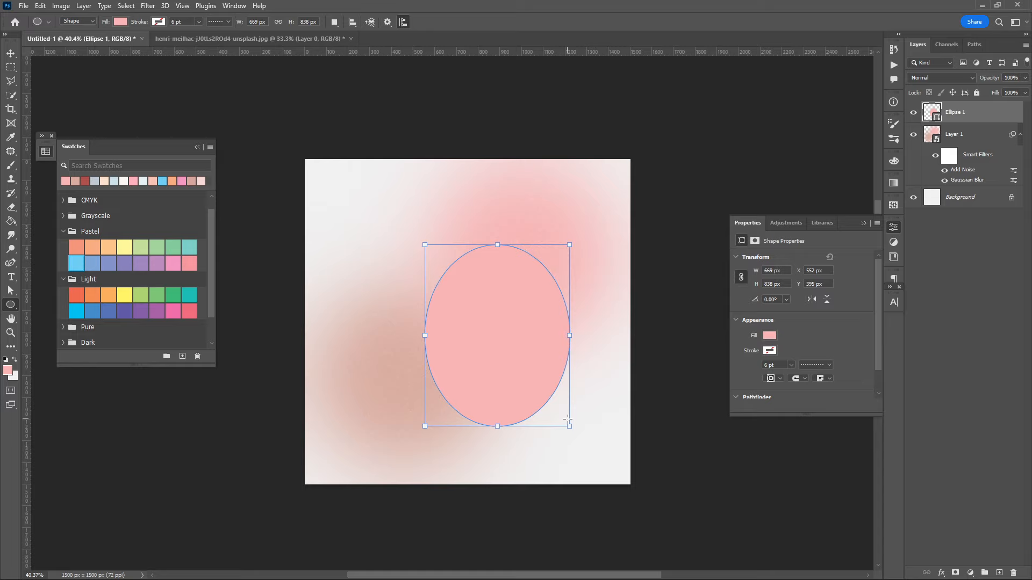
{"action": "key", "text": "Return"}
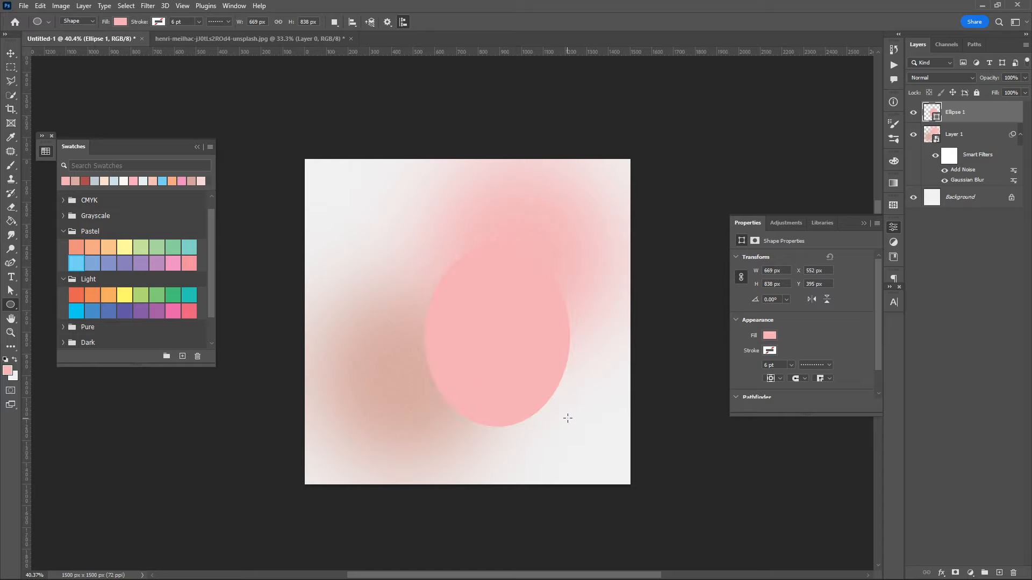
{"action": "left_click", "coordinate": [864, 223]}
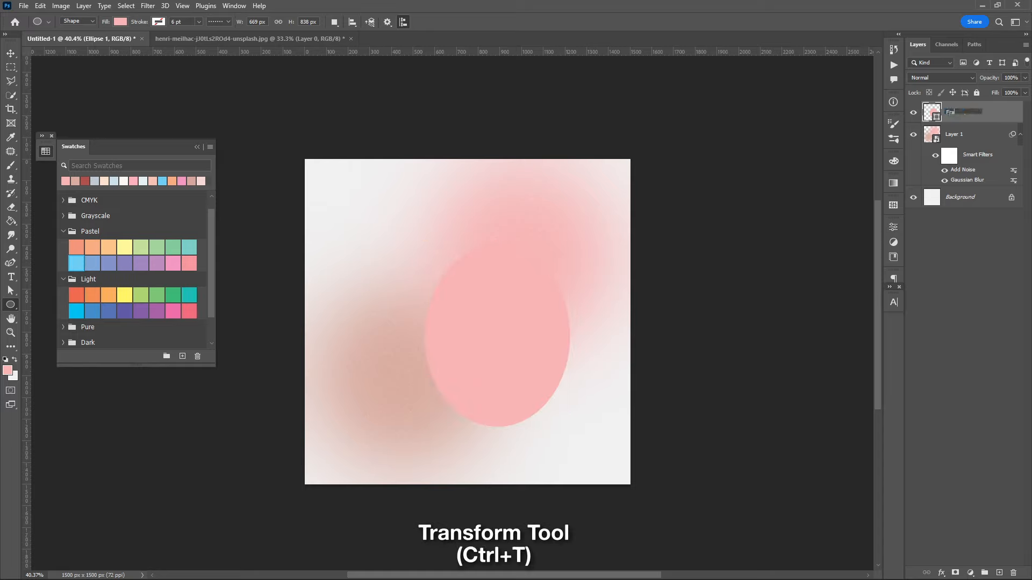
{"action": "key", "text": "Return"}
Rotate the Frame ellipse about 32° clockwise and move it to the middle of the canvas
{"action": "key", "text": "ctrl+t"}
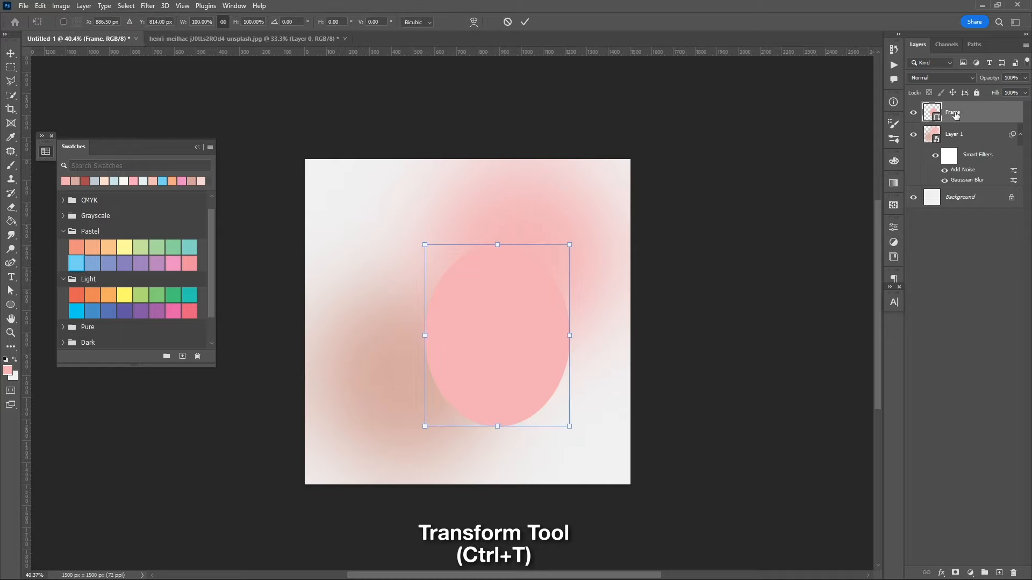
{"action": "left_click_drag", "start_coordinate": [499, 223], "coordinate": [567, 224]}
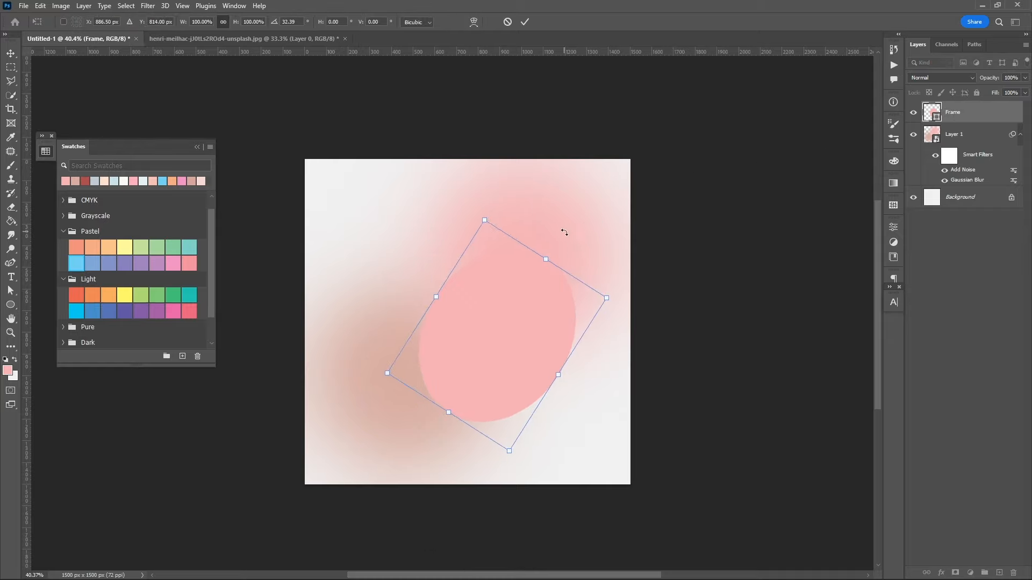
{"action": "key", "text": "Return"}
{"action": "key", "text": "v"}
{"action": "left_click_drag", "start_coordinate": [503, 323], "coordinate": [480, 307]}
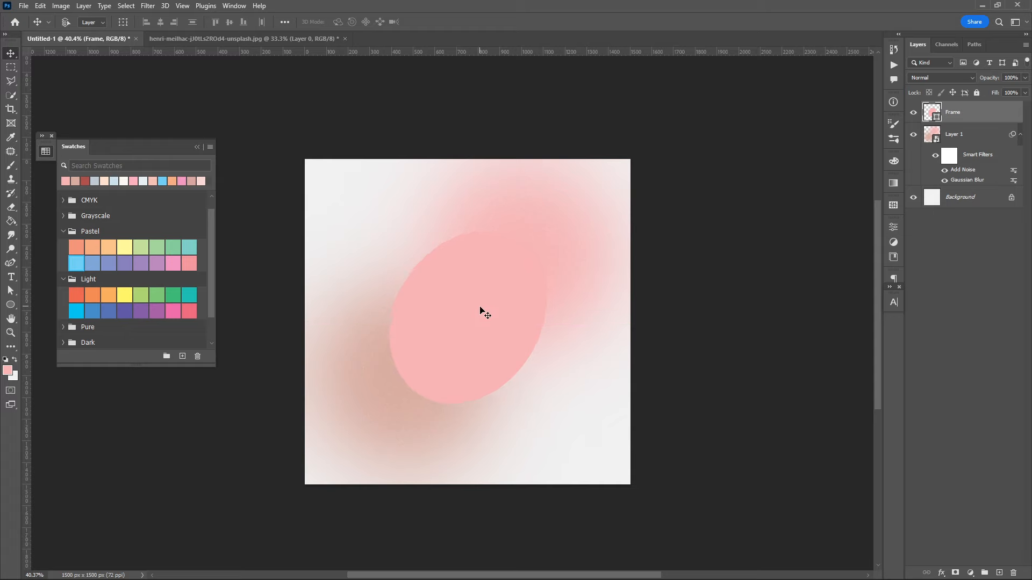
Bring the photo of the woman into Untitled-1 above Frame, clip it to the ellipse and position her head and shoulders inside
{"action": "left_click", "coordinate": [284, 41]}
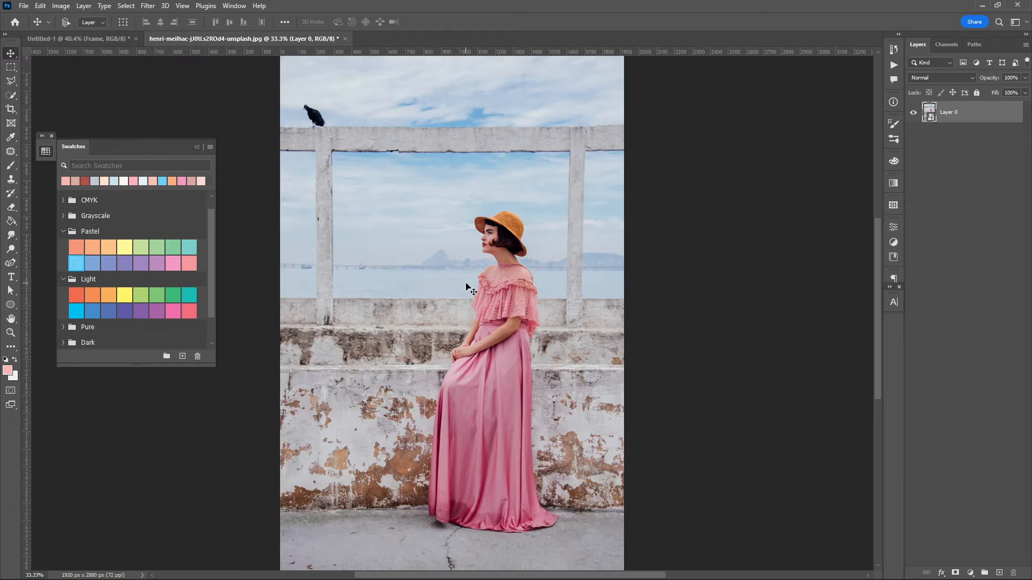
{"action": "left_click_drag", "start_coordinate": [467, 287], "coordinate": [487, 324]}
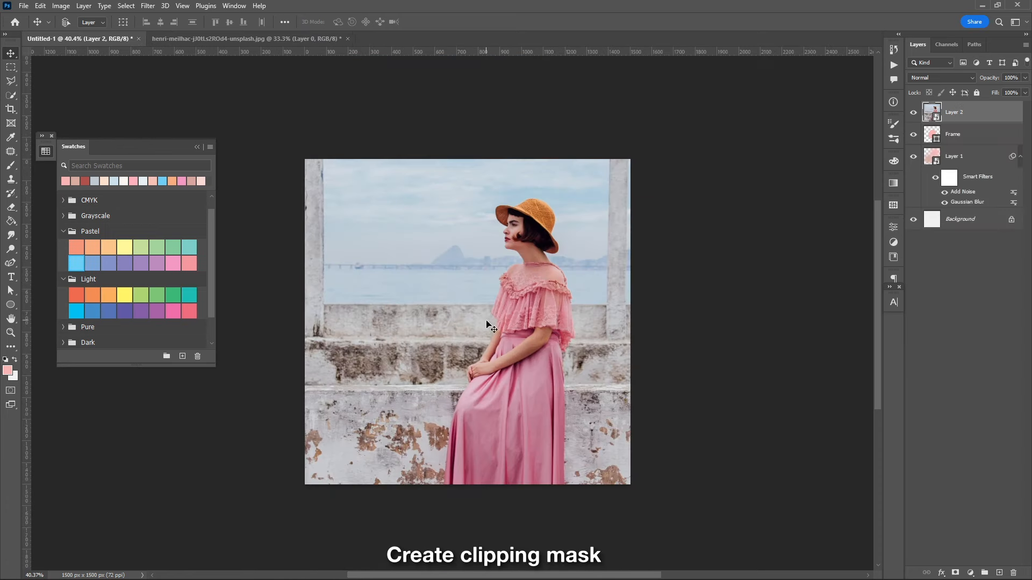
{"action": "right_click", "coordinate": [998, 113]}
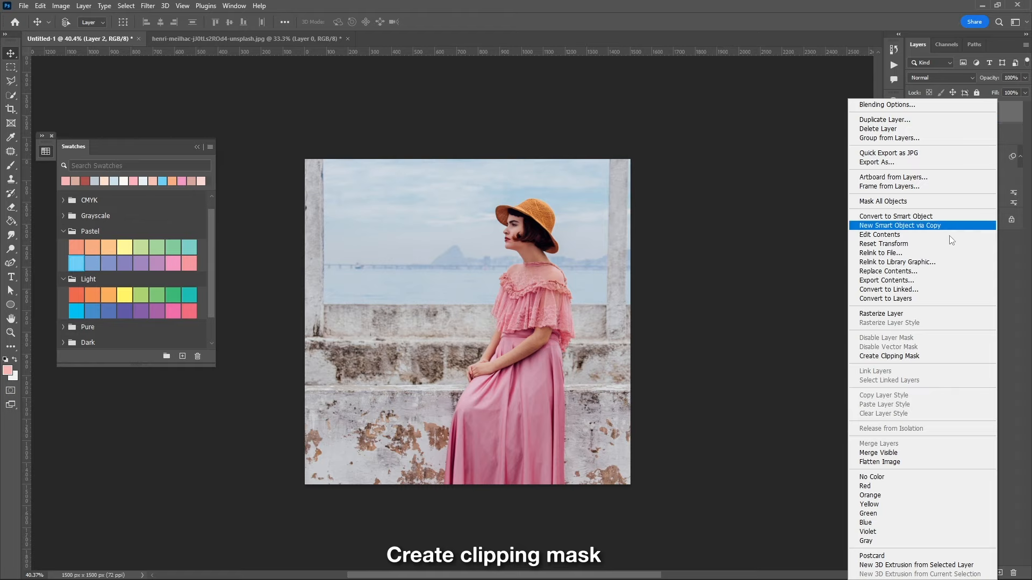
{"action": "left_click", "coordinate": [946, 359]}
{"action": "left_click_drag", "start_coordinate": [526, 287], "coordinate": [471, 341]}
Reduce the clipped photo's saturation to -46 with a Hue/Saturation adjustment
{"action": "key", "text": "ctrl+u"}
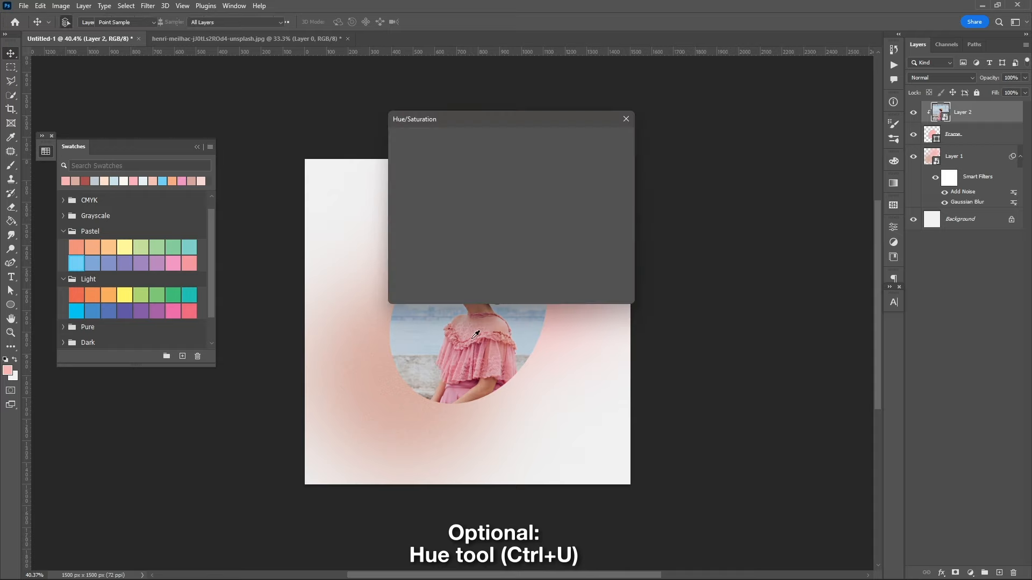
{"action": "left_click_drag", "start_coordinate": [485, 123], "coordinate": [726, 181]}
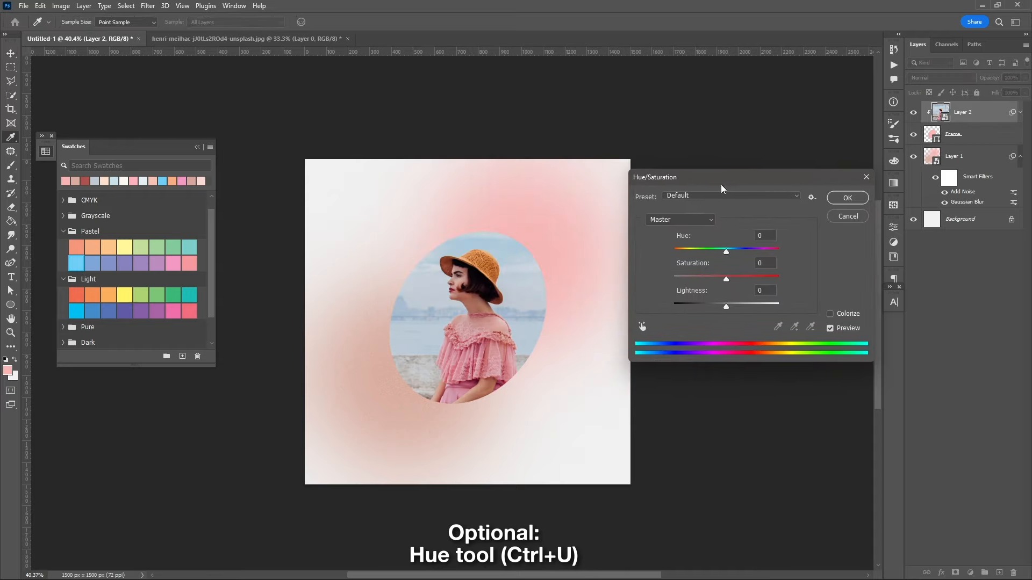
{"action": "left_click_drag", "start_coordinate": [725, 276], "coordinate": [712, 277]}
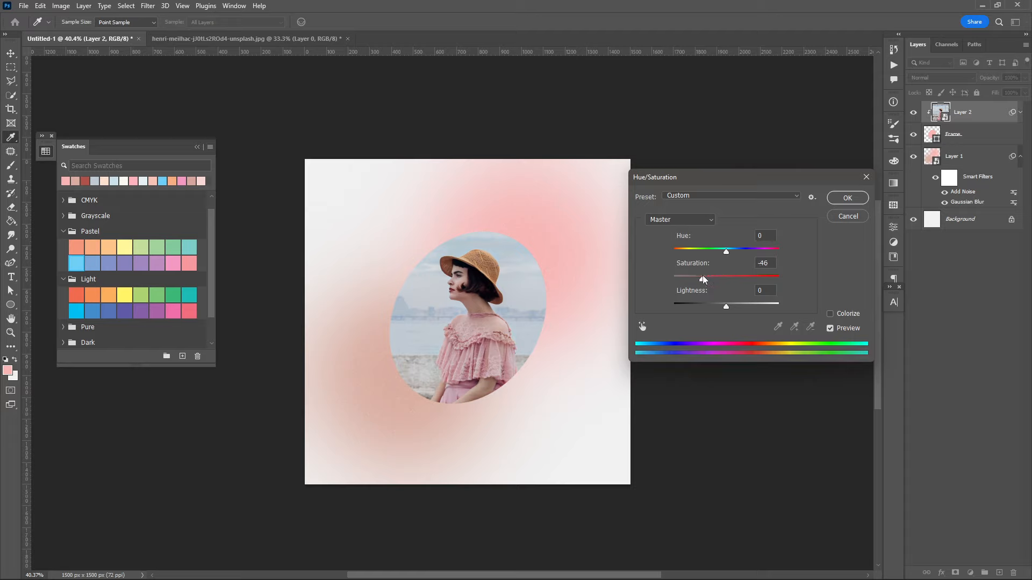
{"action": "left_click", "coordinate": [848, 199]}
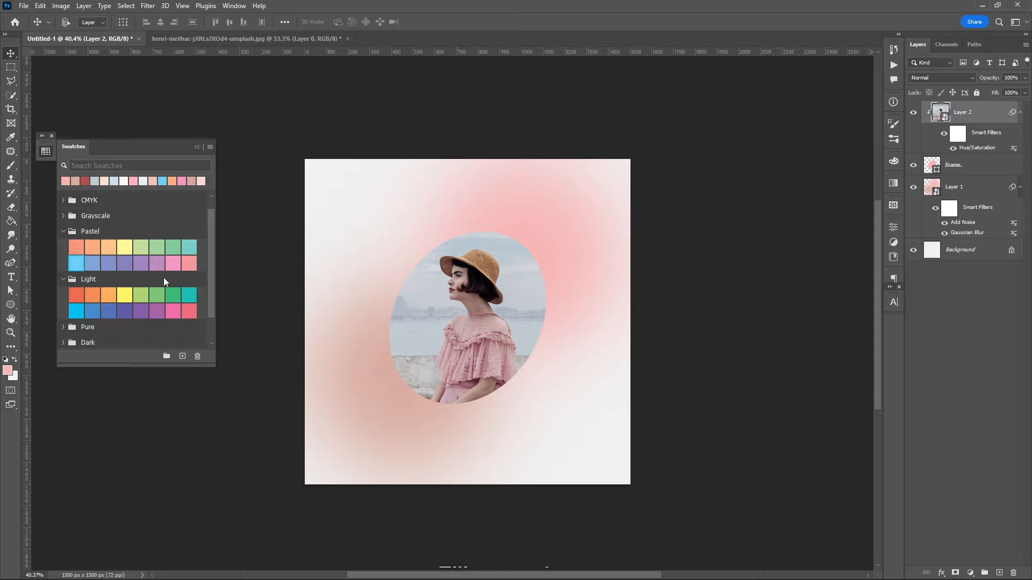
Set up the Ellipse tool in Shape mode with no fill and a white stroke
{"action": "left_click", "coordinate": [10, 304]}
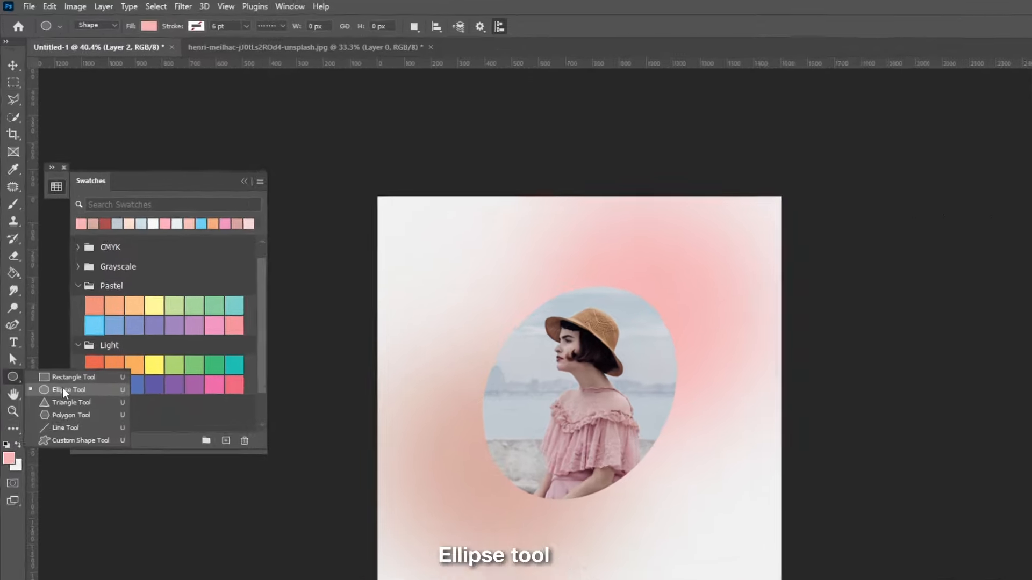
{"action": "left_click", "coordinate": [54, 315]}
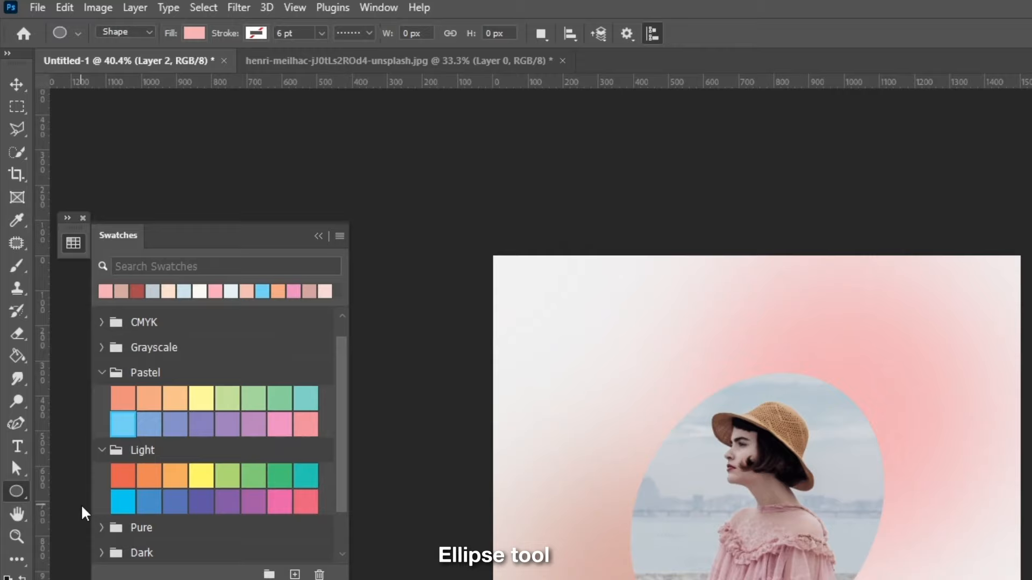
{"action": "left_click", "coordinate": [193, 33]}
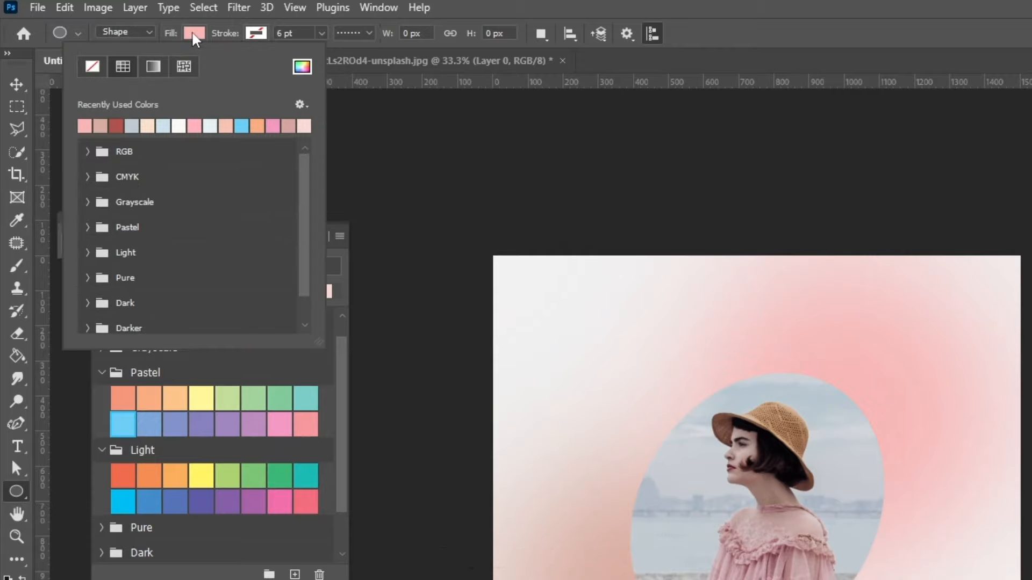
{"action": "left_click", "coordinate": [92, 66]}
{"action": "left_click", "coordinate": [258, 34]}
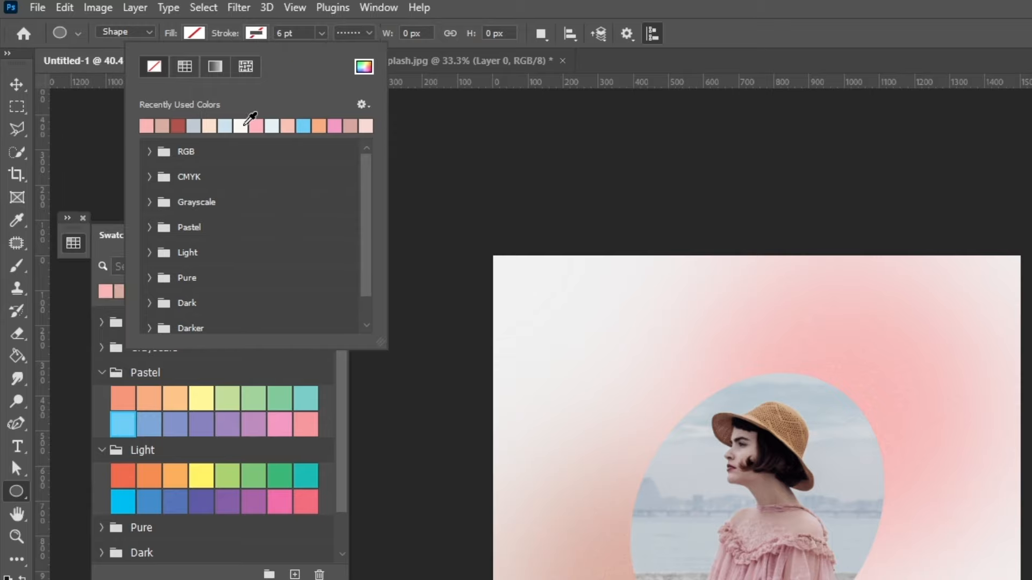
{"action": "left_click", "coordinate": [241, 125]}
Give the new shape's stroke a solid line style and a width of 1 pt
{"action": "left_click_drag", "start_coordinate": [297, 39], "coordinate": [264, 33]}
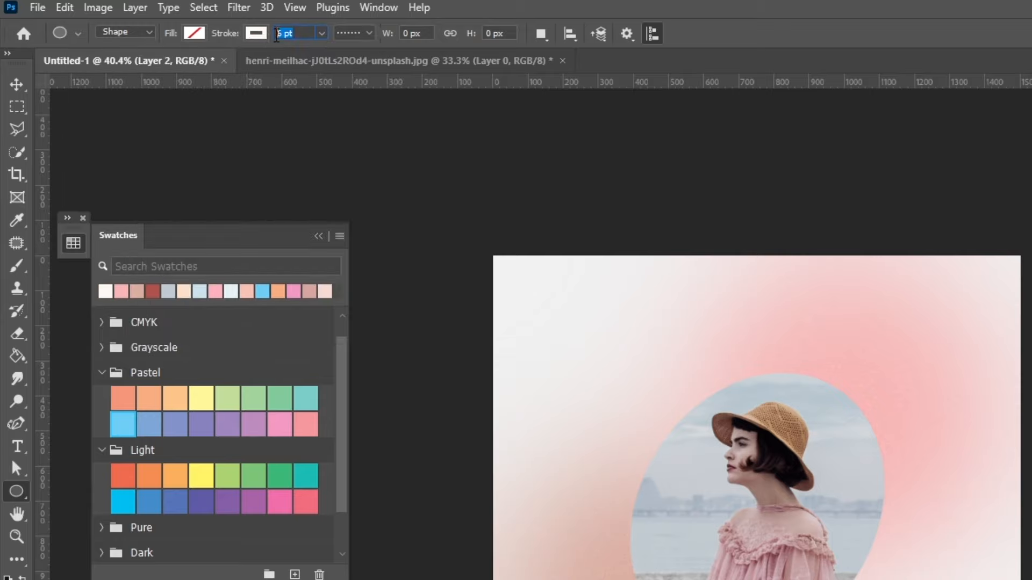
{"action": "type", "text": "6"}
{"action": "left_click", "coordinate": [356, 36]}
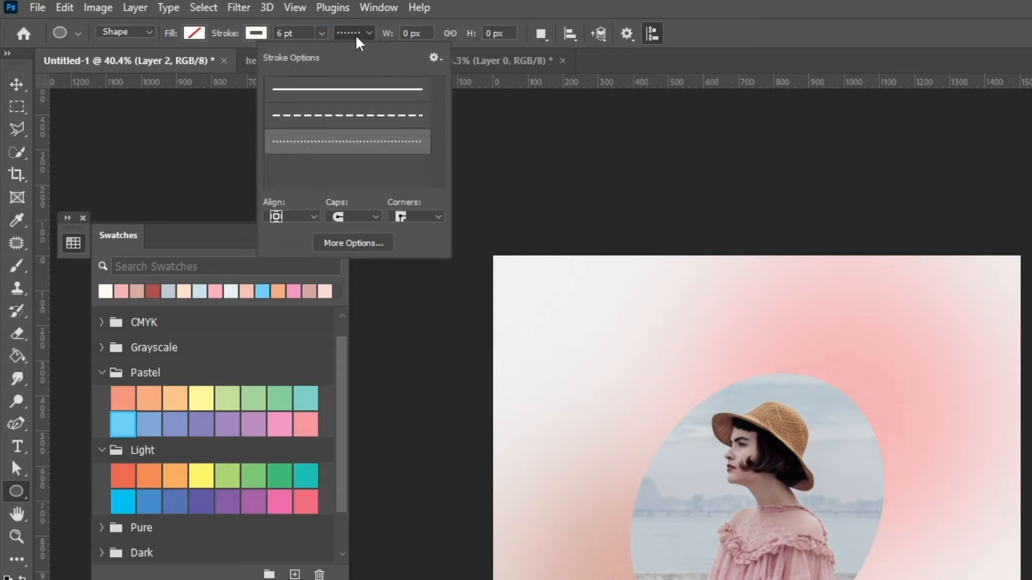
{"action": "left_click", "coordinate": [344, 89]}
{"action": "left_click_drag", "start_coordinate": [296, 38], "coordinate": [274, 35]}
{"action": "type", "text": "1"}
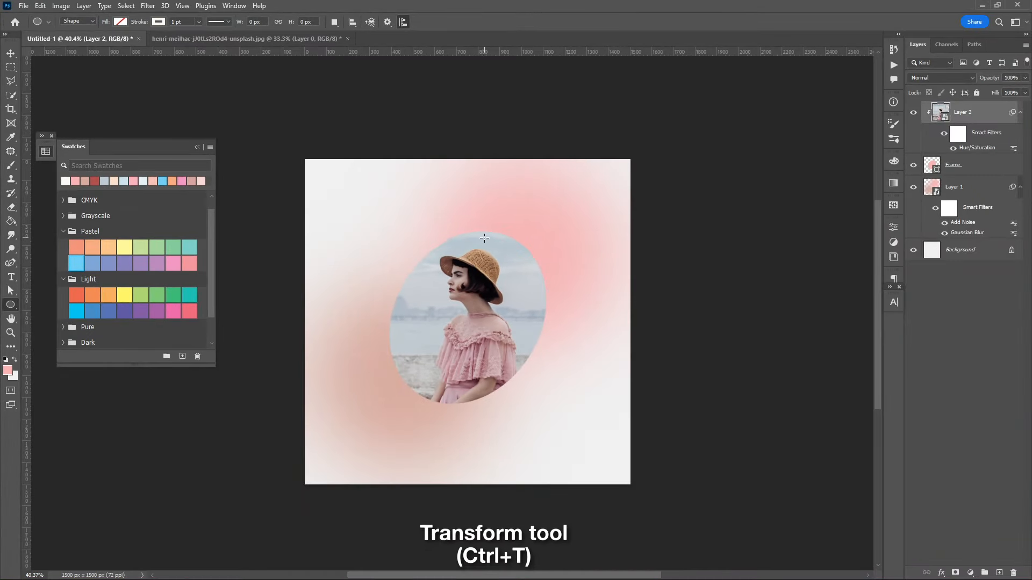
Draw an outlined upright ellipse about 602 by 788 px overlapping the photo's edge and place its layer below Frame
{"action": "left_click_drag", "start_coordinate": [765, 375], "coordinate": [793, 414]}
{"action": "mouse_move", "coordinate": [490, 257]}
{"action": "left_mouse_down"}
{"action": "mouse_move", "coordinate": [573, 387]}
{"action": "mouse_move", "coordinate": [597, 384]}
{"action": "mouse_move", "coordinate": [603, 403]}
{"action": "left_mouse_up"}
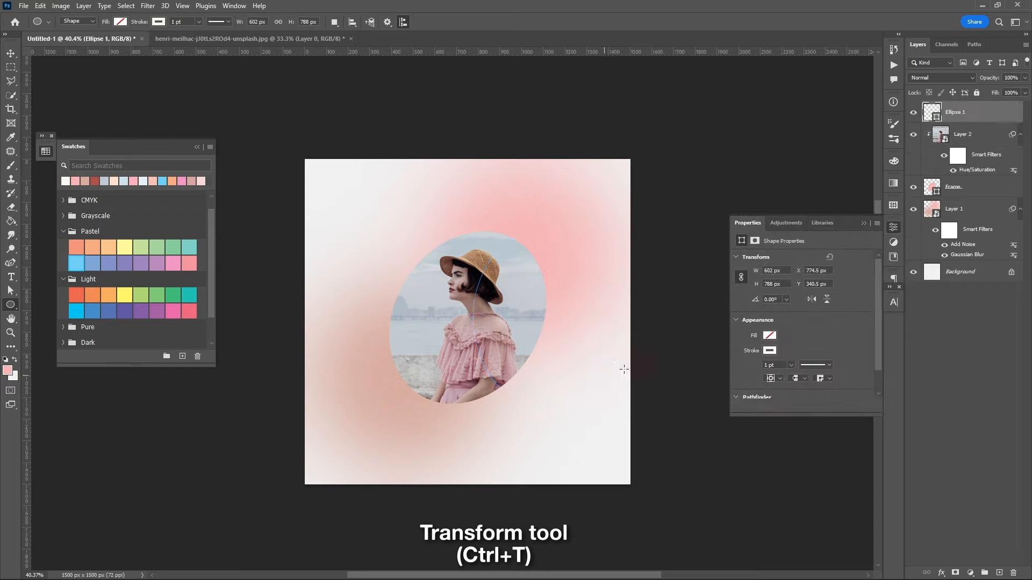
{"action": "left_click", "coordinate": [864, 223]}
{"action": "left_click_drag", "start_coordinate": [974, 140], "coordinate": [971, 198]}
Rotate the outlined ellipse about 70° clockwise and position it behind the clipped oval photo so its edges show around it
{"action": "key", "text": "ctrl+t"}
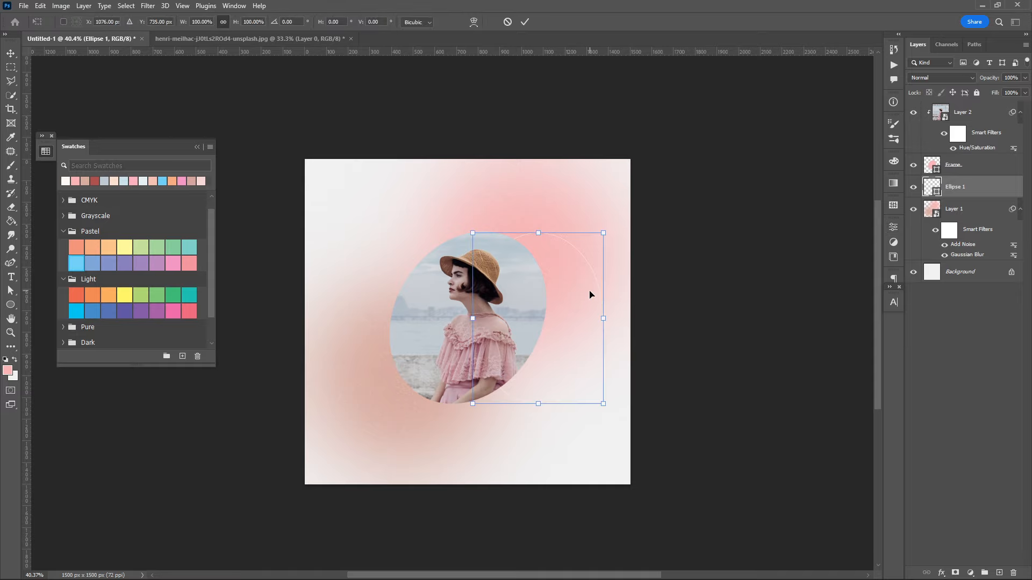
{"action": "left_click_drag", "start_coordinate": [589, 293], "coordinate": [573, 408]}
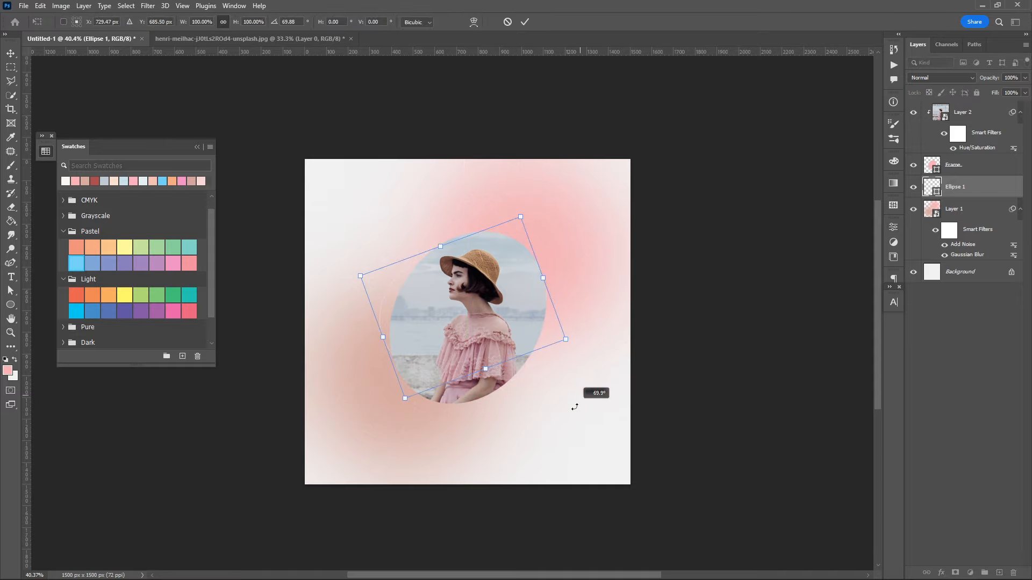
{"action": "left_click_drag", "start_coordinate": [497, 311], "coordinate": [505, 314]}
{"action": "left_click_drag", "start_coordinate": [566, 288], "coordinate": [582, 293]}
{"action": "left_click_drag", "start_coordinate": [569, 358], "coordinate": [573, 360]}
{"action": "key", "text": "Return"}
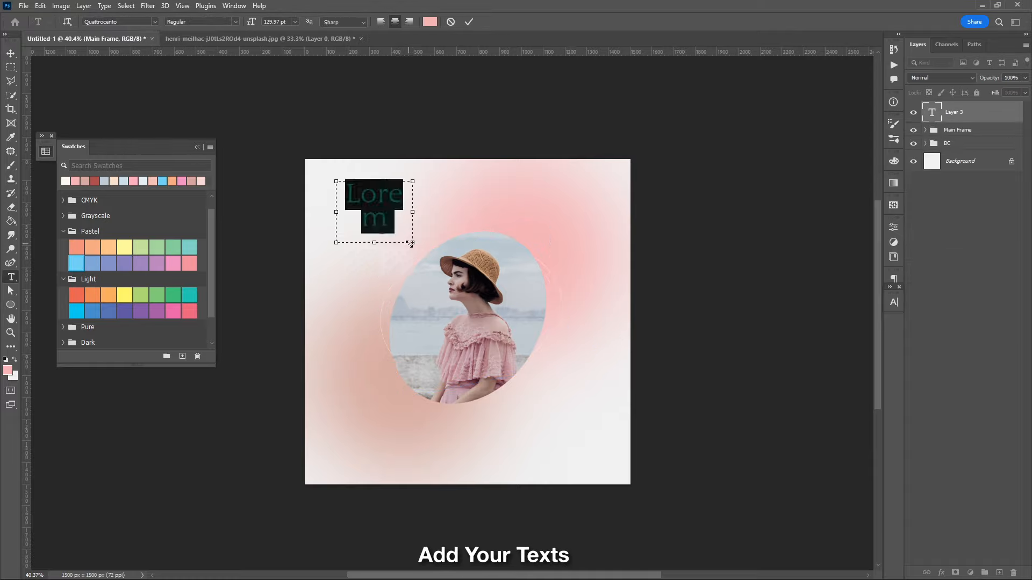
{"action": "left_click", "coordinate": [875, 318]}
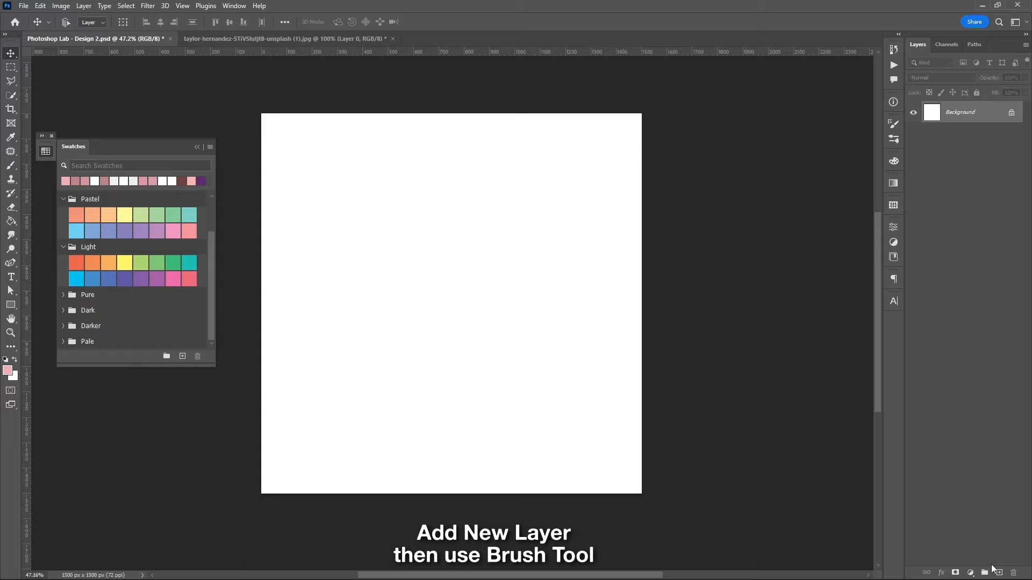
Add a new layer in Design 2 and paint large dusty rose spots across the canvas with a 600 px soft brush at 0% hardness
{"action": "left_click", "coordinate": [999, 573]}
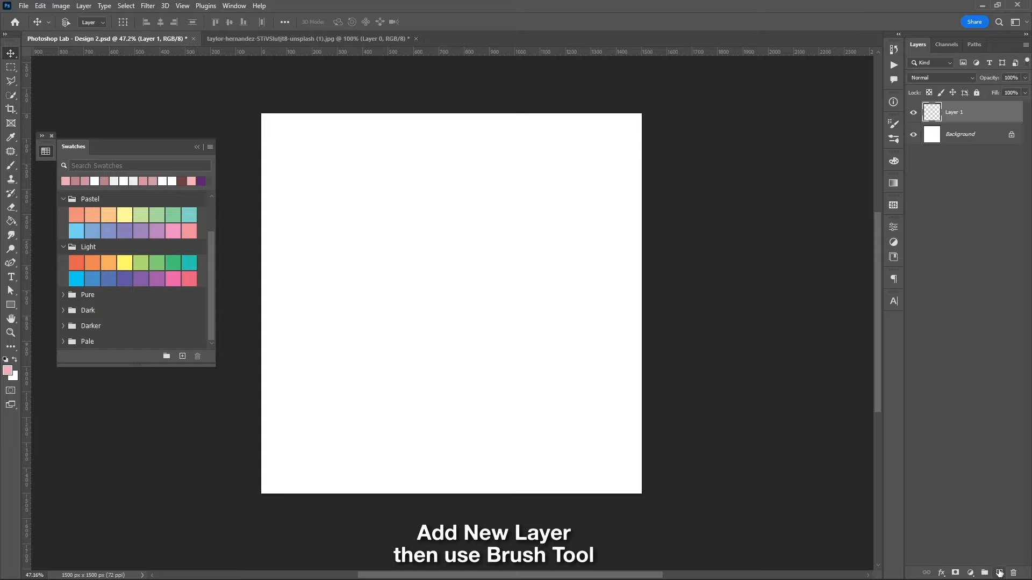
{"action": "key", "text": "b"}
{"action": "right_click", "coordinate": [467, 264]}
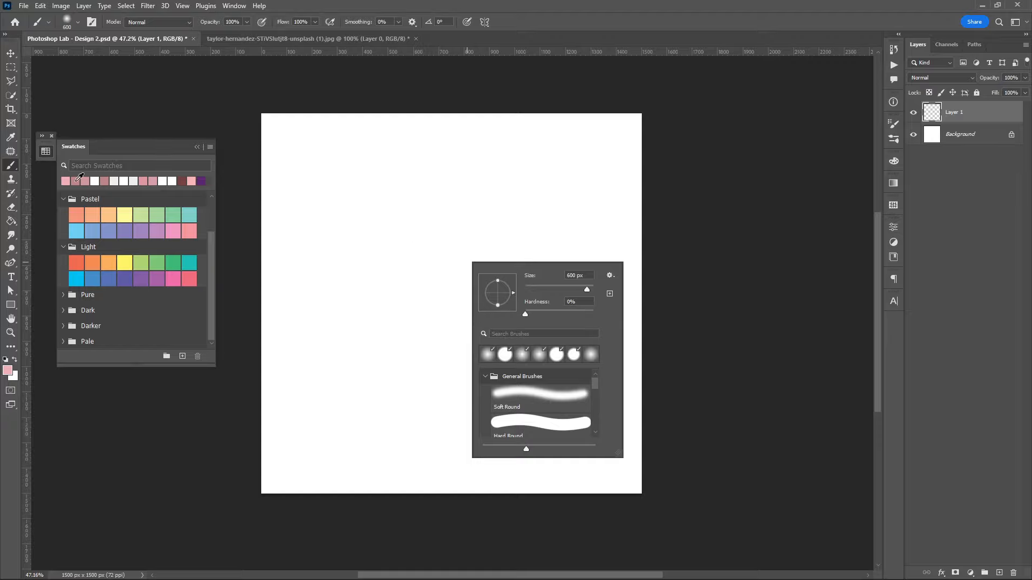
{"action": "left_click", "coordinate": [76, 181]}
{"action": "left_click", "coordinate": [317, 200]}
{"action": "left_click", "coordinate": [463, 207]}
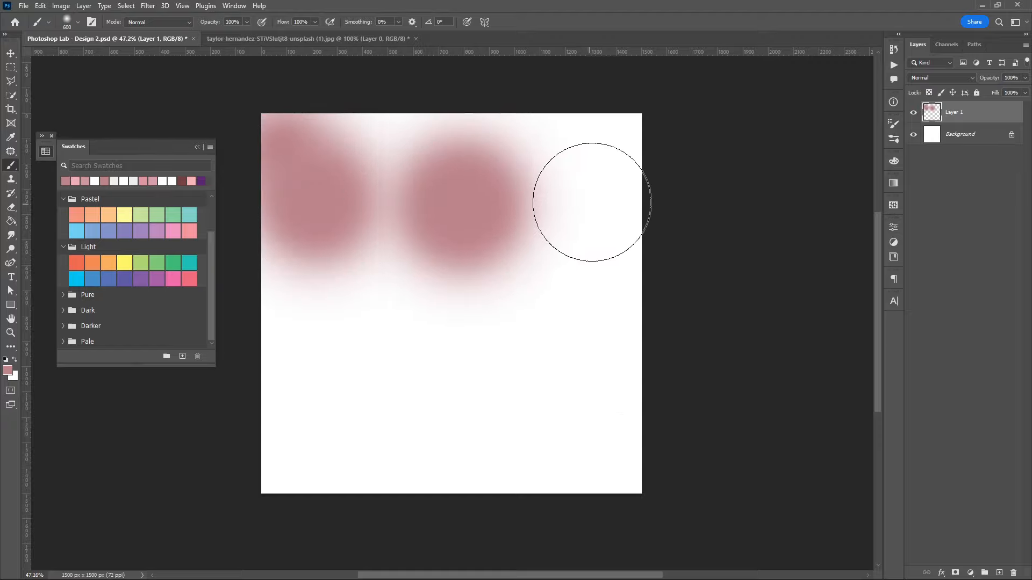
{"action": "left_click", "coordinate": [593, 203]}
{"action": "left_click", "coordinate": [311, 357]}
{"action": "left_click", "coordinate": [440, 424]}
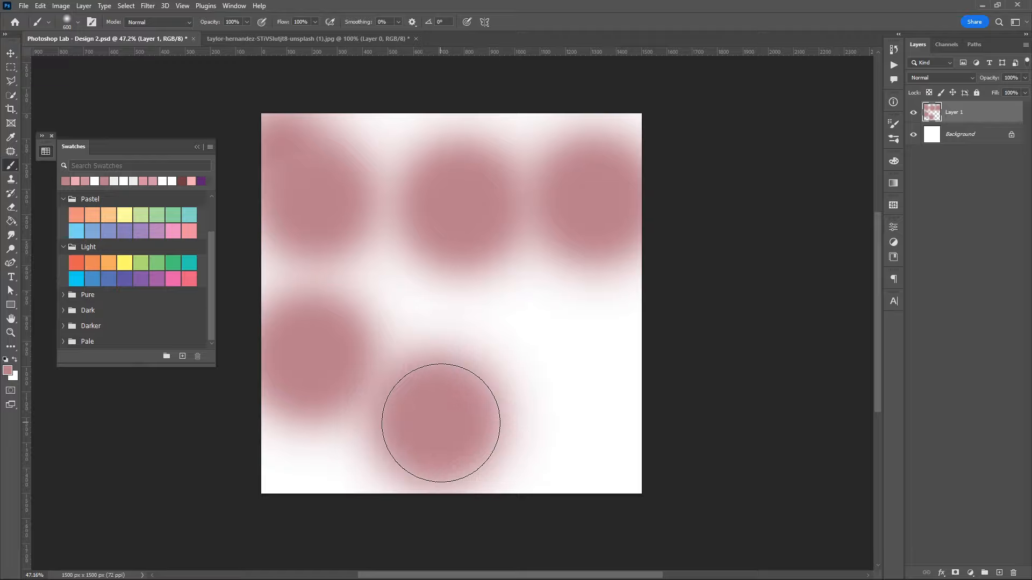
{"action": "left_click", "coordinate": [589, 442]}
{"action": "left_click", "coordinate": [578, 330]}
{"action": "left_click", "coordinate": [377, 132]}
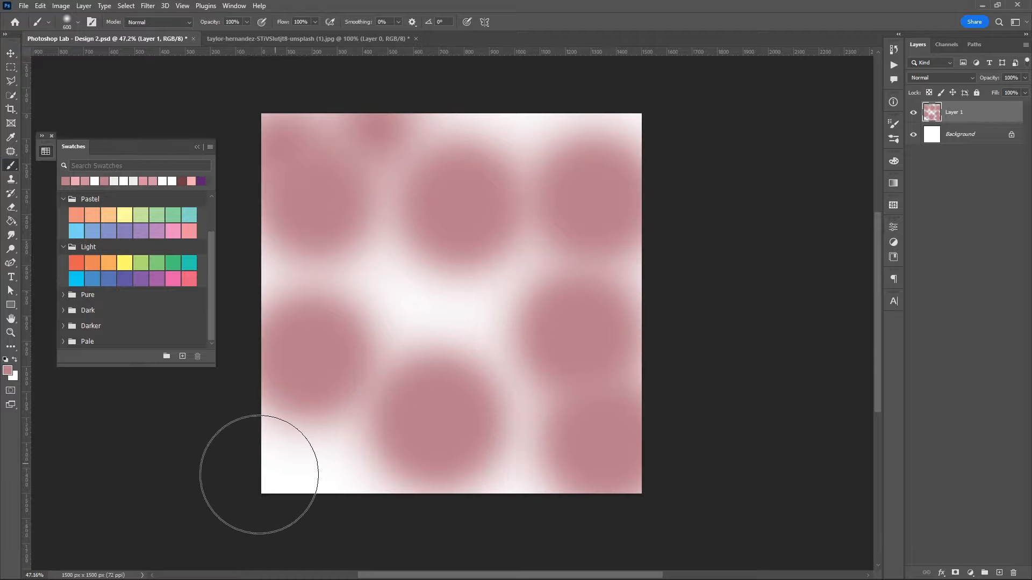
{"action": "left_click", "coordinate": [259, 475]}
Paint light pink soft spots in the gaps between the dusty rose spots and along the canvas edges
{"action": "left_click", "coordinate": [85, 181]}
{"action": "left_click", "coordinate": [376, 291]}
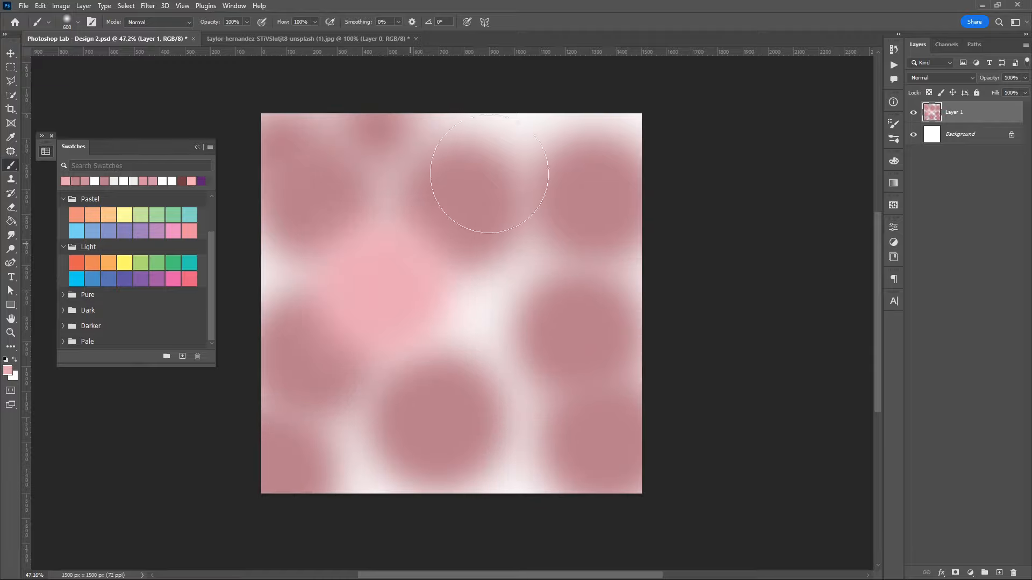
{"action": "left_click", "coordinate": [524, 101]}
{"action": "left_click", "coordinate": [508, 312]}
{"action": "left_click", "coordinate": [655, 273]}
{"action": "left_click", "coordinate": [519, 514]}
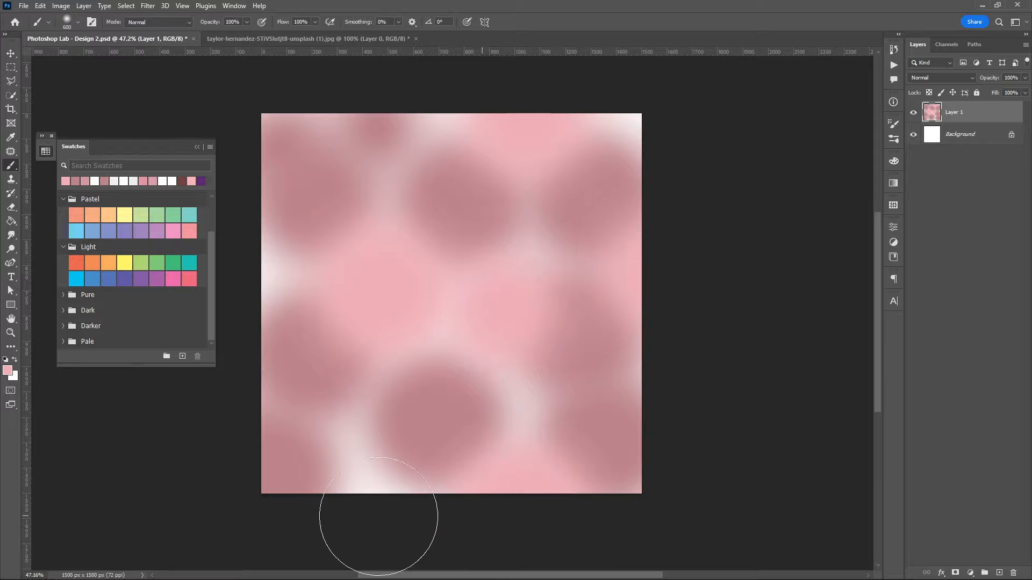
{"action": "left_click", "coordinate": [510, 263]}
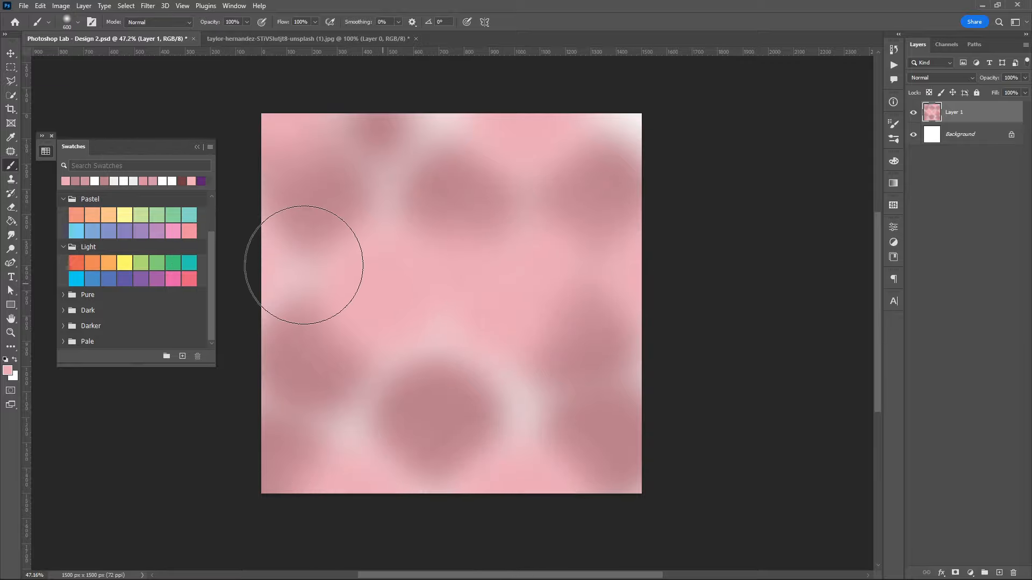
Cover most of the remaining white gaps with more dusty rose soft spots
{"action": "left_click", "coordinate": [75, 181]}
{"action": "left_click", "coordinate": [349, 409]}
{"action": "left_click", "coordinate": [515, 384]}
{"action": "left_click", "coordinate": [318, 274]}
{"action": "left_click", "coordinate": [377, 189]}
{"action": "left_click", "coordinate": [630, 128]}
{"action": "left_click", "coordinate": [430, 347]}
{"action": "key", "text": "v"}
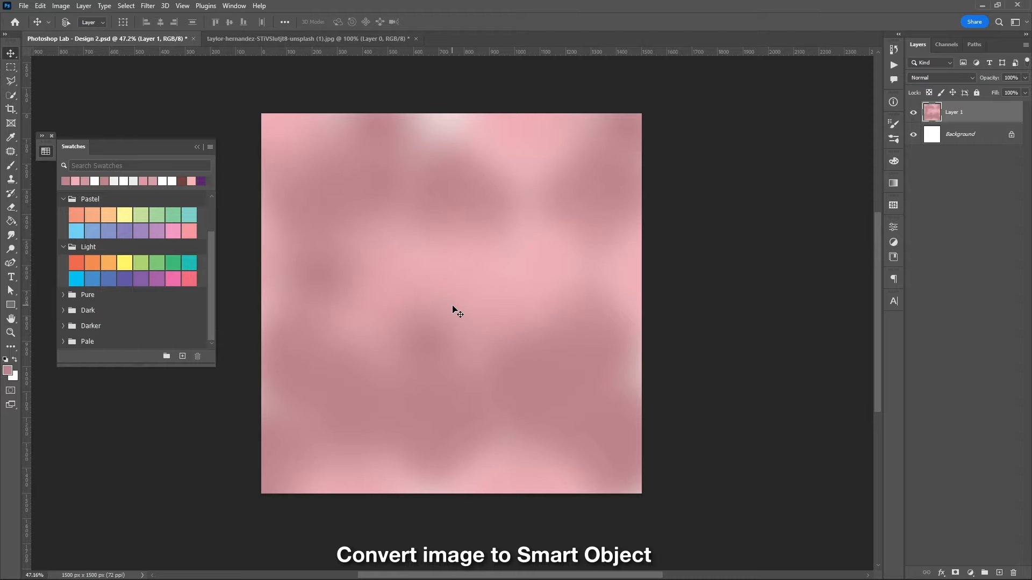
Convert Layer 1 to a Smart Object and apply a Motion Blur with angle -90° and distance 1000 pixels
{"action": "right_click", "coordinate": [993, 122]}
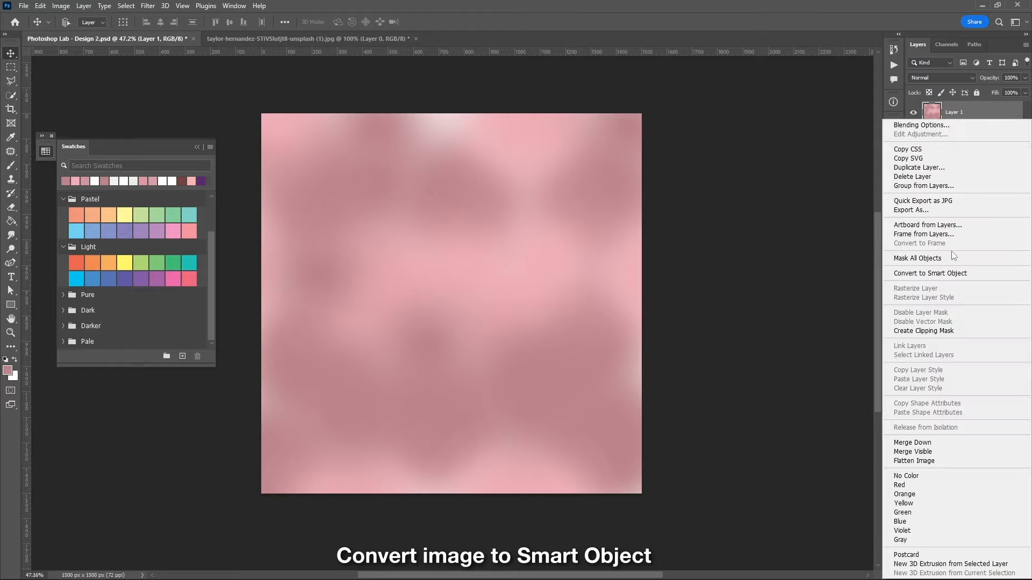
{"action": "left_click", "coordinate": [956, 274]}
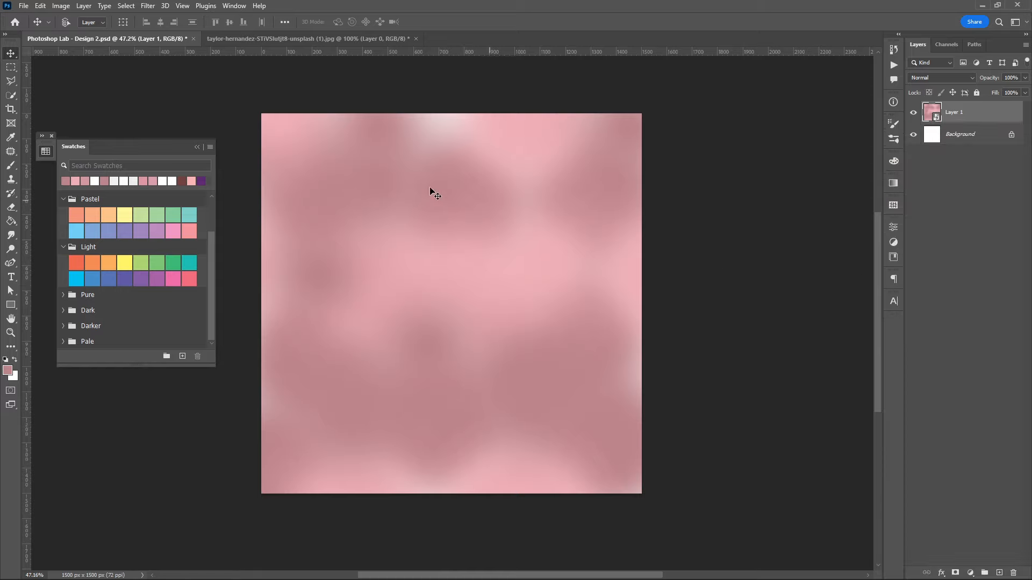
{"action": "left_click", "coordinate": [148, 6]}
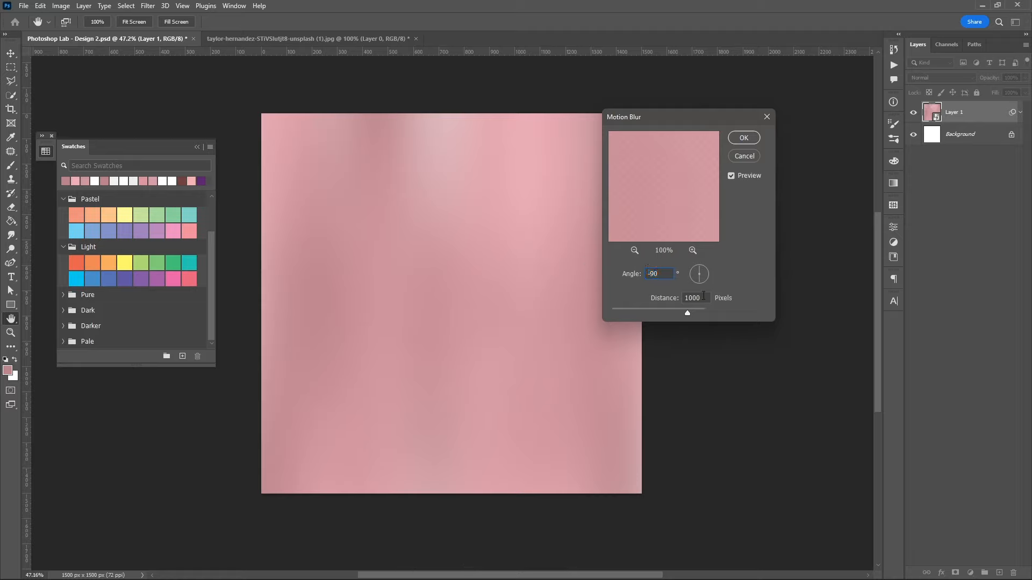
{"action": "left_click", "coordinate": [743, 139]}
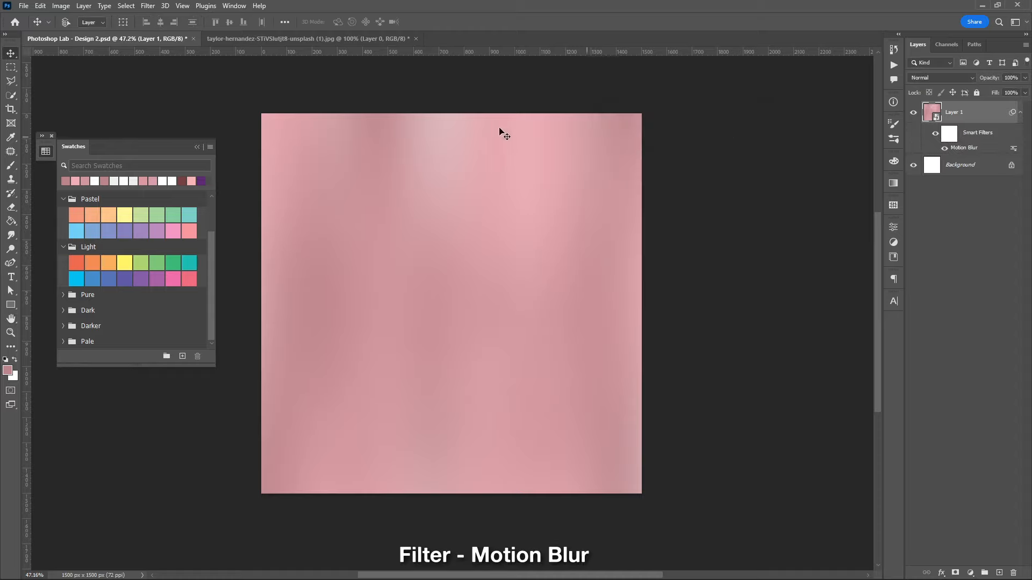
Apply a Gaussian Blur with a radius of 80 pixels to Layer 1
{"action": "left_click", "coordinate": [148, 6]}
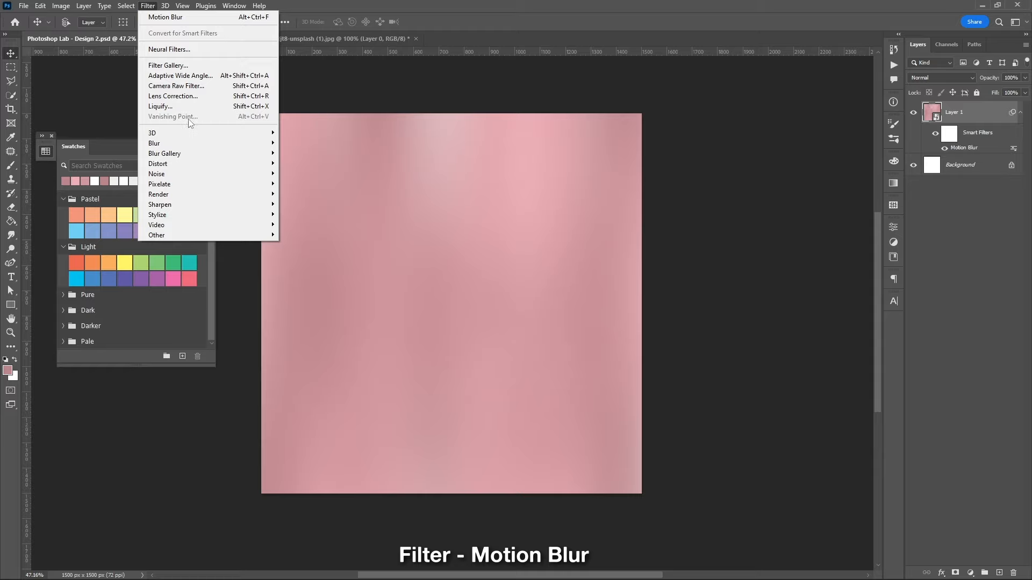
{"action": "mouse_move", "coordinate": [214, 145]}
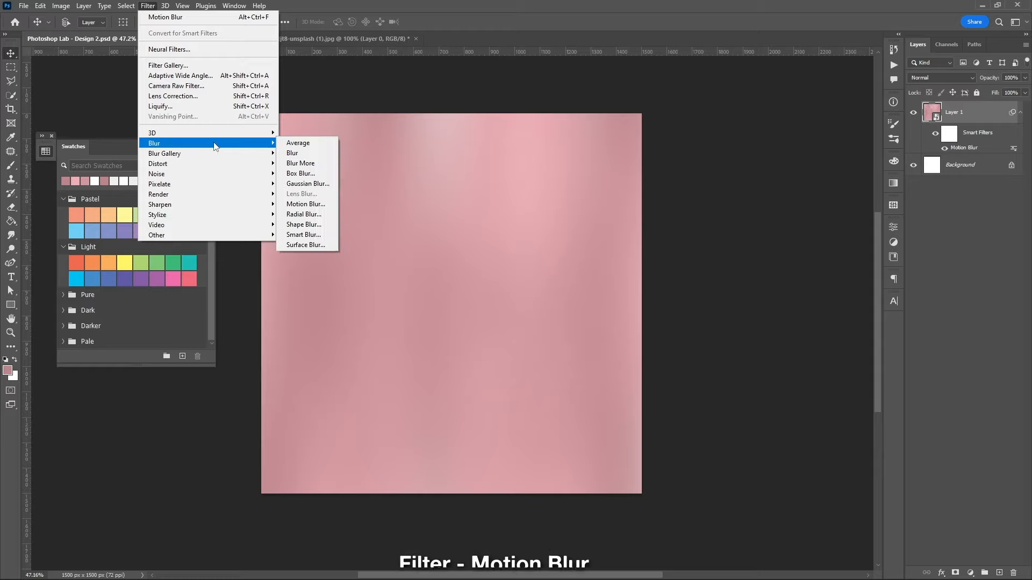
{"action": "left_click", "coordinate": [324, 183]}
{"action": "type", "text": "80"}
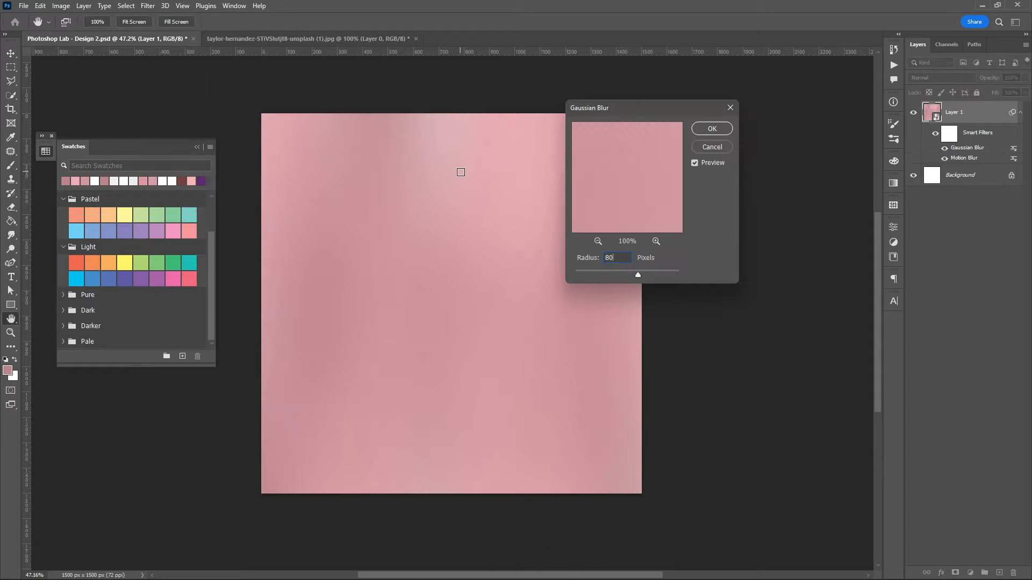
{"action": "left_click", "coordinate": [704, 134]}
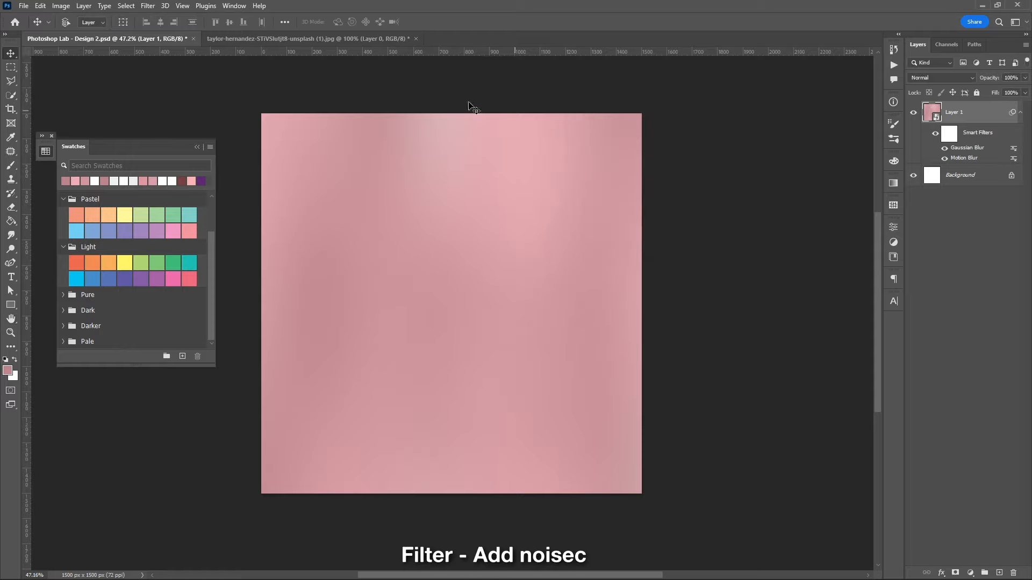
Add 5% uniform noise to Layer 1
{"action": "left_click", "coordinate": [149, 7]}
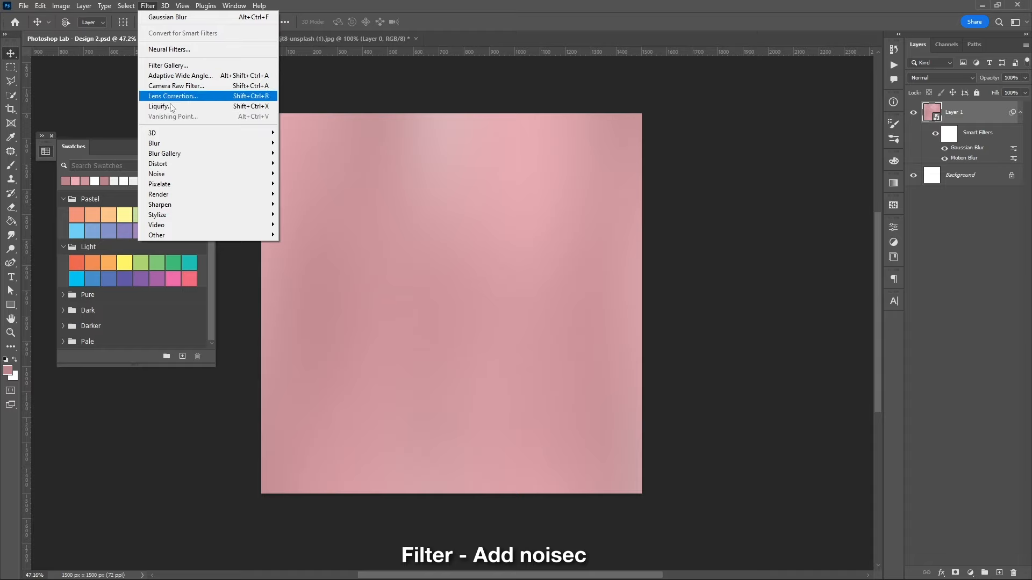
{"action": "left_click", "coordinate": [298, 173]}
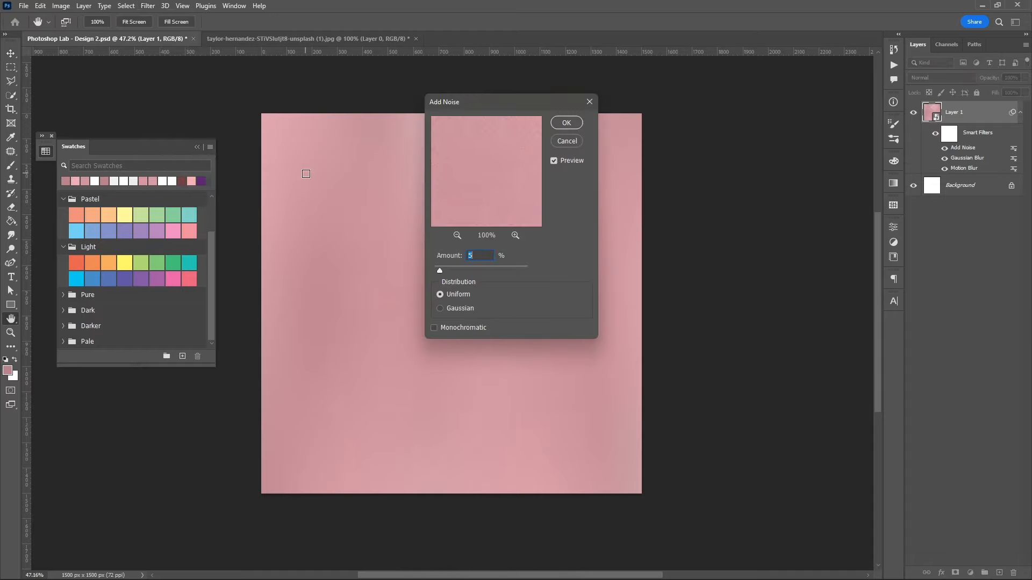
{"action": "left_click_drag", "start_coordinate": [501, 105], "coordinate": [601, 107]}
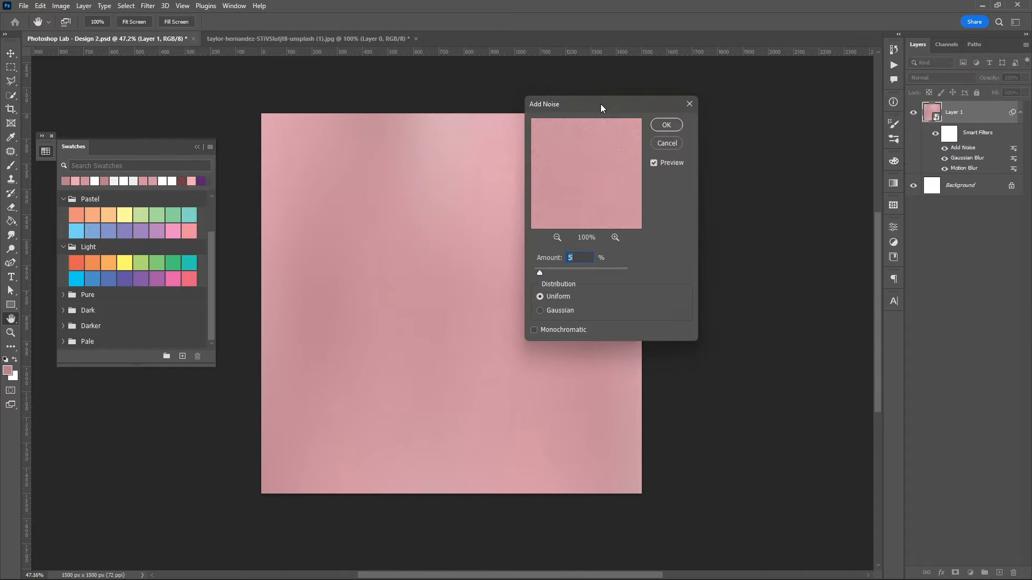
{"action": "left_click", "coordinate": [662, 127]}
Collapse Layer 1's smart filters, rename the layer BC and lock its position
{"action": "left_click", "coordinate": [1021, 121]}
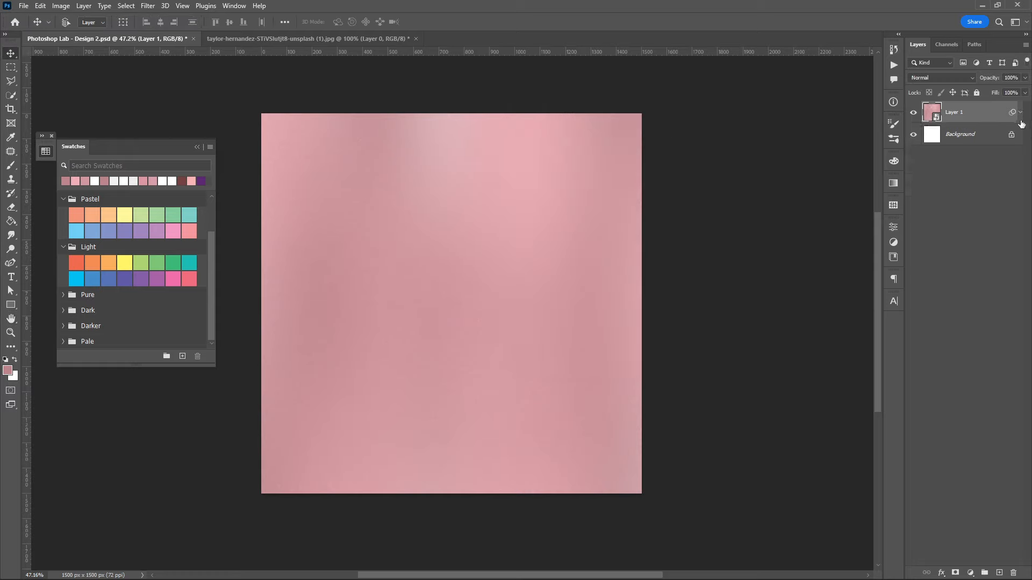
{"action": "double_click", "coordinate": [954, 112]}
{"action": "type", "text": "BC"}
{"action": "key", "text": "Return"}
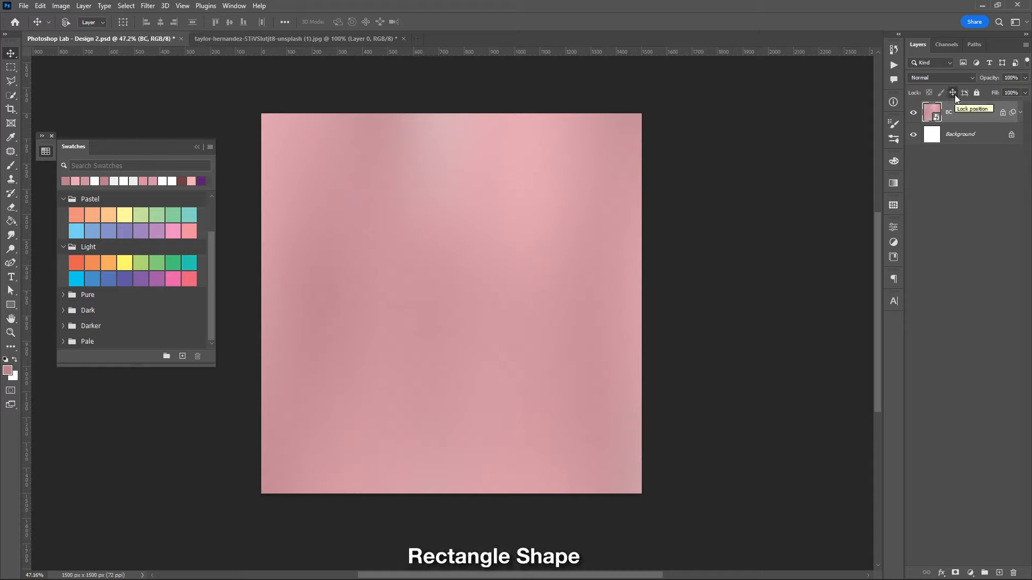
Draw a white rectangle with no stroke, about 576 × 838 px, in the middle of the pink canvas
{"action": "left_click", "coordinate": [10, 305]}
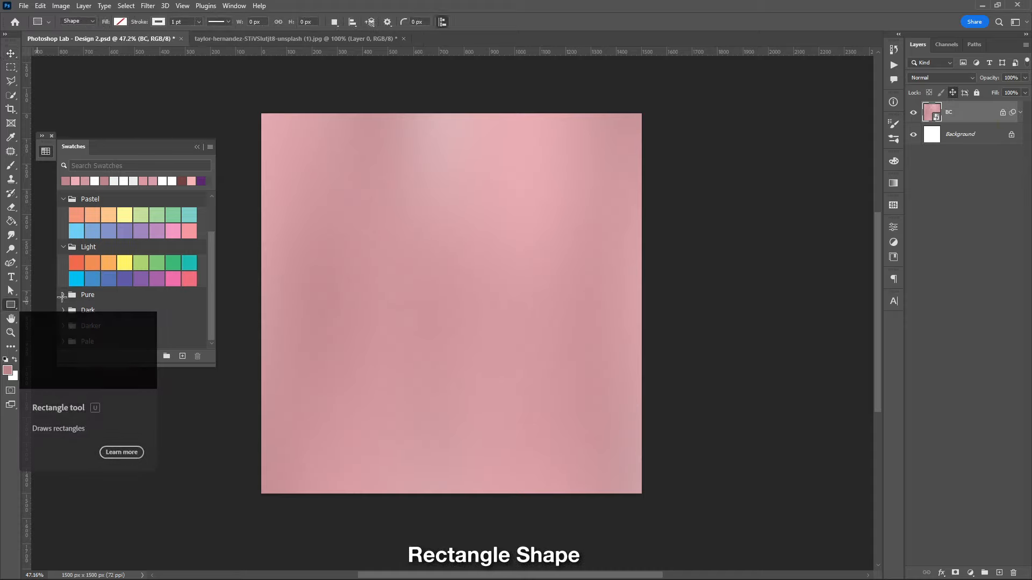
{"action": "left_click", "coordinate": [120, 22]}
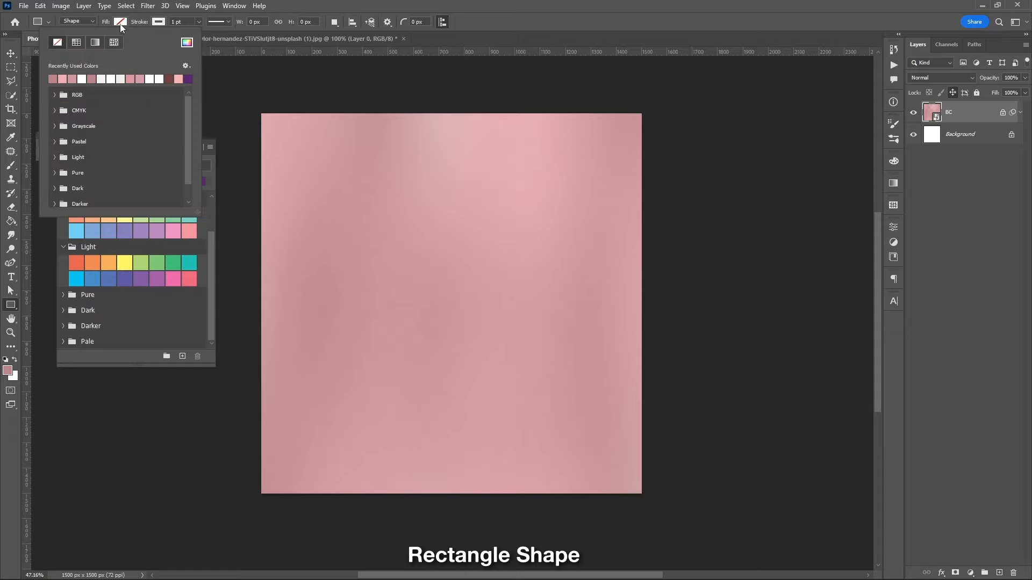
{"action": "left_click", "coordinate": [82, 78]}
{"action": "left_click", "coordinate": [158, 21]}
{"action": "left_click", "coordinate": [101, 43]}
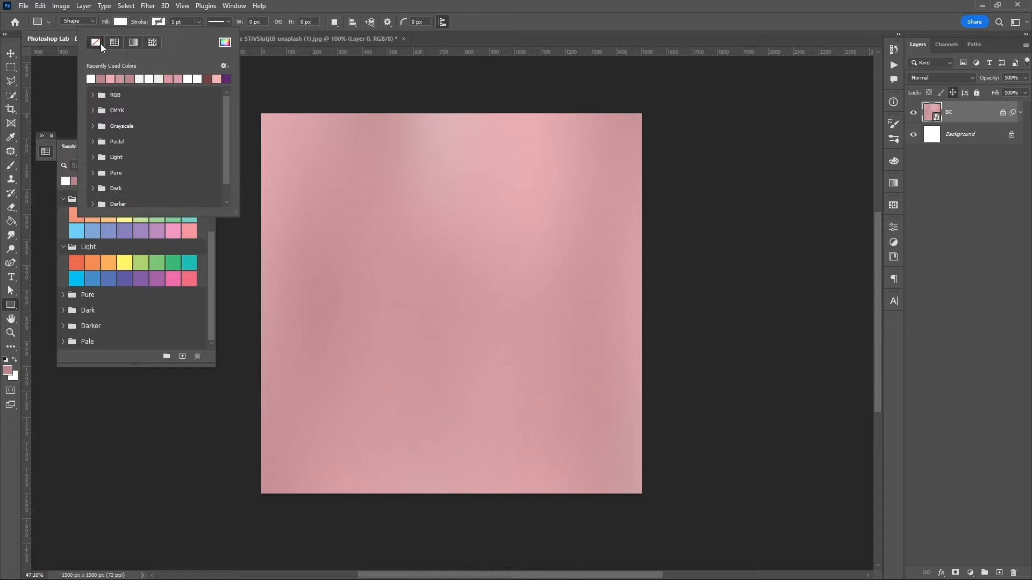
{"action": "left_click", "coordinate": [399, 187]}
{"action": "mouse_move", "coordinate": [379, 181]}
{"action": "left_mouse_down"}
{"action": "mouse_move", "coordinate": [500, 301]}
{"action": "mouse_move", "coordinate": [525, 394]}
{"action": "left_mouse_up"}
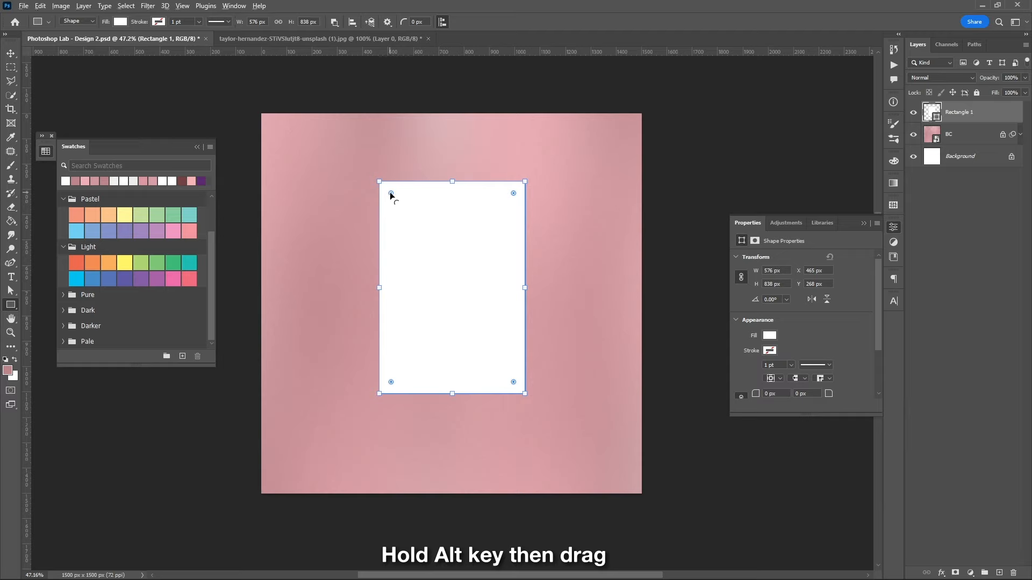
Round only the white rectangle's upper-left corner to about 392 px, then move the shape slightly left and down
{"action": "left_click_drag", "start_coordinate": [390, 193], "coordinate": [435, 281]}
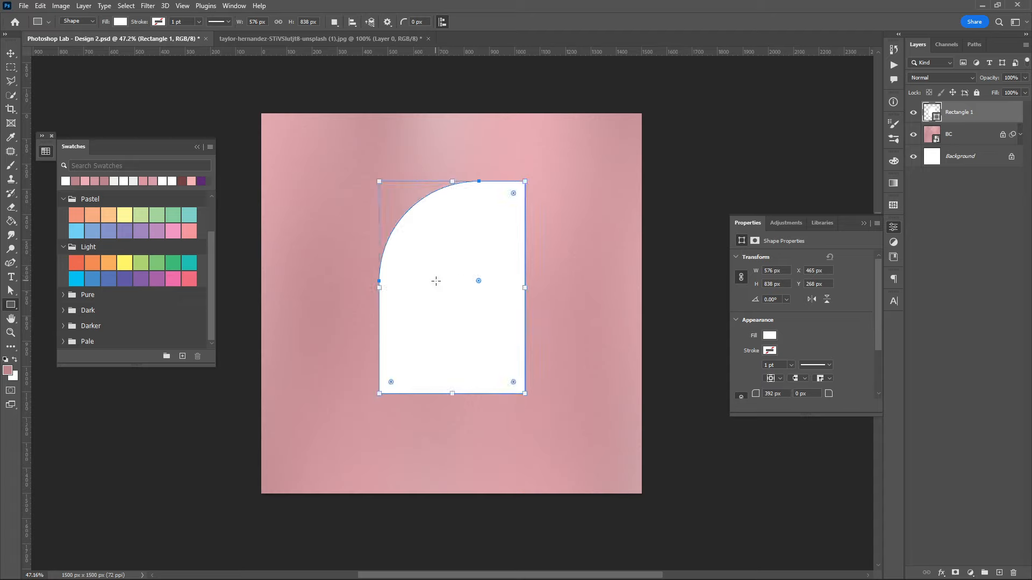
{"action": "left_click", "coordinate": [863, 222]}
{"action": "left_click", "coordinate": [197, 147]}
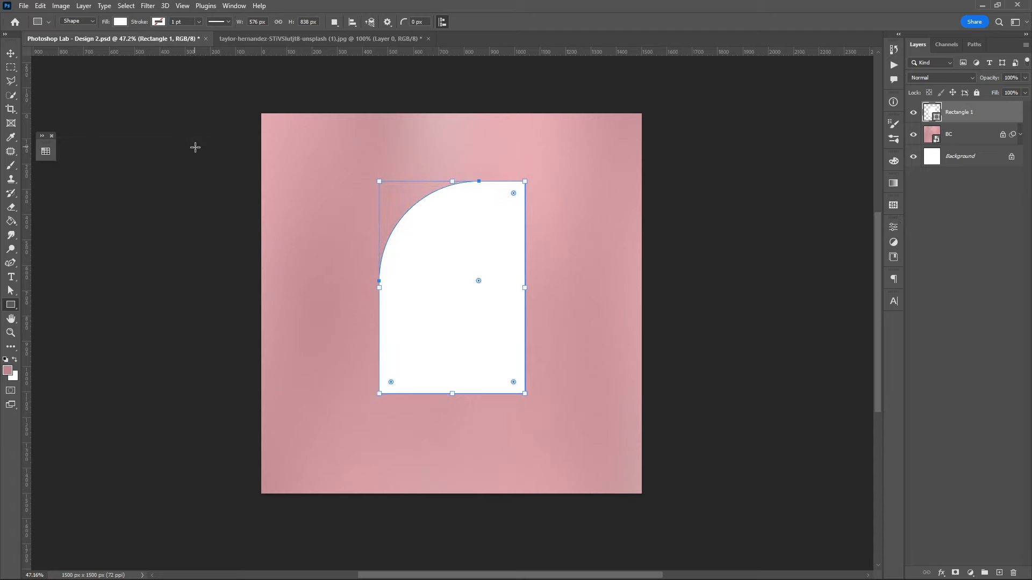
{"action": "key", "text": "Return"}
{"action": "key", "text": "v"}
{"action": "left_click_drag", "start_coordinate": [469, 233], "coordinate": [458, 239]}
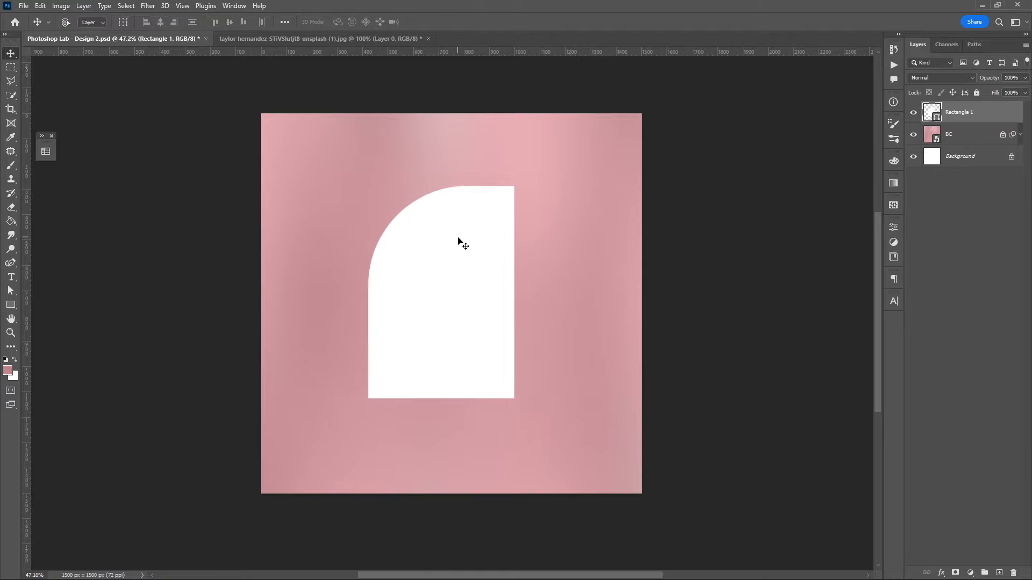
Bring the portrait photo into Design 2, clip it to the rounded rectangle and shift it slightly left
{"action": "left_click", "coordinate": [334, 40]}
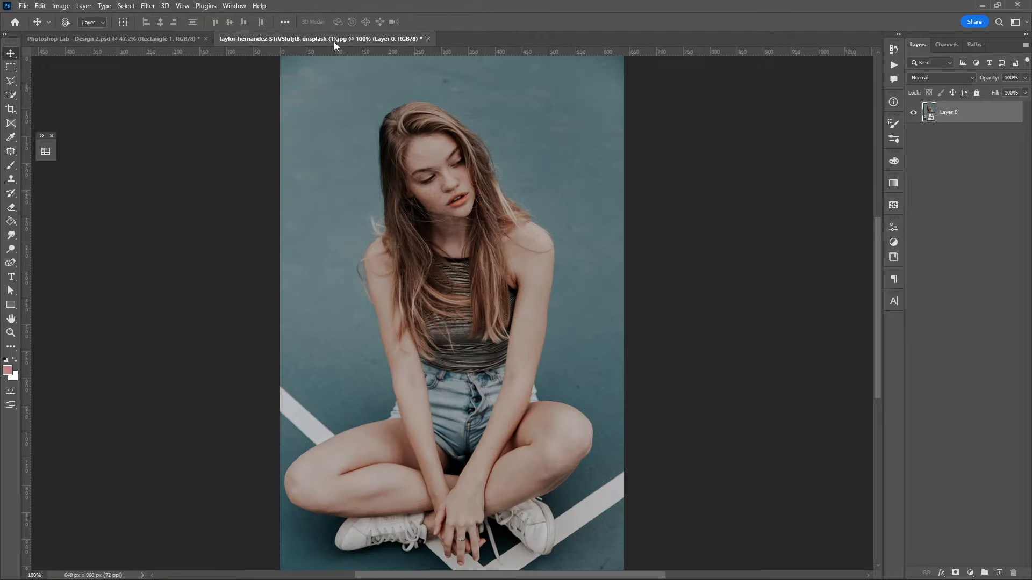
{"action": "left_click_drag", "start_coordinate": [470, 180], "coordinate": [451, 304]}
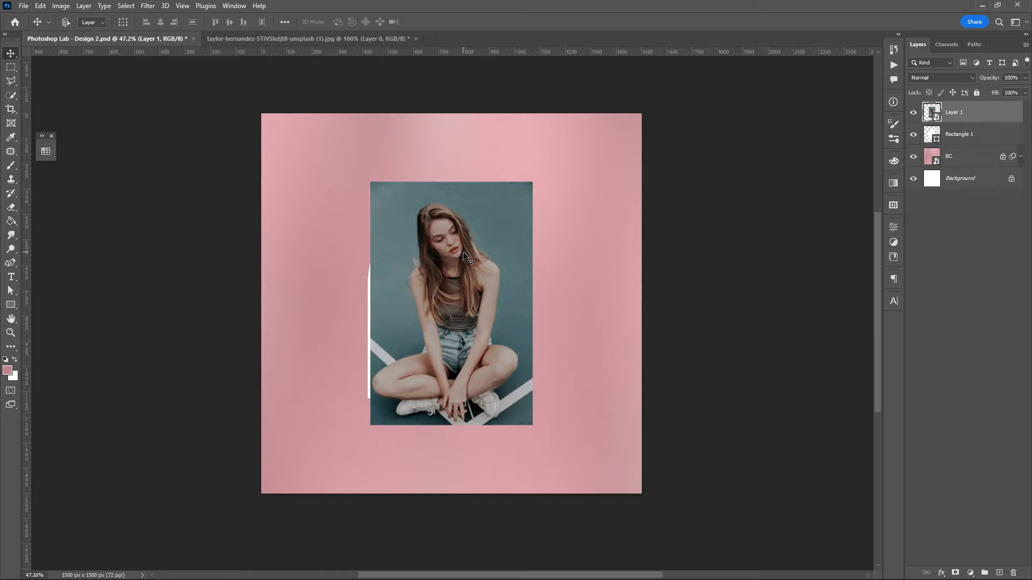
{"action": "right_click", "coordinate": [1008, 122]}
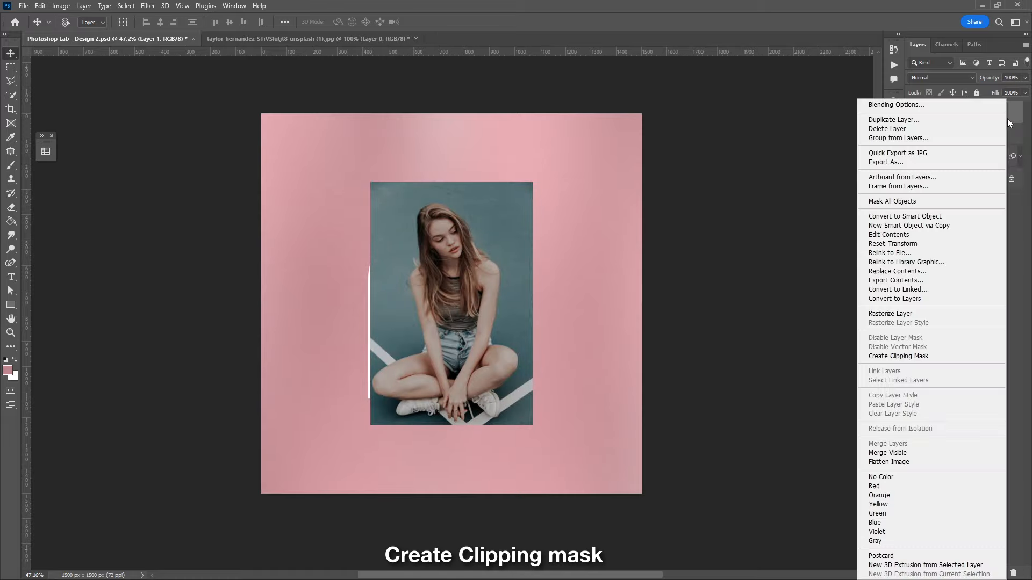
{"action": "left_click", "coordinate": [921, 356]}
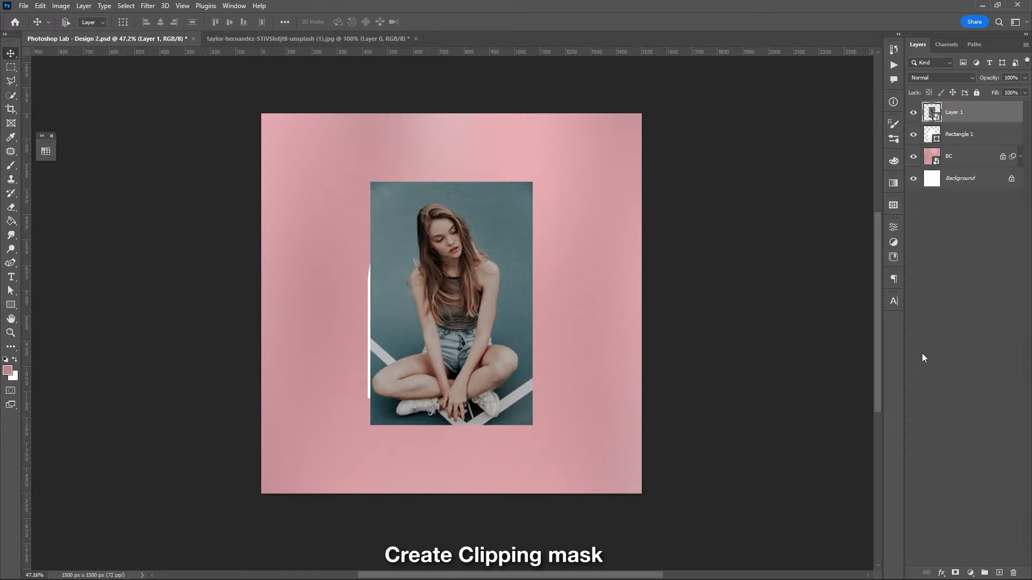
{"action": "left_click_drag", "start_coordinate": [494, 283], "coordinate": [491, 283]}
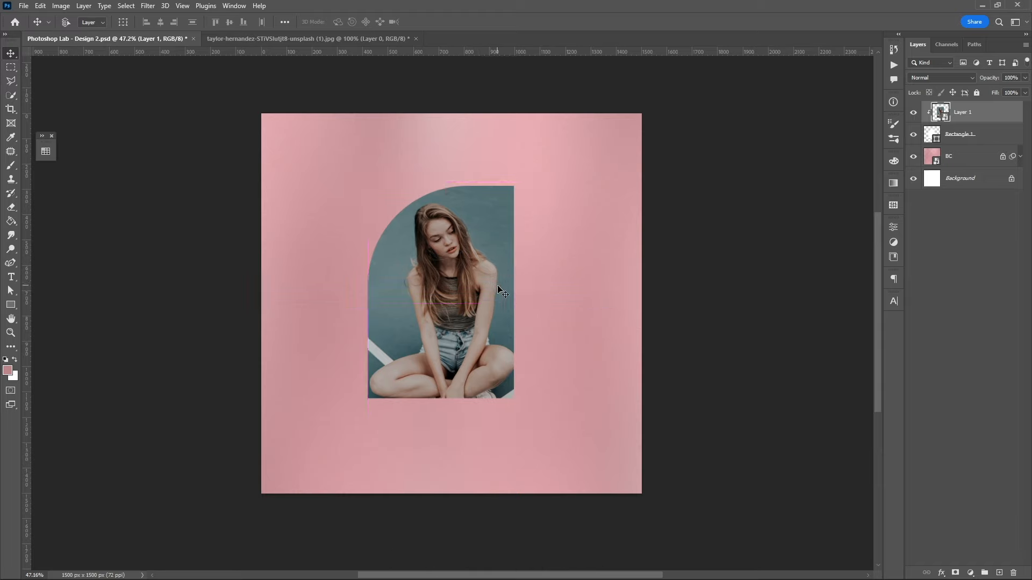
Group the clipped photo with Rectangle 1, name the group Frame and lock it completely
{"action": "left_click", "coordinate": [963, 134], "text": "shift"}
{"action": "key", "text": "ctrl+g"}
{"action": "double_click", "coordinate": [958, 108]}
{"action": "type", "text": "Frame"}
{"action": "key", "text": "Return"}
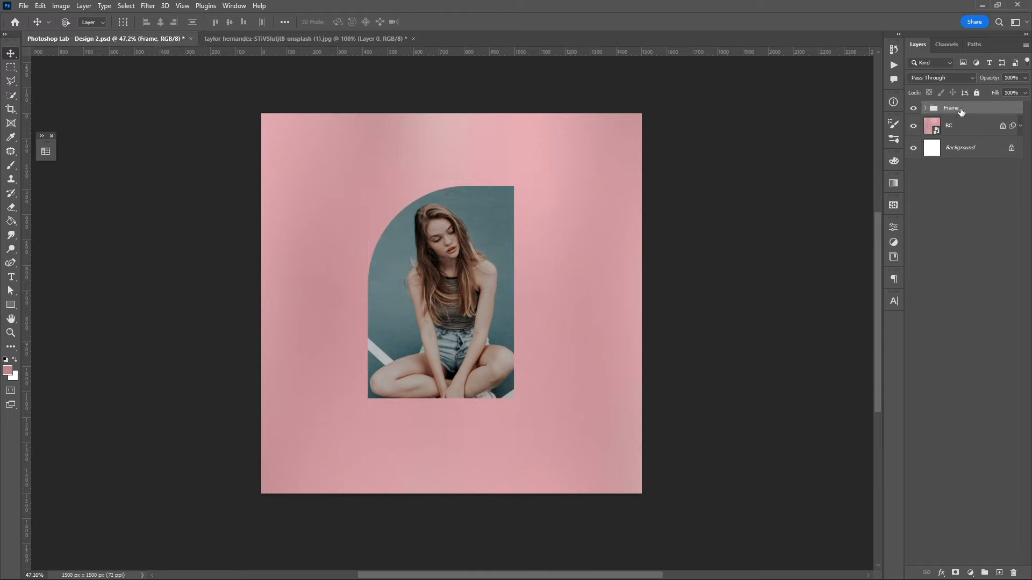
{"action": "left_click", "coordinate": [977, 93]}
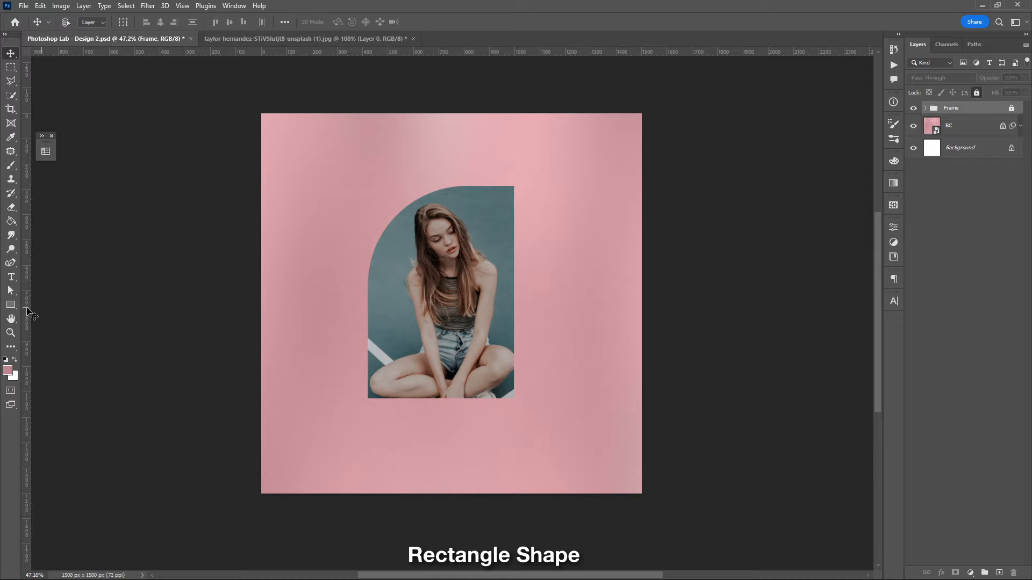
Set the Rectangle tool to no fill with a 2 pt off-white stroke from the recently used colors
{"action": "left_click", "coordinate": [10, 305]}
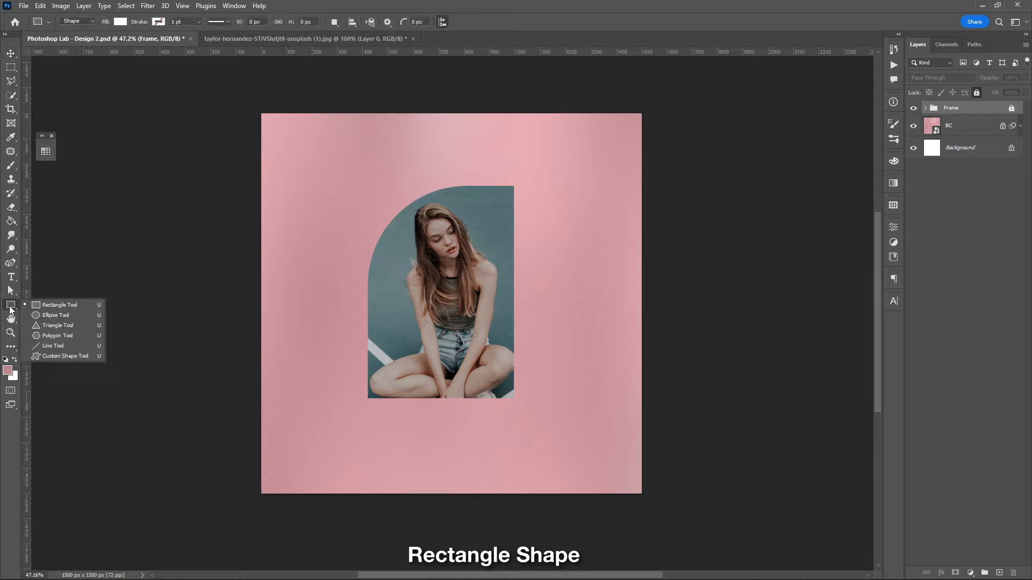
{"action": "left_click", "coordinate": [47, 305]}
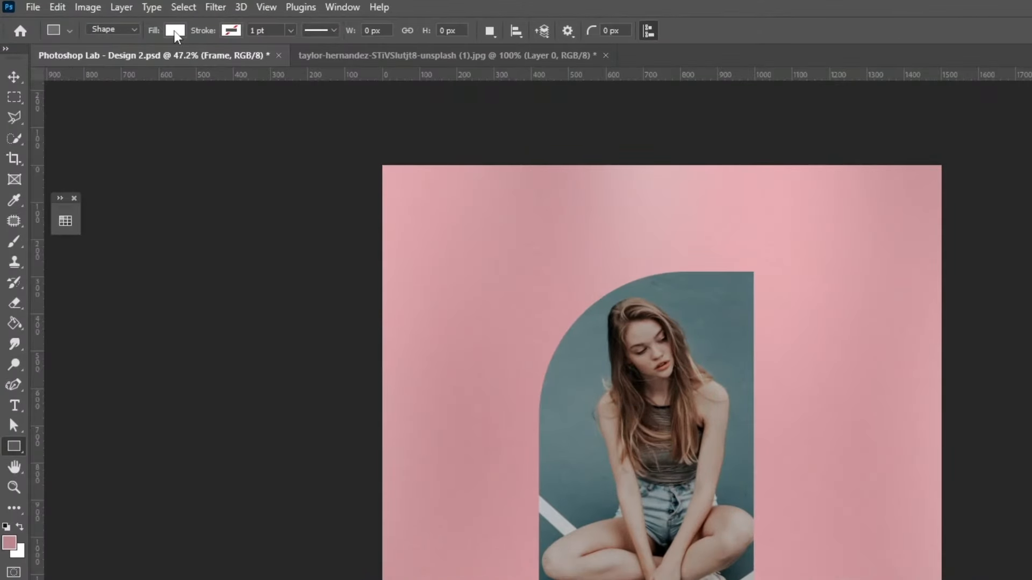
{"action": "left_click", "coordinate": [174, 31]}
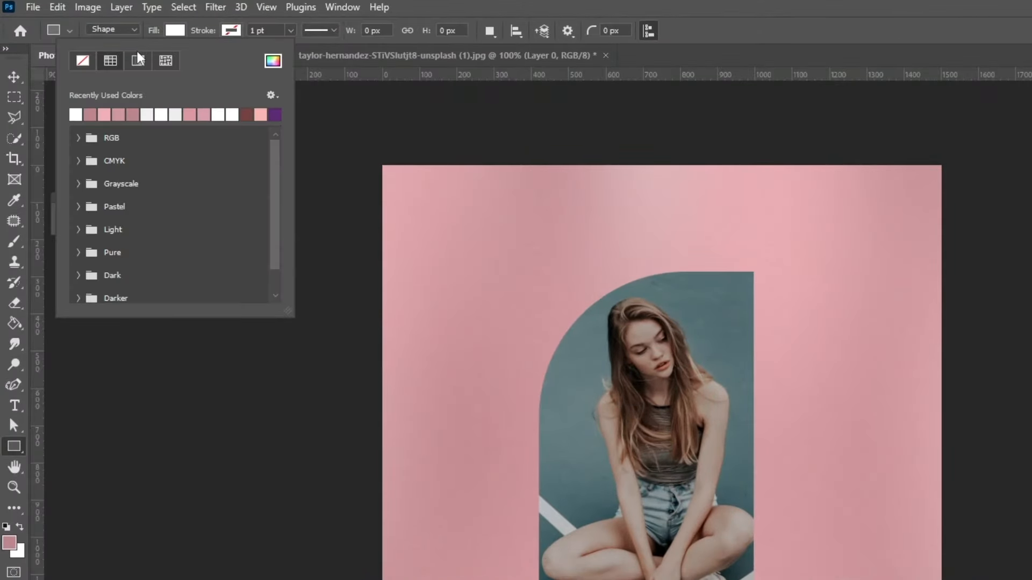
{"action": "left_click", "coordinate": [83, 60]}
{"action": "left_click", "coordinate": [232, 32]}
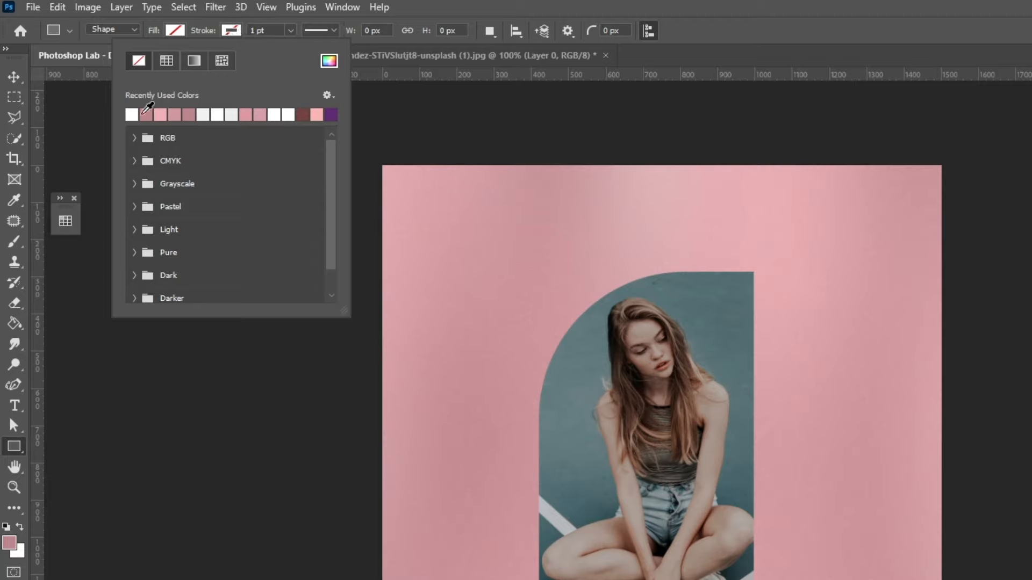
{"action": "left_click", "coordinate": [205, 114]}
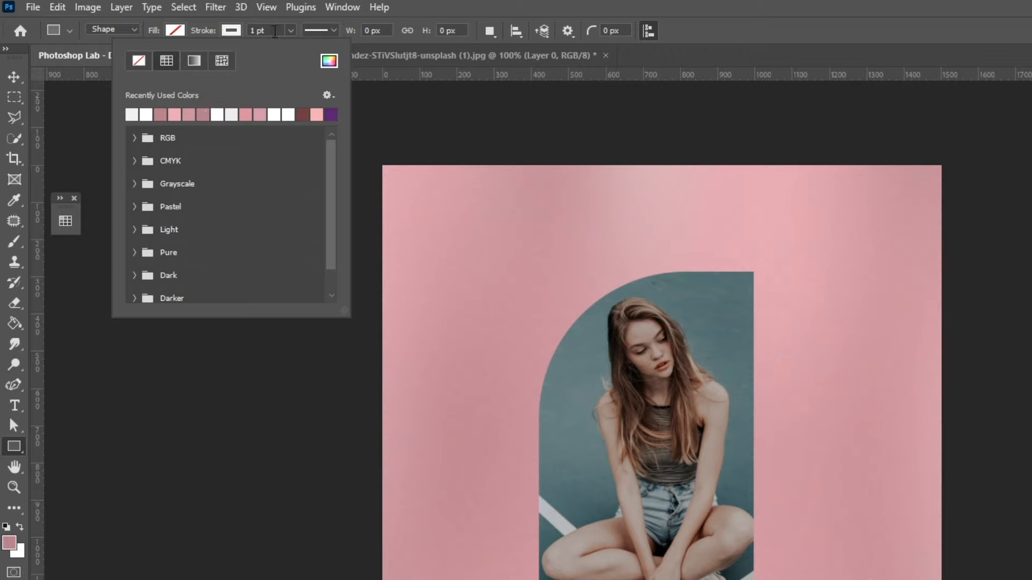
{"action": "left_click", "coordinate": [276, 31]}
{"action": "key", "text": "ctrl+a"}
{"action": "type", "text": "2"}
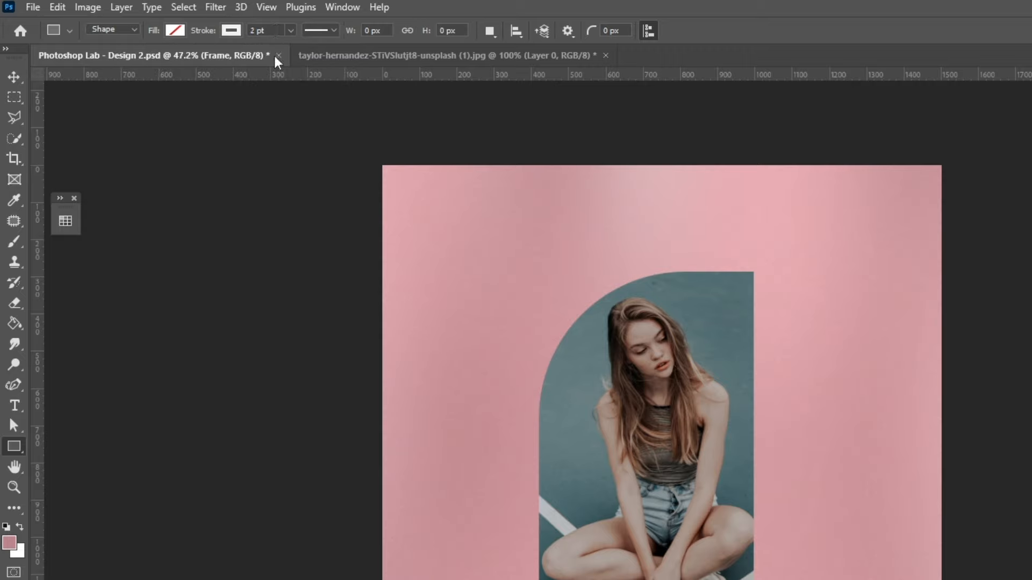
Draw an outlined rectangle about 575 × 95 px just below the photo, matching the photo's width
{"action": "scroll", "coordinate": [497, 516], "scroll_direction": "up", "scroll_amount": 5}
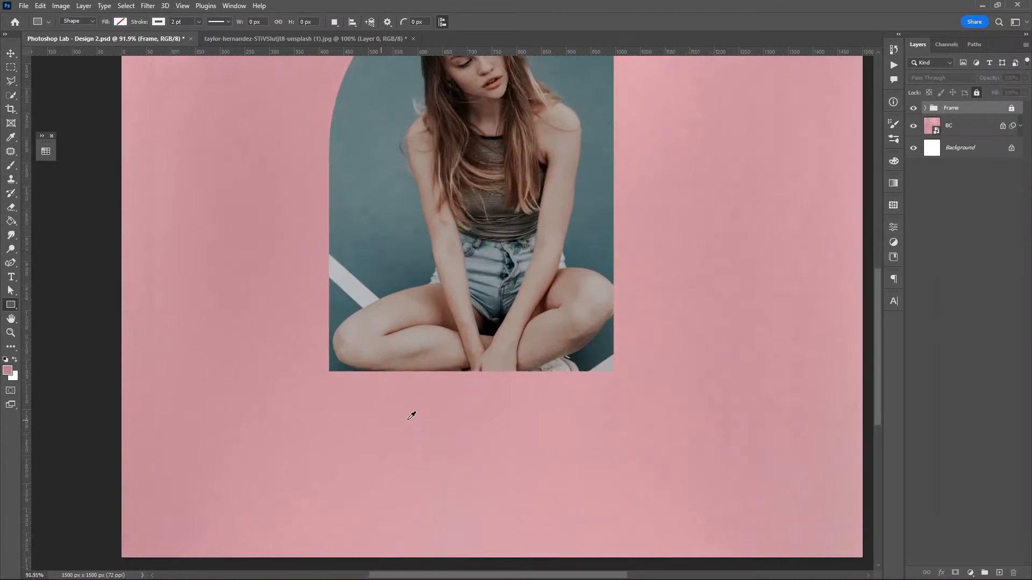
{"action": "scroll", "coordinate": [368, 390], "scroll_direction": "up", "scroll_amount": 1}
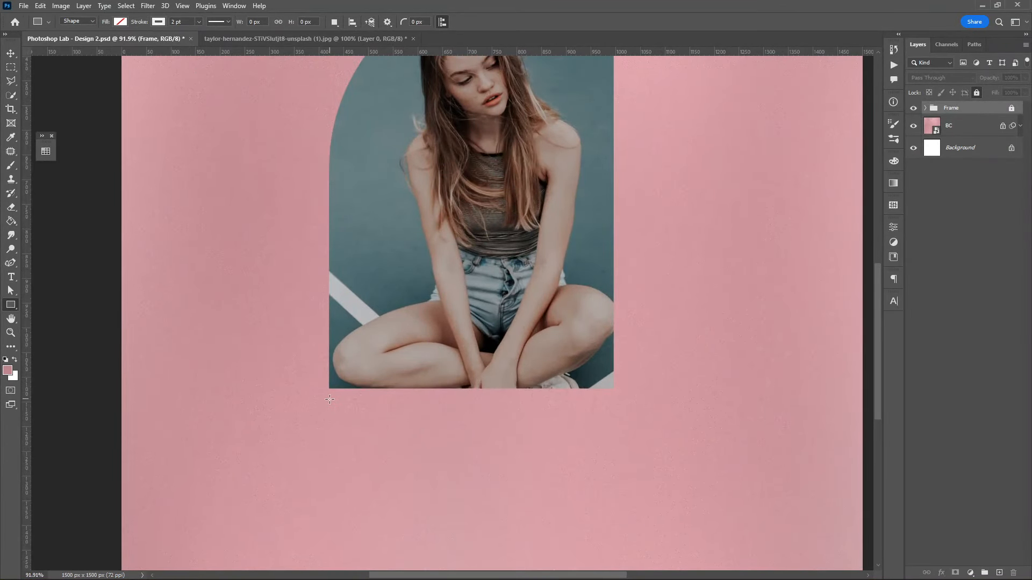
{"action": "left_click_drag", "start_coordinate": [330, 399], "coordinate": [613, 445]}
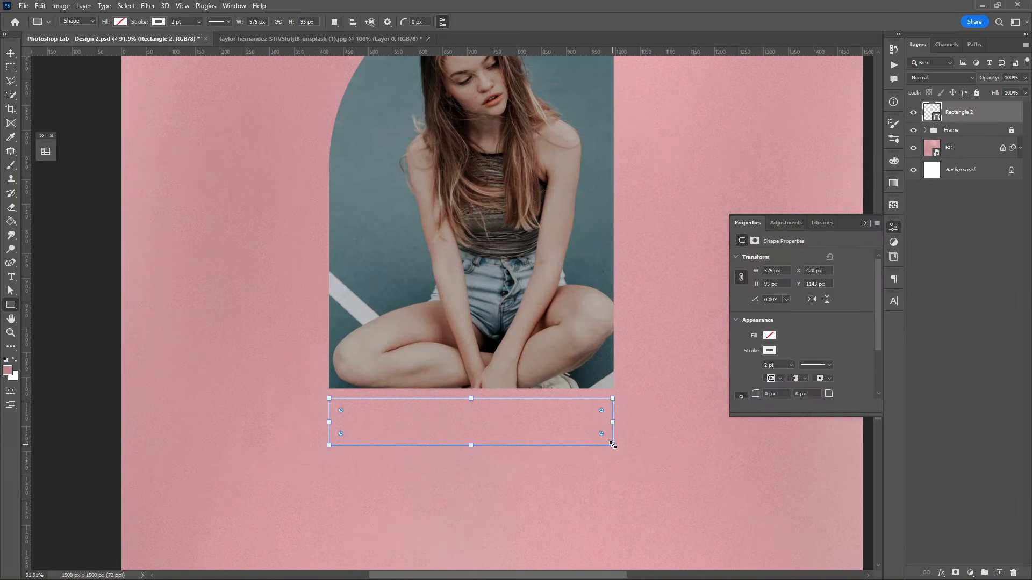
{"action": "left_click", "coordinate": [864, 223]}
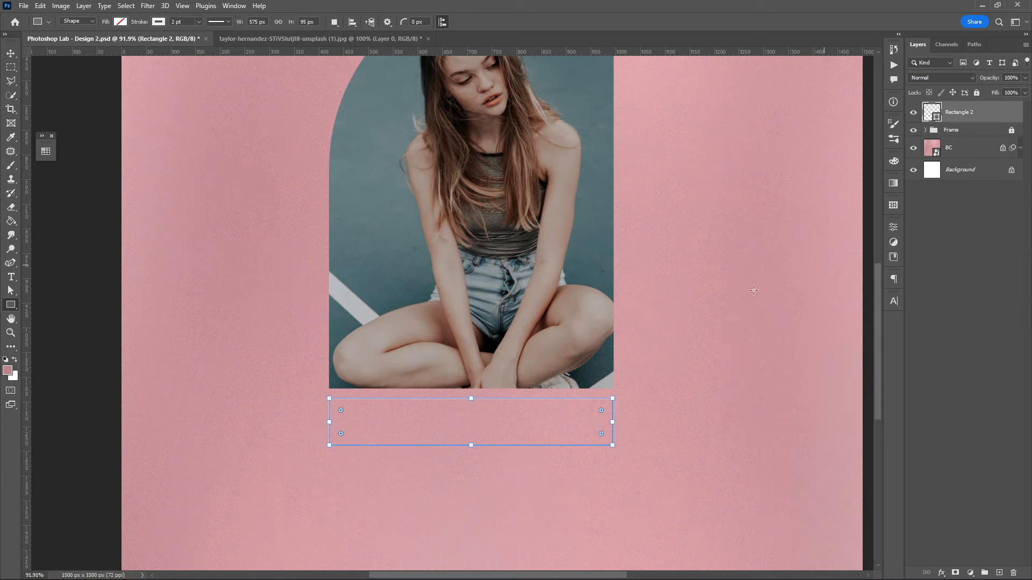
{"action": "key", "text": "Return"}
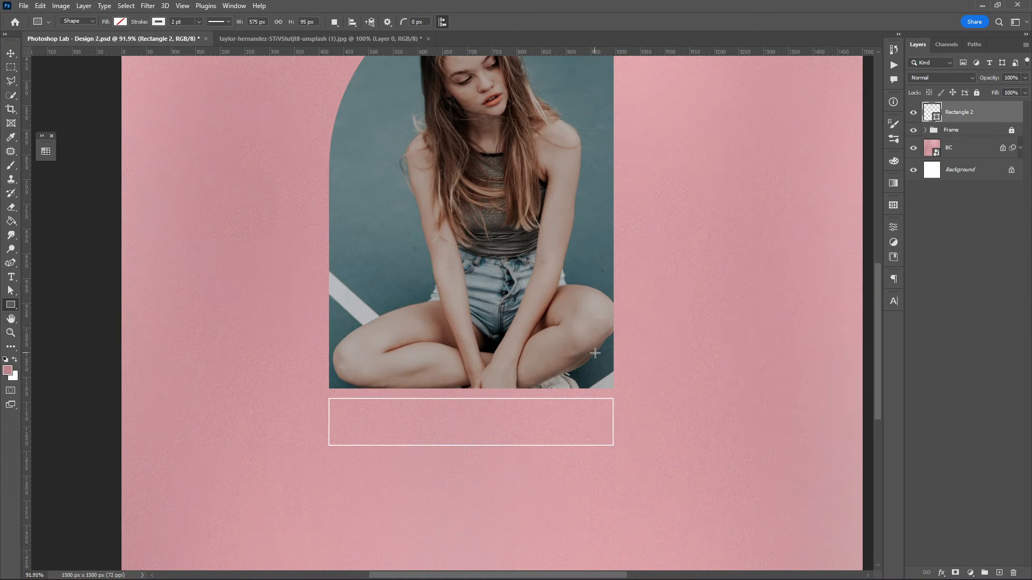
{"action": "key", "text": "v"}
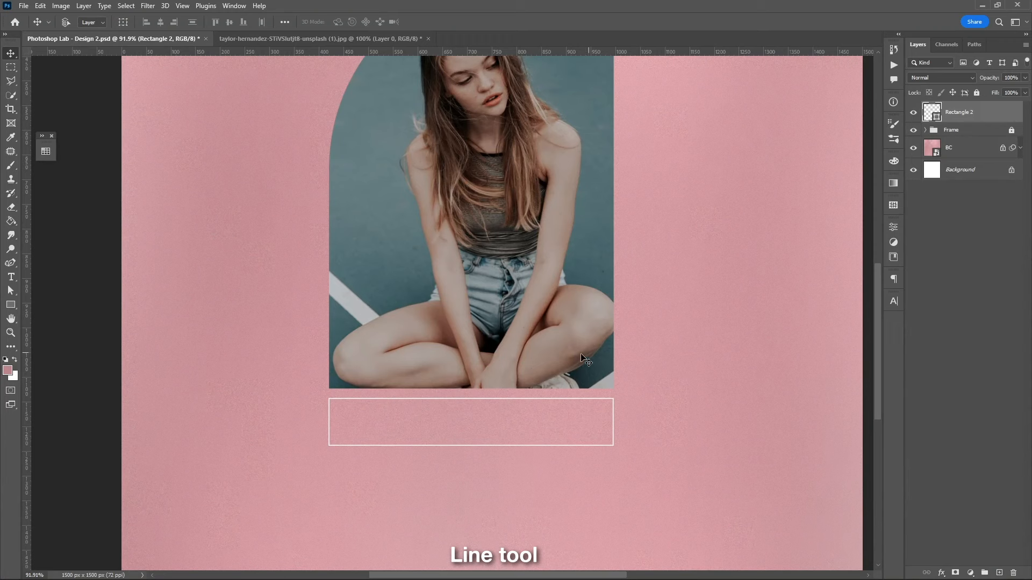
Draw a straight horizontal line about 574 px long across the outlined rectangle and move it to mid-height
{"action": "left_click", "coordinate": [11, 304]}
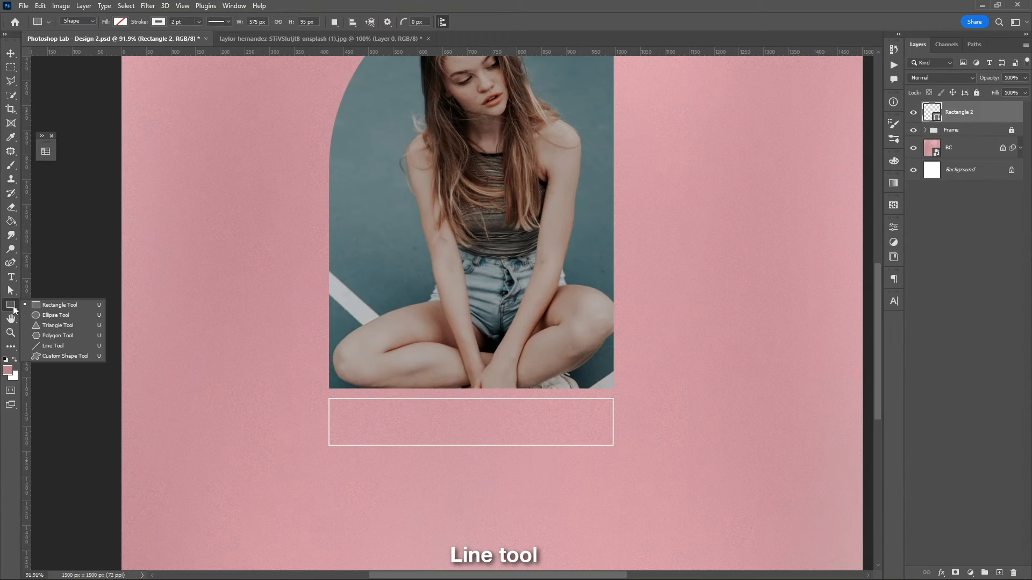
{"action": "left_click", "coordinate": [69, 347]}
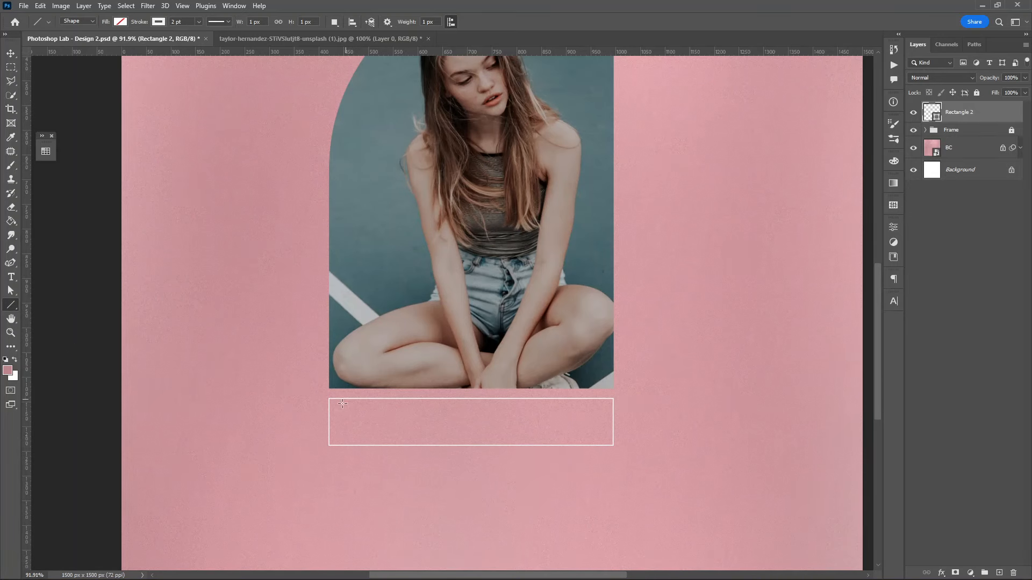
{"action": "left_click_drag", "start_coordinate": [333, 419], "coordinate": [491, 408]}
{"action": "left_click_drag", "start_coordinate": [491, 408], "coordinate": [328, 392]}
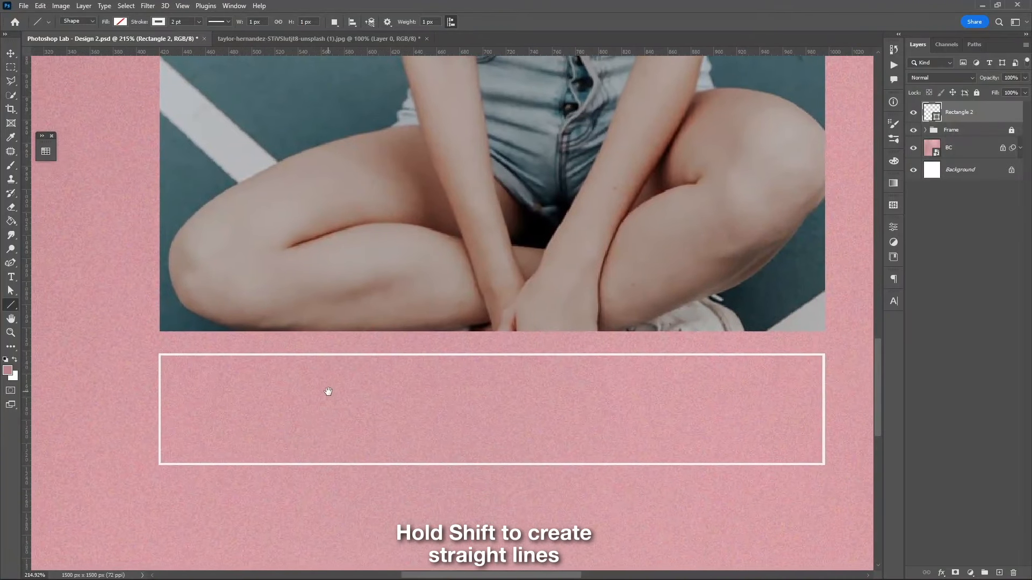
{"action": "left_click_drag", "start_coordinate": [160, 407], "coordinate": [822, 413]}
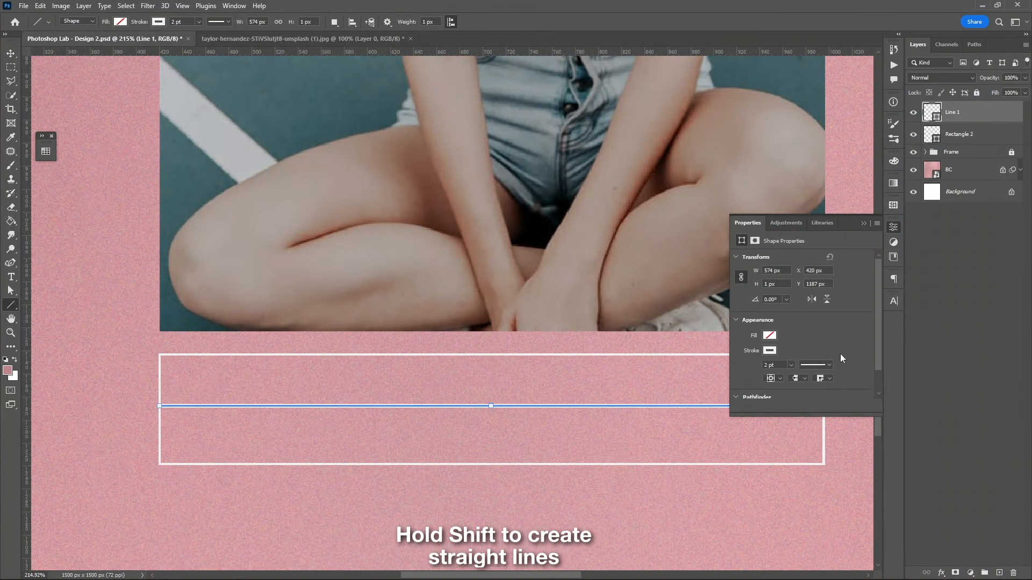
{"action": "key", "text": "v"}
{"action": "left_click_drag", "start_coordinate": [553, 396], "coordinate": [529, 405]}
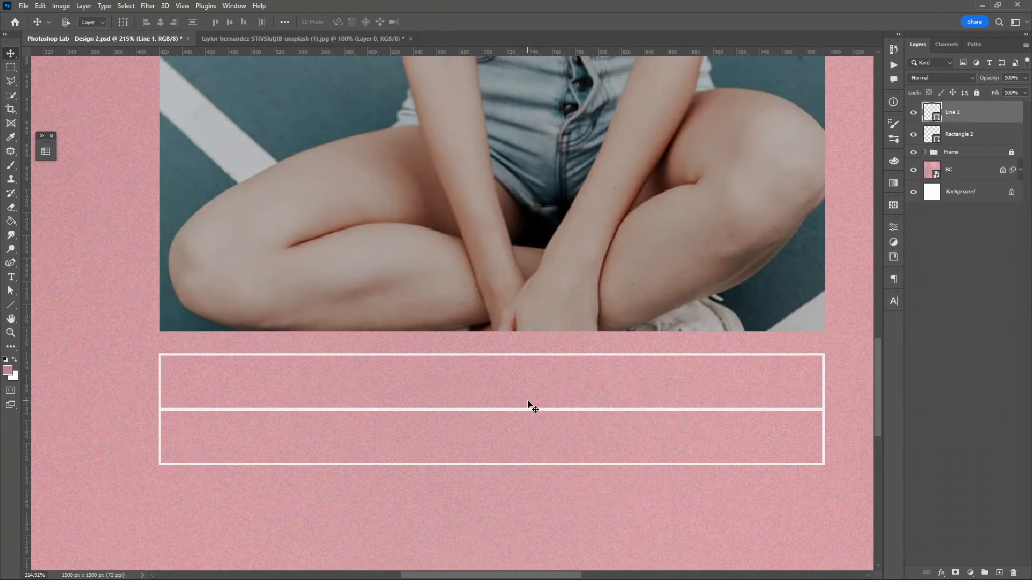
Draw a straight vertical line from the horizontal divider to the box's bottom edge, splitting the lower row into two cells
{"action": "key", "text": "u"}
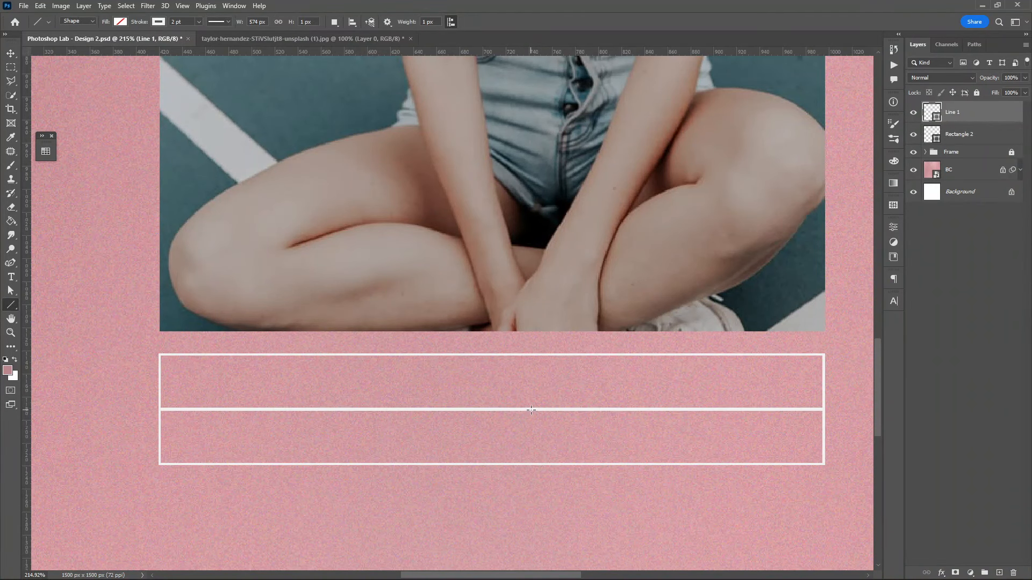
{"action": "left_click_drag", "start_coordinate": [531, 410], "coordinate": [543, 465]}
{"action": "left_click", "coordinate": [863, 223]}
{"action": "key", "text": "v"}
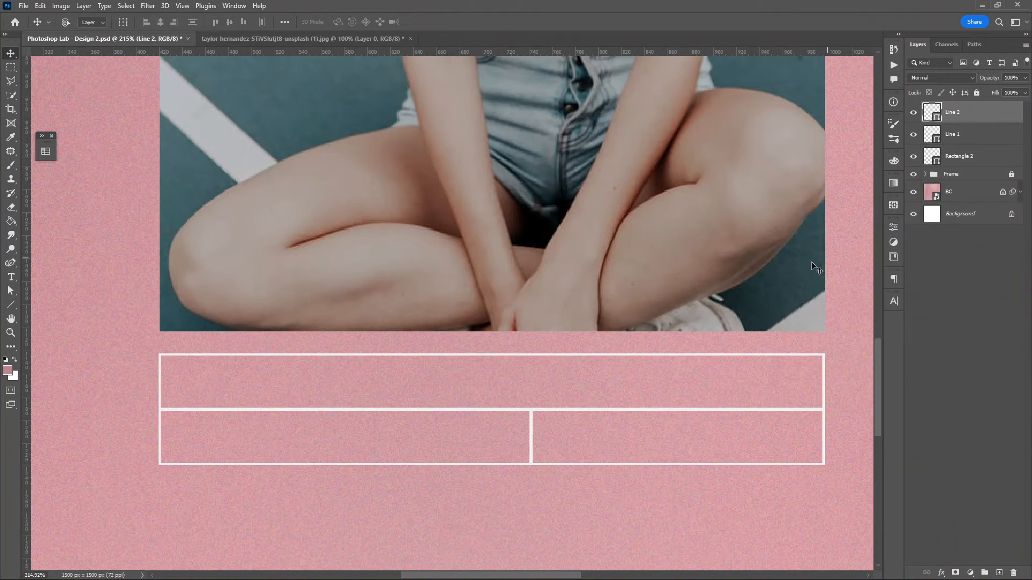
{"action": "scroll", "coordinate": [794, 269], "scroll_direction": "down", "scroll_amount": 6}
{"action": "left_click_drag", "start_coordinate": [769, 217], "coordinate": [594, 350]}
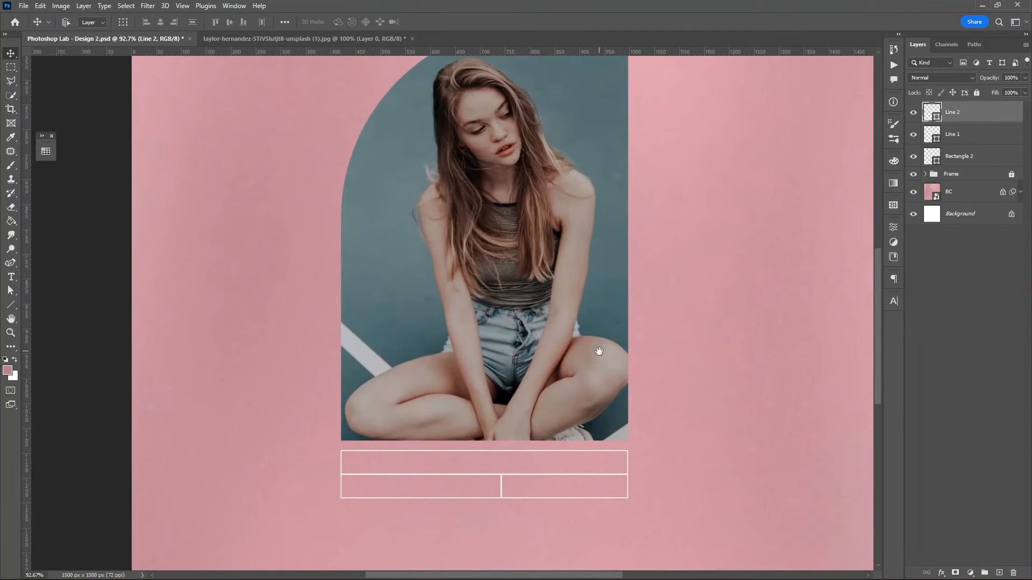
{"action": "scroll", "coordinate": [591, 347], "scroll_direction": "down", "scroll_amount": 3}
{"action": "left_click_drag", "start_coordinate": [574, 313], "coordinate": [539, 337]}
{"action": "scroll", "coordinate": [537, 338], "scroll_direction": "down", "scroll_amount": 1}
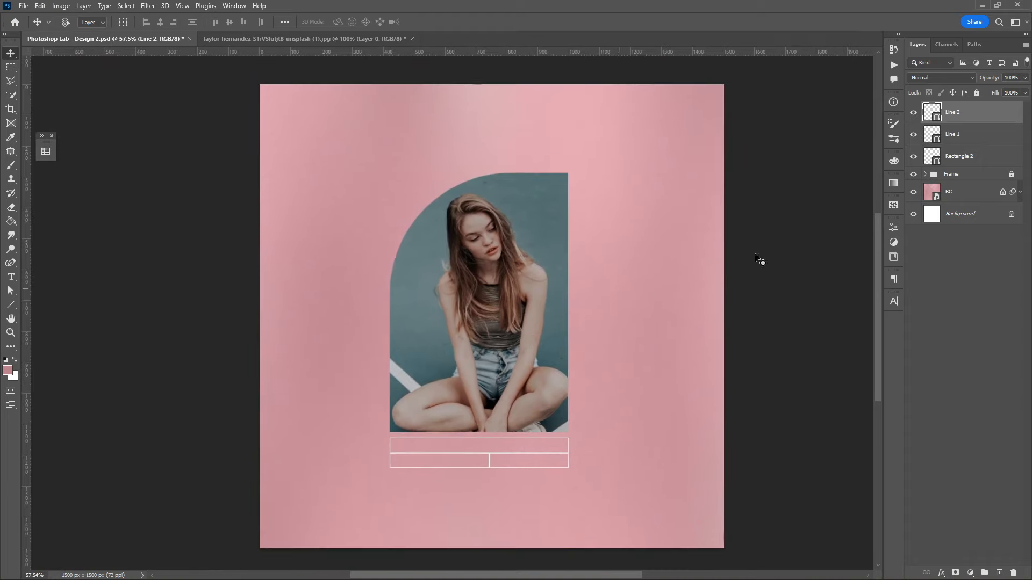
Group the outlined rectangle and both divider lines into a folder named "Lines" and lock it
{"action": "left_click", "coordinate": [960, 157], "text": "shift"}
{"action": "key", "text": "ctrl+g"}
{"action": "double_click", "coordinate": [953, 109]}
{"action": "type", "text": "Lines"}
{"action": "key", "text": "Return"}
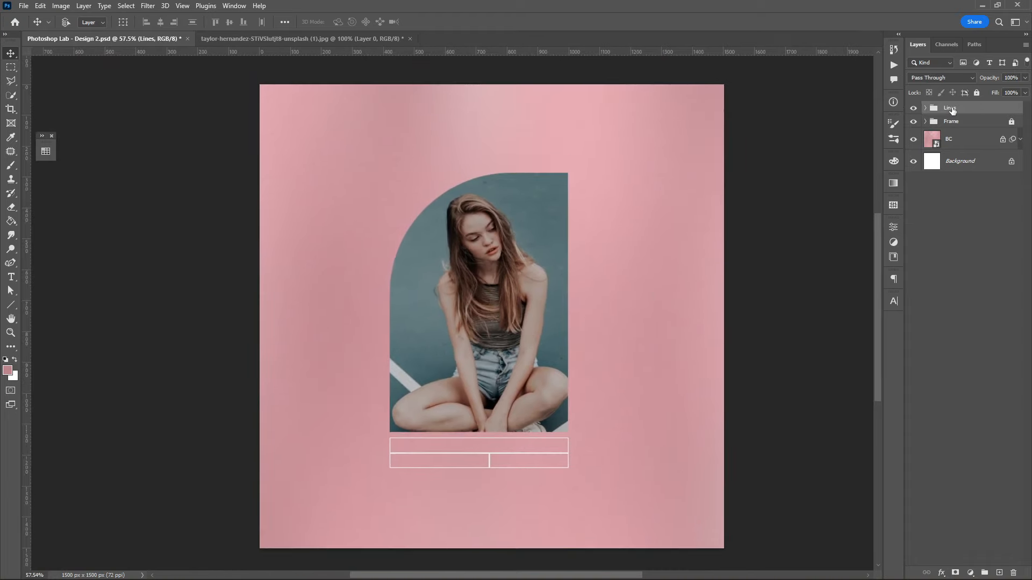
{"action": "left_click", "coordinate": [977, 93]}
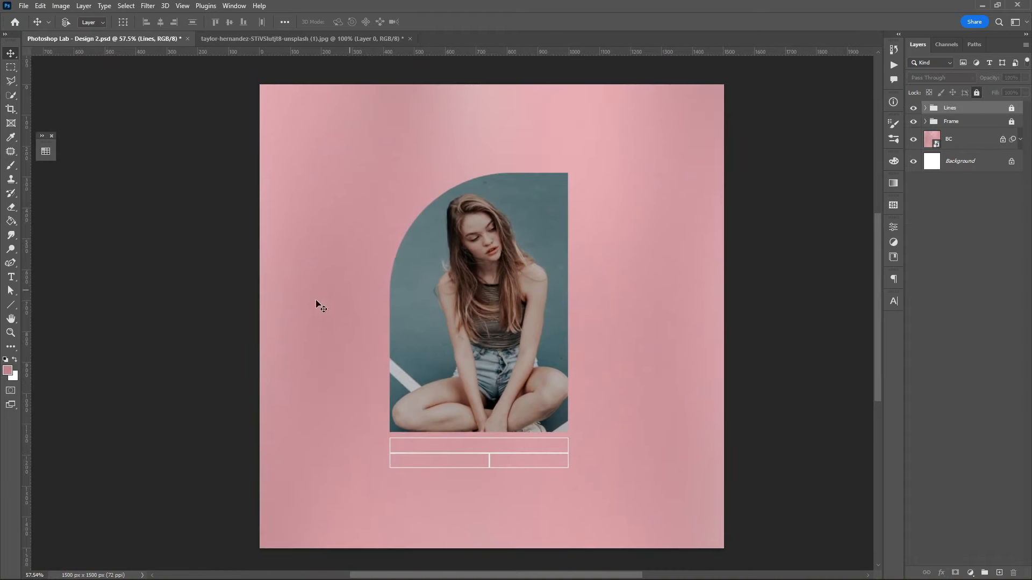
Set the Ellipse tool to no stroke and an off-white fill from the recently used colors
{"action": "left_click", "coordinate": [13, 305]}
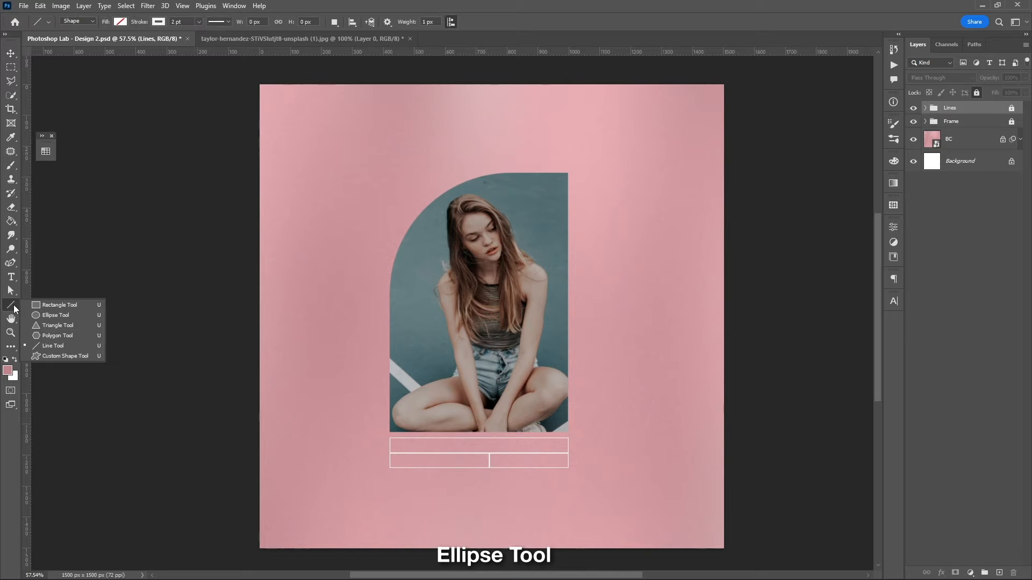
{"action": "left_click", "coordinate": [56, 315]}
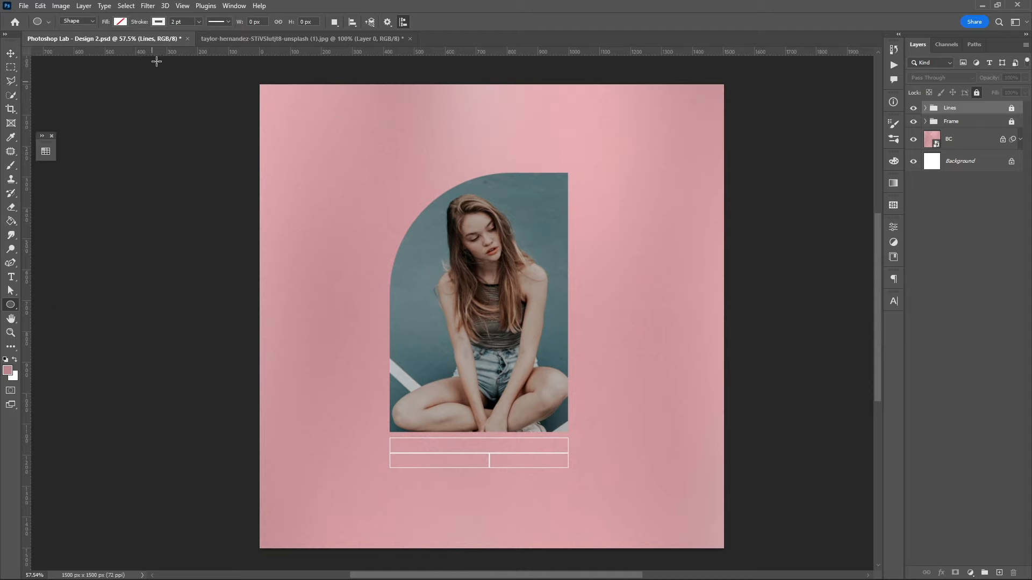
{"action": "left_click", "coordinate": [160, 23]}
{"action": "left_click", "coordinate": [96, 42]}
{"action": "left_click", "coordinate": [123, 23]}
{"action": "left_click", "coordinate": [62, 80]}
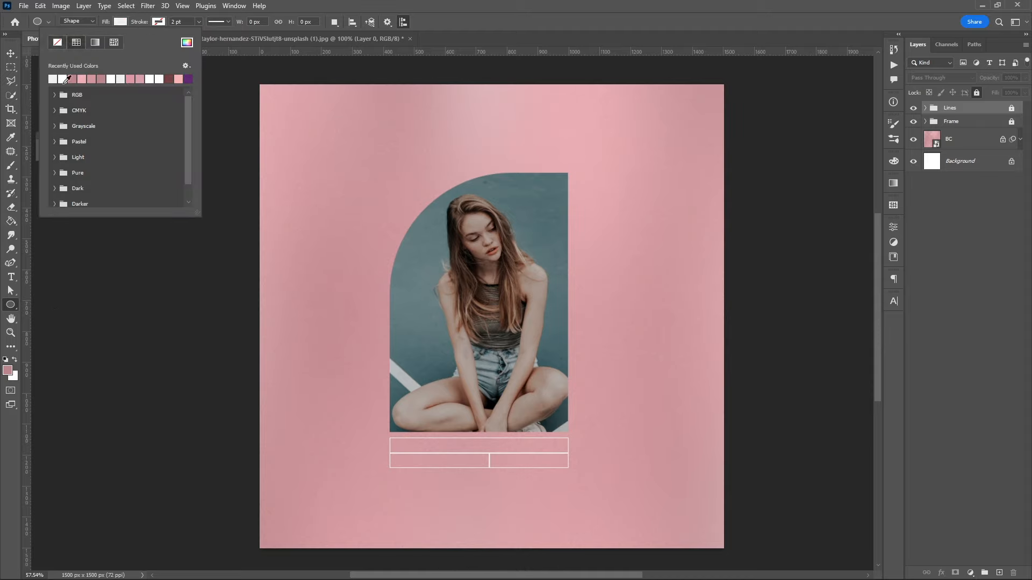
{"action": "left_click", "coordinate": [416, 272]}
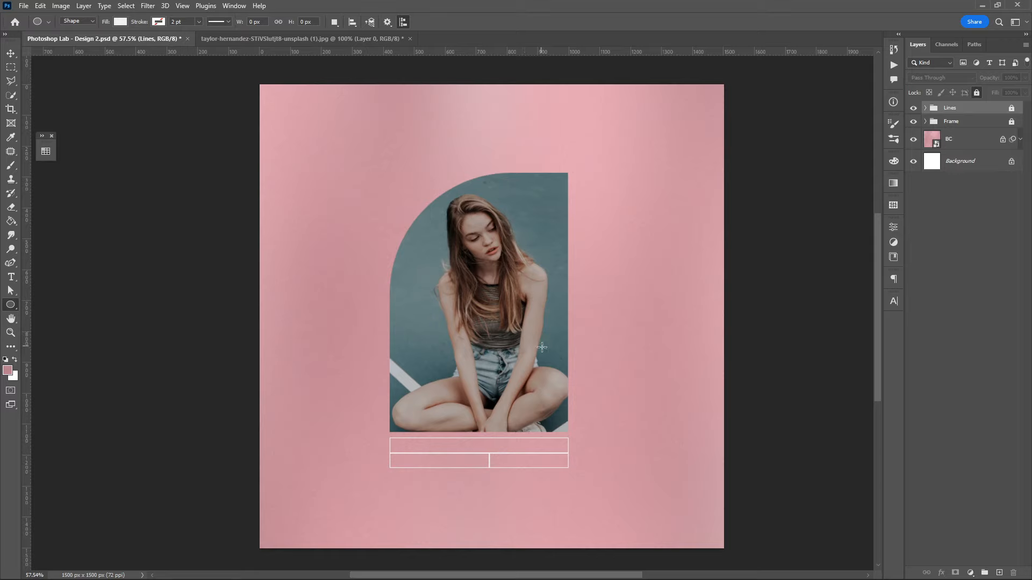
Draw a circle about 220 × 220 px over the photo's lower right side and center it on the right edge
{"action": "left_click_drag", "start_coordinate": [544, 345], "coordinate": [579, 378]}
{"action": "key", "text": "v"}
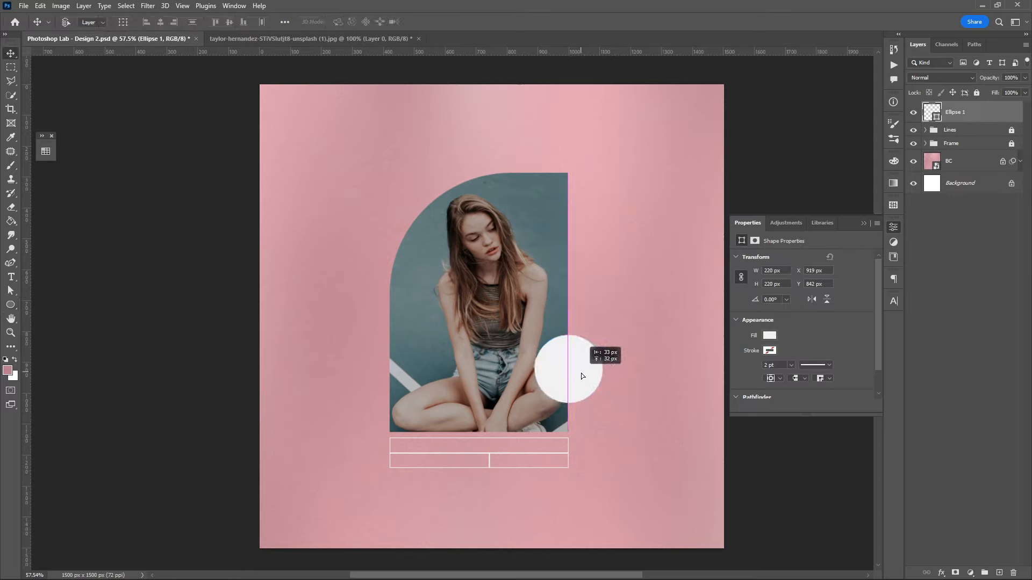
{"action": "left_click", "coordinate": [864, 223]}
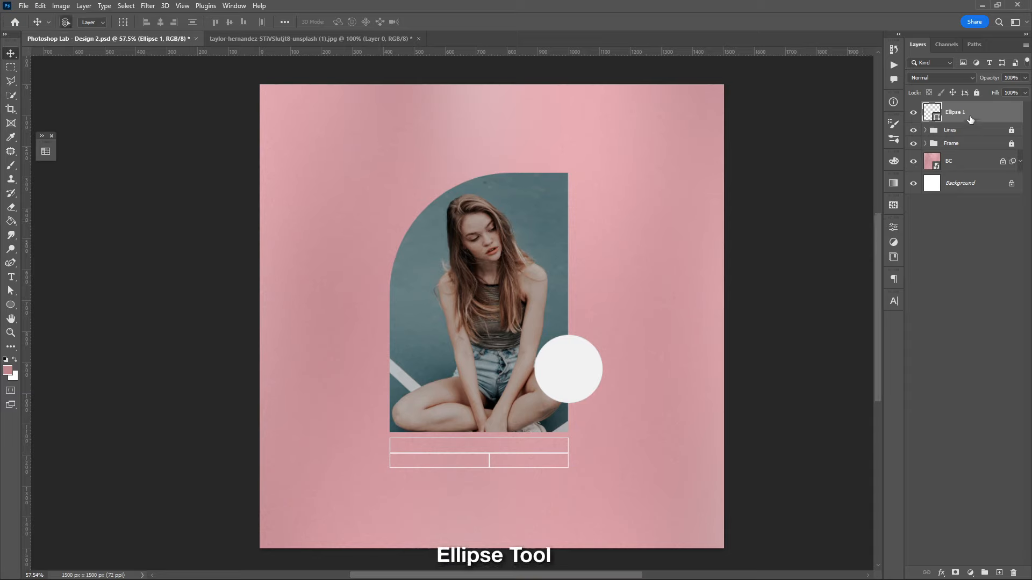
Put the circle layer into a group named "Ellipse"
{"action": "key", "text": "ctrl+g"}
{"action": "double_click", "coordinate": [954, 108]}
{"action": "type", "text": "Ellipse"}
{"action": "key", "text": "Return"}
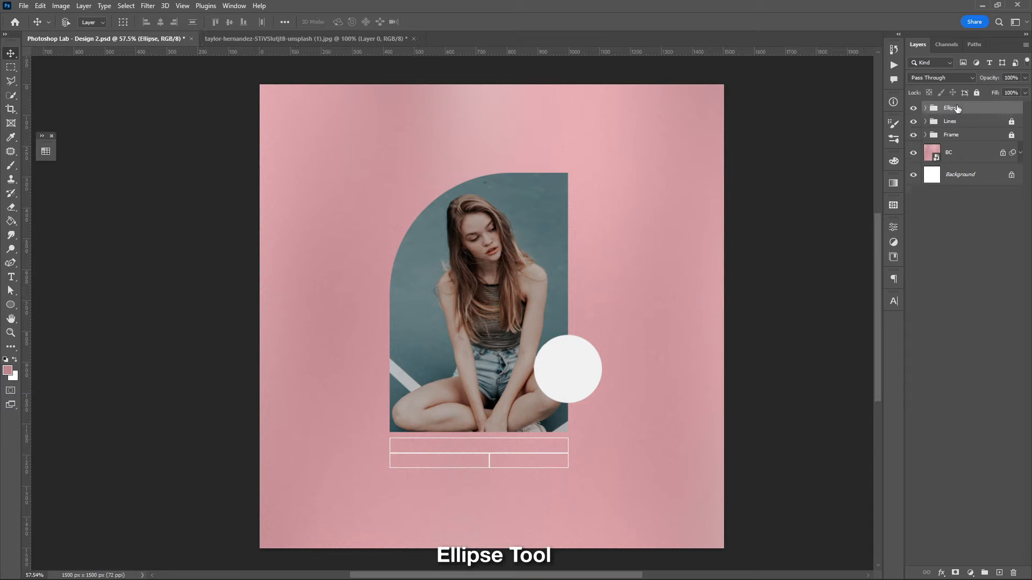
Select the BC layer and set the Rectangle tool to no fill with a 2 pt off-white stroke
{"action": "left_click", "coordinate": [952, 155]}
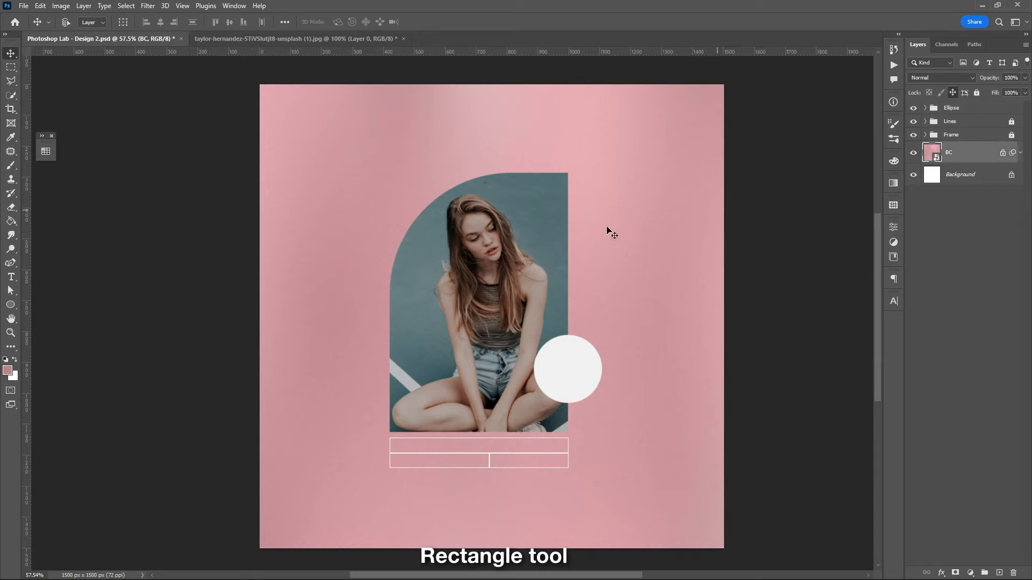
{"action": "left_click", "coordinate": [11, 305]}
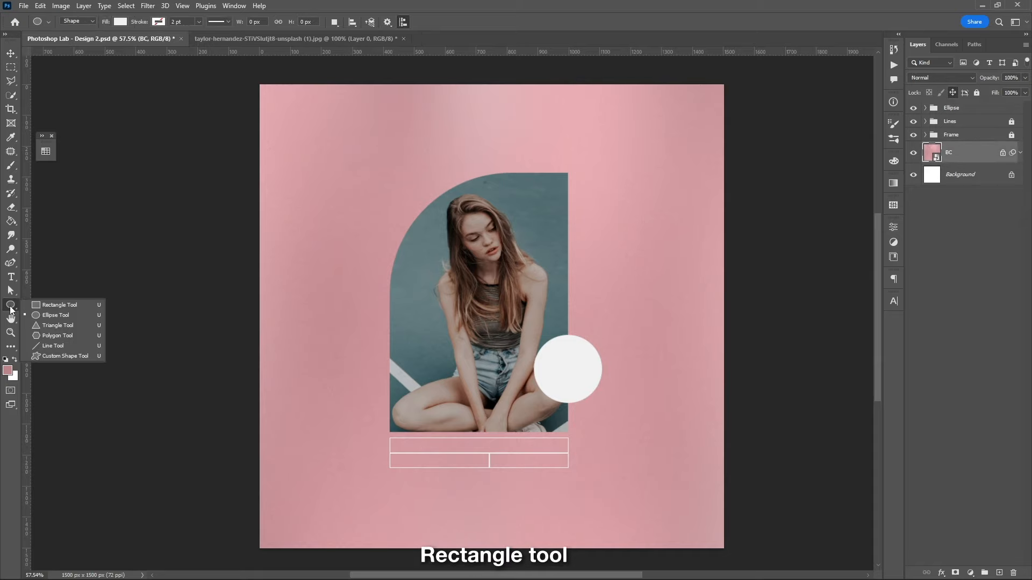
{"action": "left_click", "coordinate": [39, 305]}
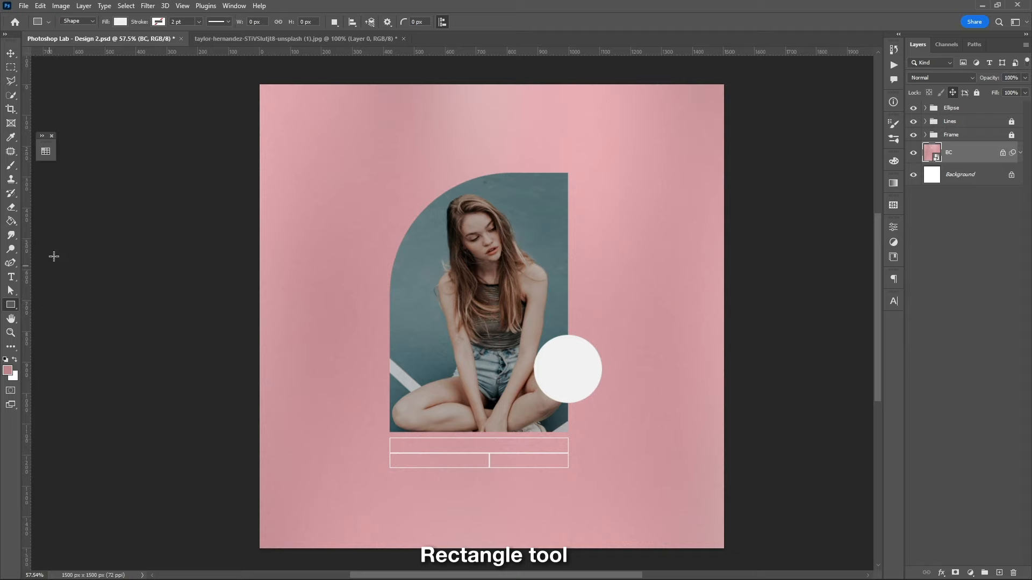
{"action": "left_click", "coordinate": [121, 23]}
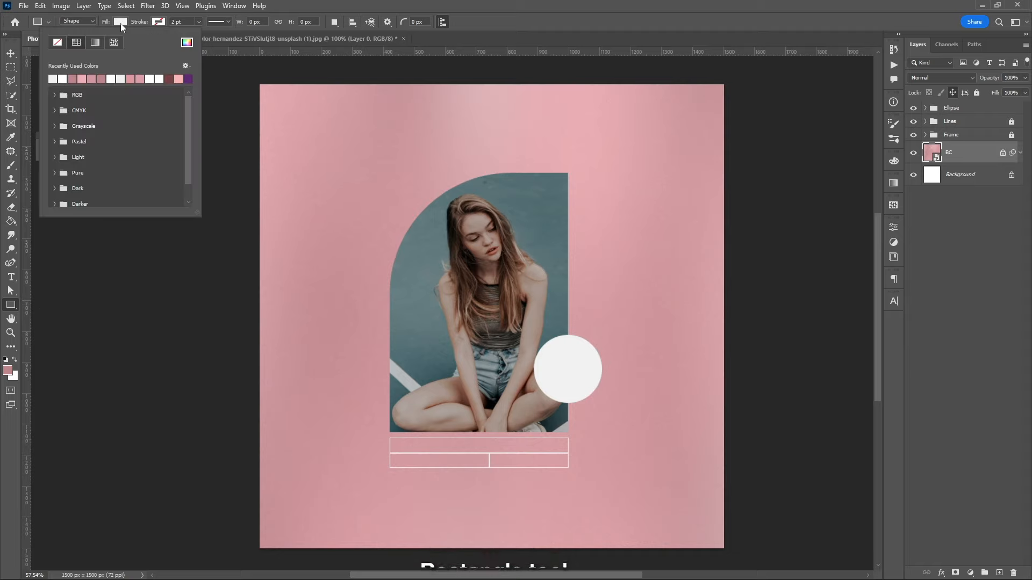
{"action": "left_click", "coordinate": [56, 43]}
{"action": "left_click", "coordinate": [161, 22]}
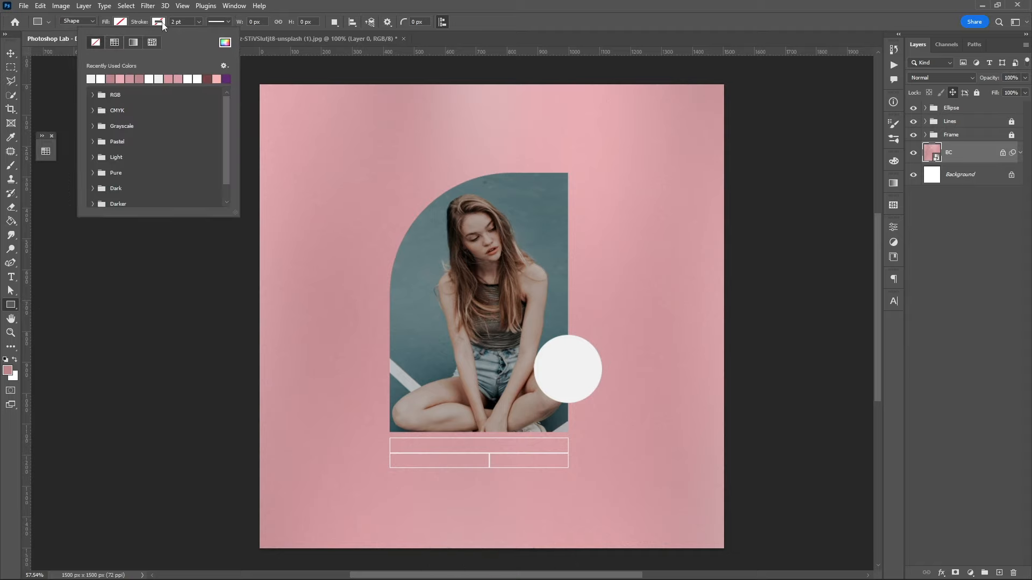
{"action": "left_click", "coordinate": [100, 79]}
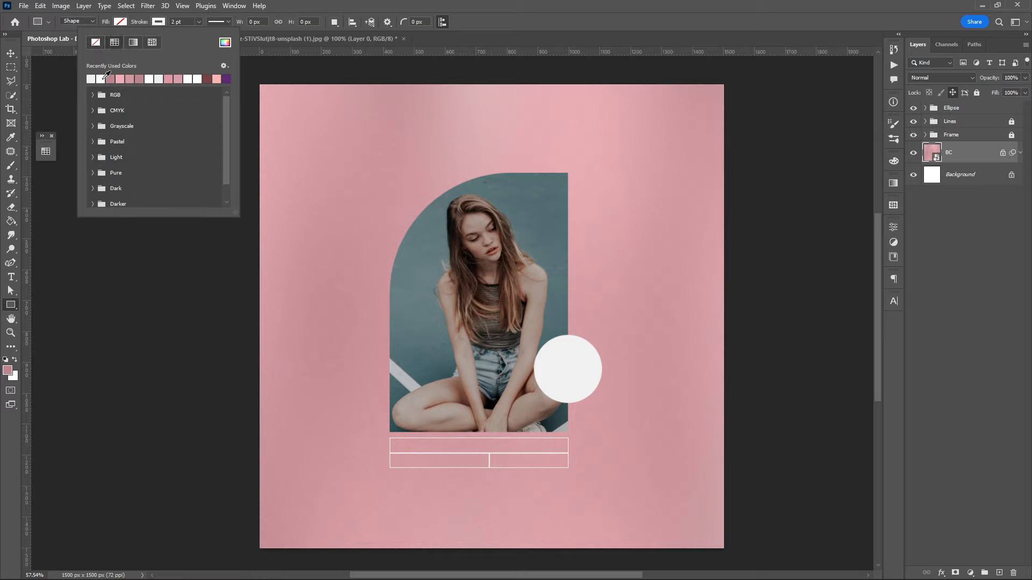
Draw a square outline just inside the canvas edges as a border around the whole design
{"action": "left_click", "coordinate": [271, 92]}
{"action": "left_click_drag", "start_coordinate": [269, 96], "coordinate": [712, 540]}
{"action": "left_click", "coordinate": [863, 223]}
{"action": "key", "text": "v"}
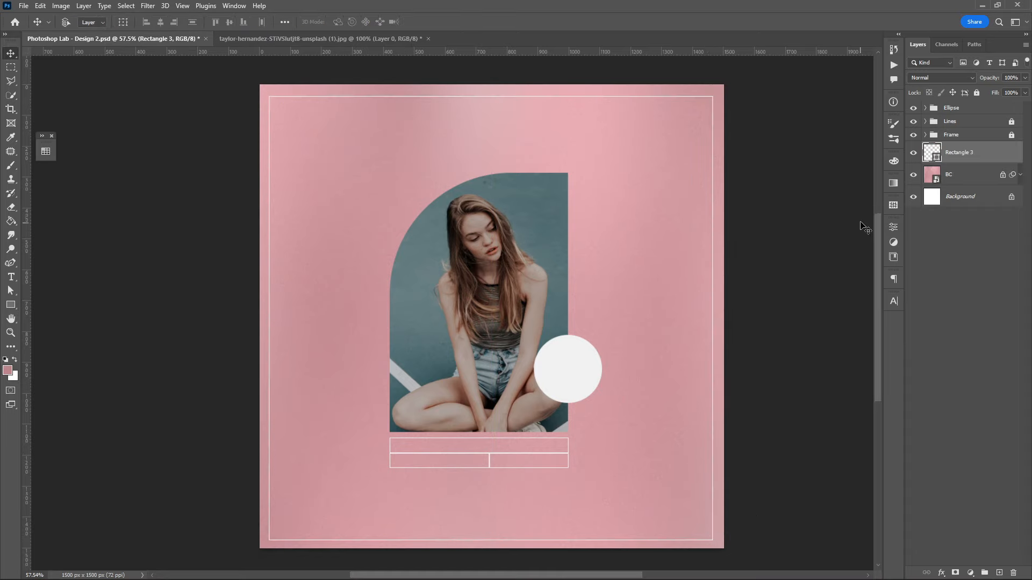
Group the border rectangle with the background image layer, lock the group and name it "BC"
{"action": "left_click", "coordinate": [969, 183], "text": "shift"}
{"action": "key", "text": "ctrl+g"}
{"action": "left_click", "coordinate": [977, 92]}
{"action": "double_click", "coordinate": [954, 148]}
{"action": "type", "text": "BC"}
{"action": "key", "text": "Return"}
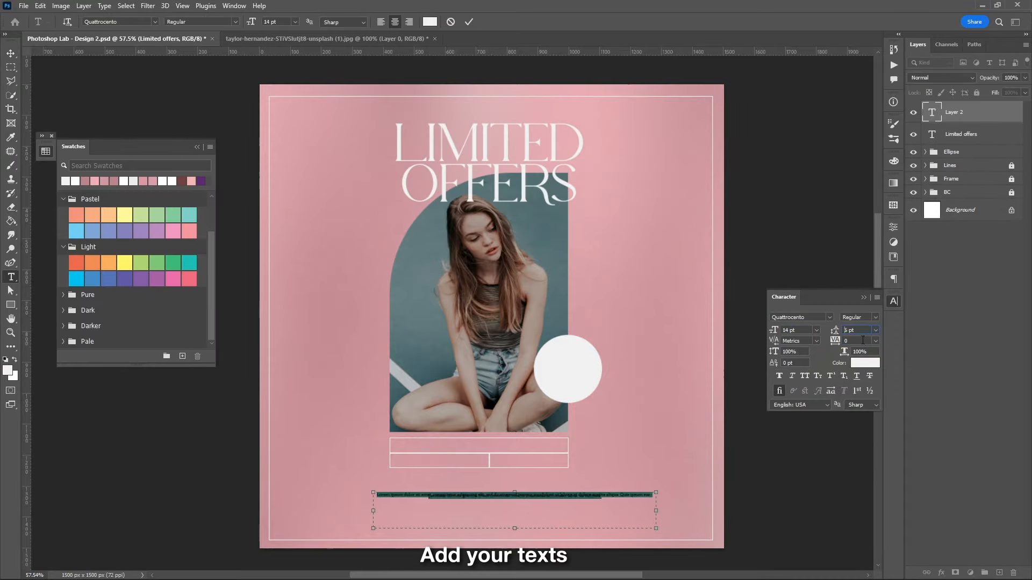
{"action": "left_click_drag", "start_coordinate": [572, 497], "coordinate": [572, 525]}
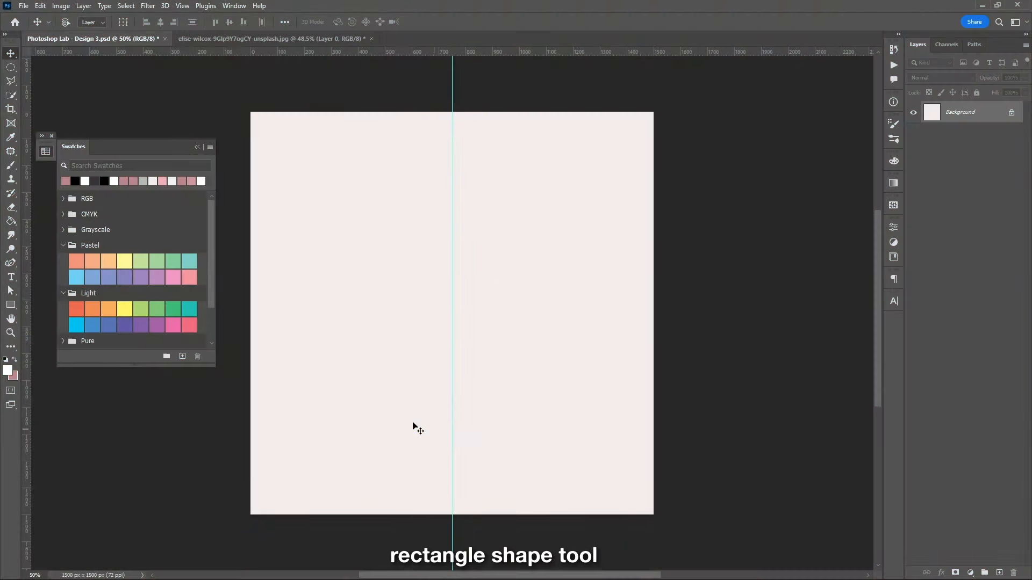
Draw a dusty pink rectangle about 477 × 680 px in Design 3 and center it on the vertical guide
{"action": "left_click", "coordinate": [12, 305]}
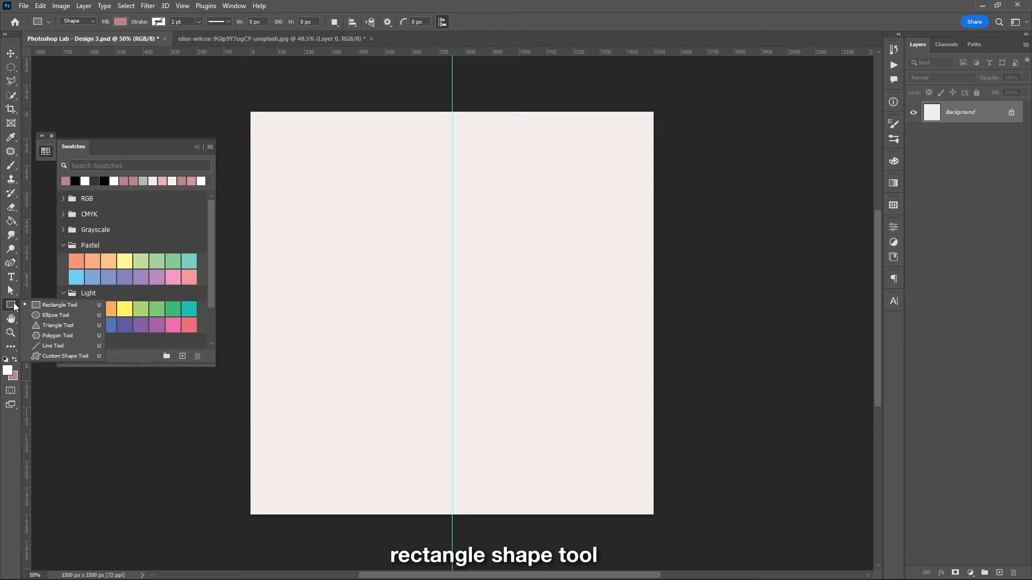
{"action": "left_click", "coordinate": [42, 308]}
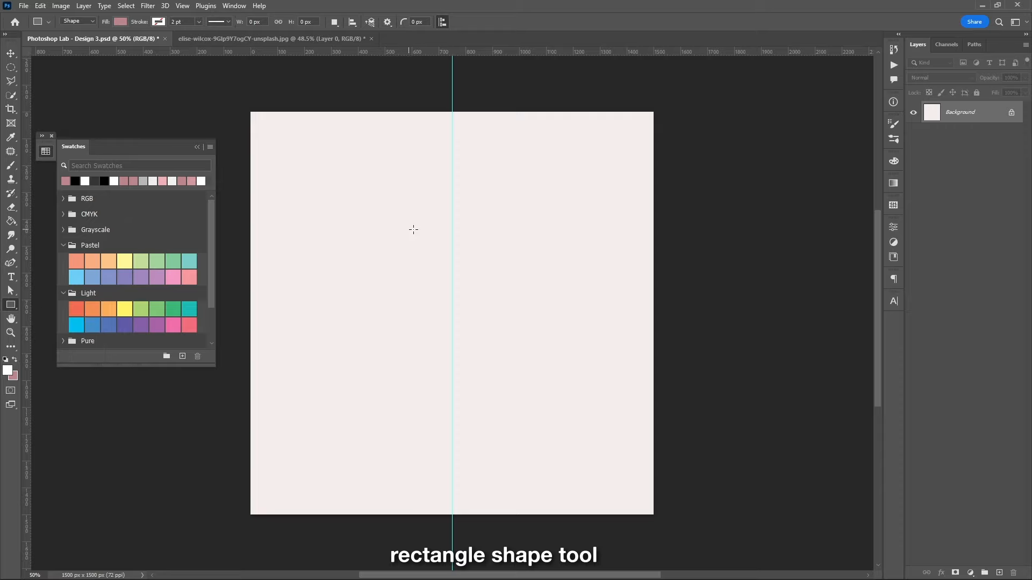
{"action": "left_click_drag", "start_coordinate": [396, 232], "coordinate": [525, 416]}
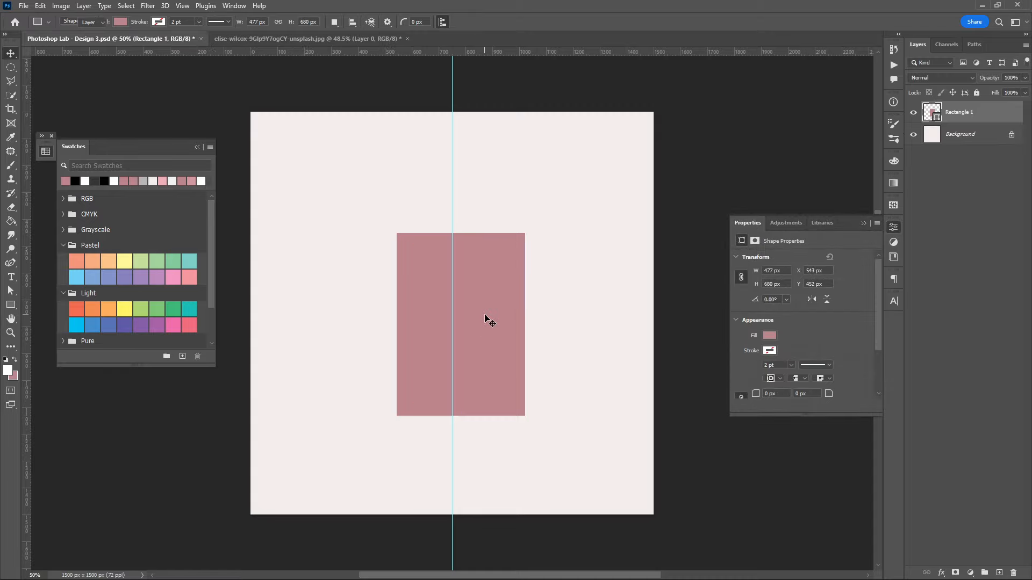
{"action": "mouse_move", "coordinate": [484, 315]}
{"action": "left_mouse_down"}
{"action": "mouse_move", "coordinate": [470, 317]}
{"action": "mouse_move", "coordinate": [478, 318]}
{"action": "left_mouse_up"}
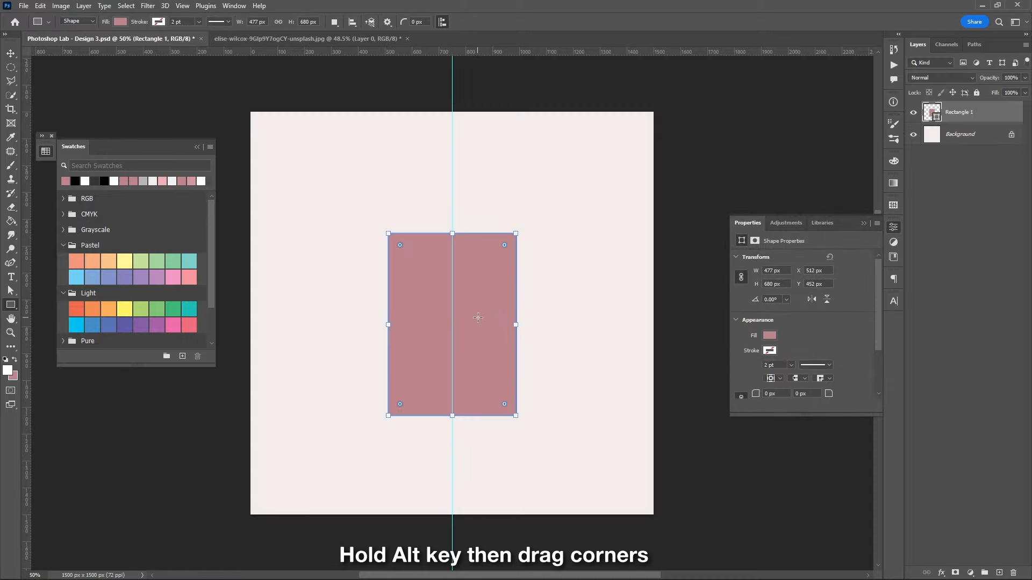
Round only the rectangle's two top corners fully so it forms an arch, leaving the bottom corners square
{"action": "left_click_drag", "start_coordinate": [409, 257], "coordinate": [445, 297]}
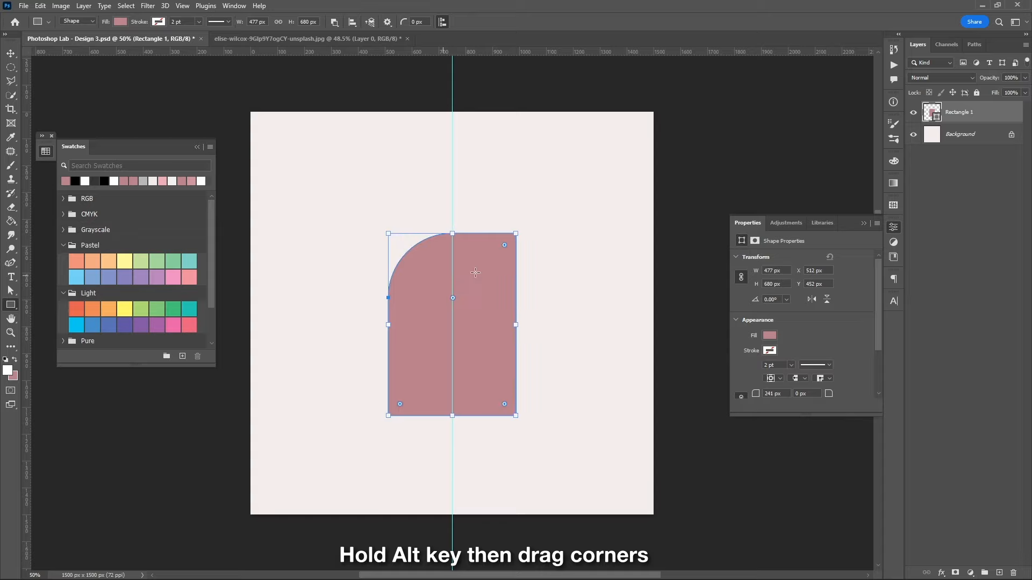
{"action": "left_click_drag", "start_coordinate": [506, 247], "coordinate": [485, 281]}
{"action": "key", "text": "v"}
{"action": "left_click", "coordinate": [863, 222]}
Copy the cut-out woman from the elise-wilcox image into Design 3 and place her centered over the arch
{"action": "left_click", "coordinate": [279, 43]}
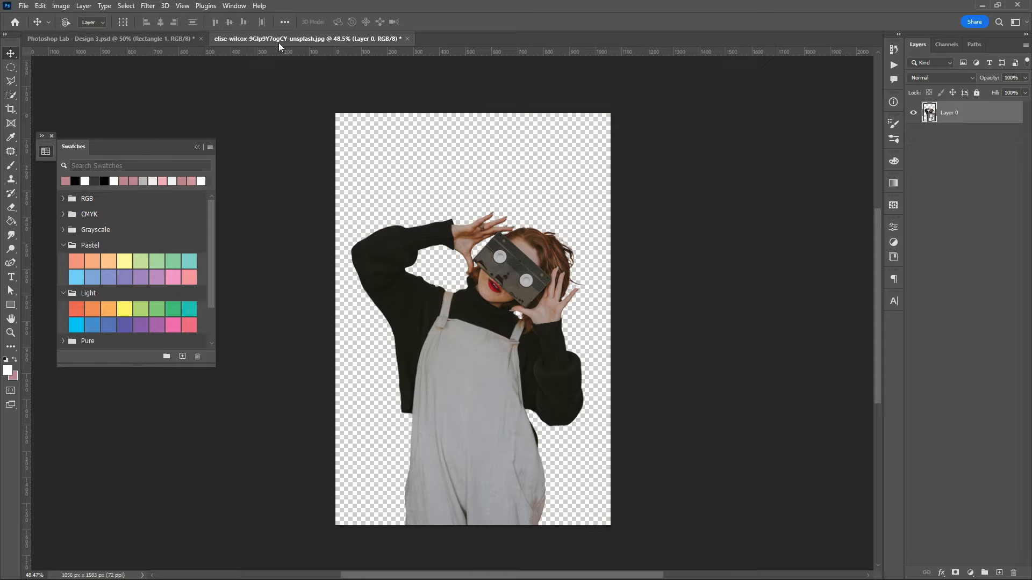
{"action": "left_click_drag", "start_coordinate": [428, 262], "coordinate": [151, 48]}
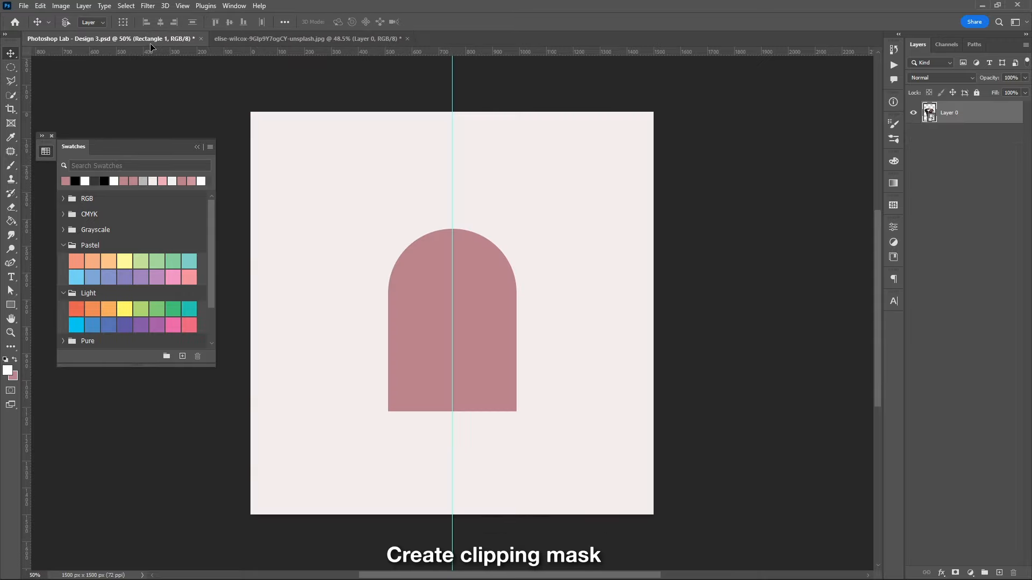
{"action": "key", "text": "Caps_Lock"}
{"action": "left_click_drag", "start_coordinate": [459, 315], "coordinate": [459, 318]}
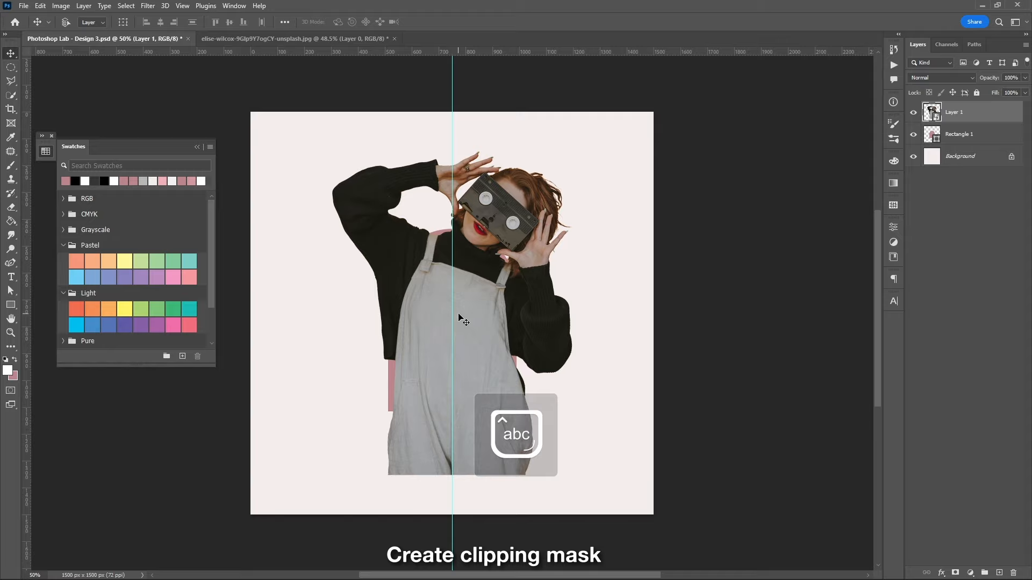
Clip the woman's layer to the arch and scale it down proportionally about its center to about 35%
{"action": "right_click", "coordinate": [995, 121]}
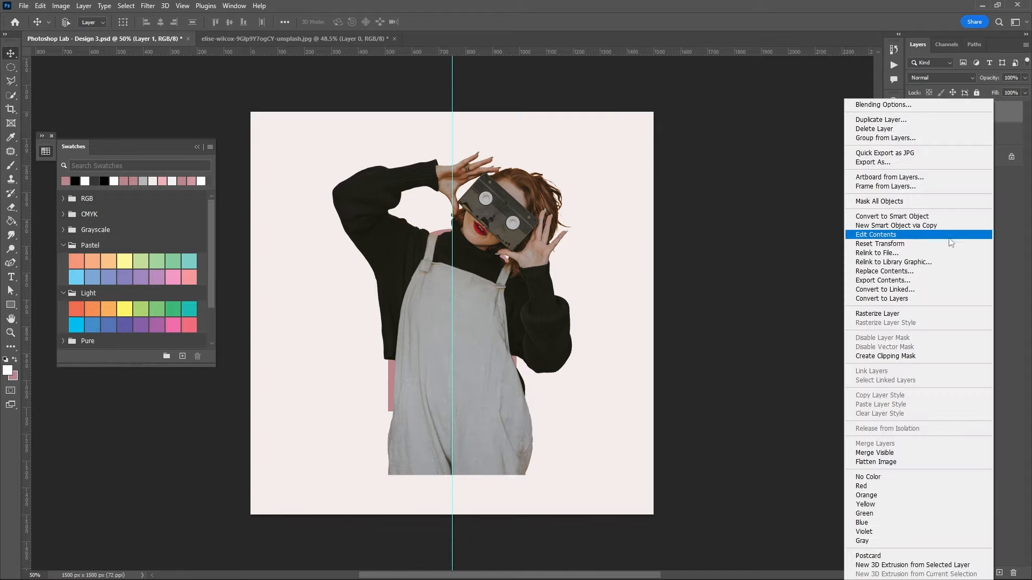
{"action": "left_click", "coordinate": [948, 357]}
{"action": "key", "text": "ctrl+t"}
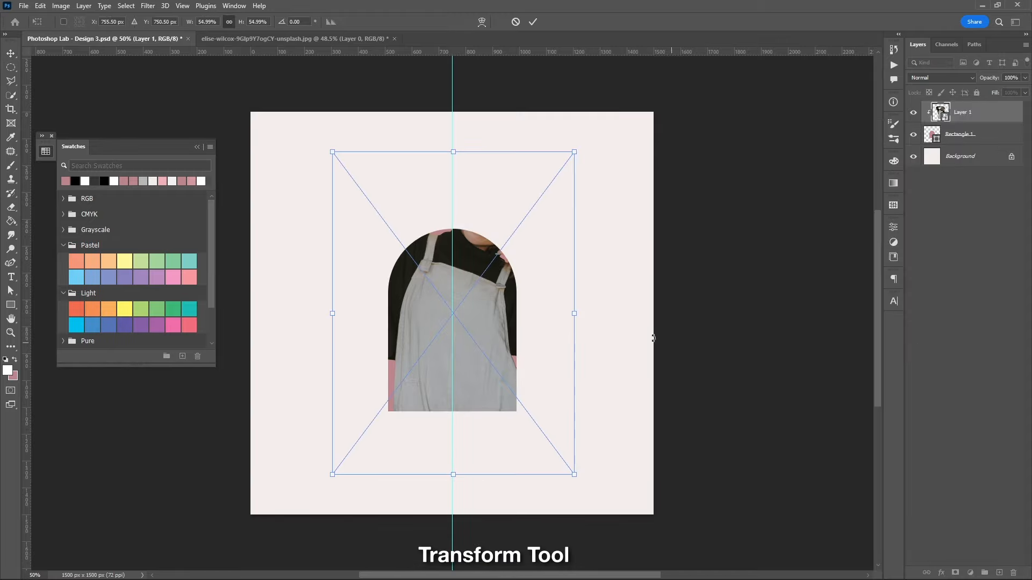
{"action": "left_click_drag", "start_coordinate": [565, 315], "coordinate": [531, 313]}
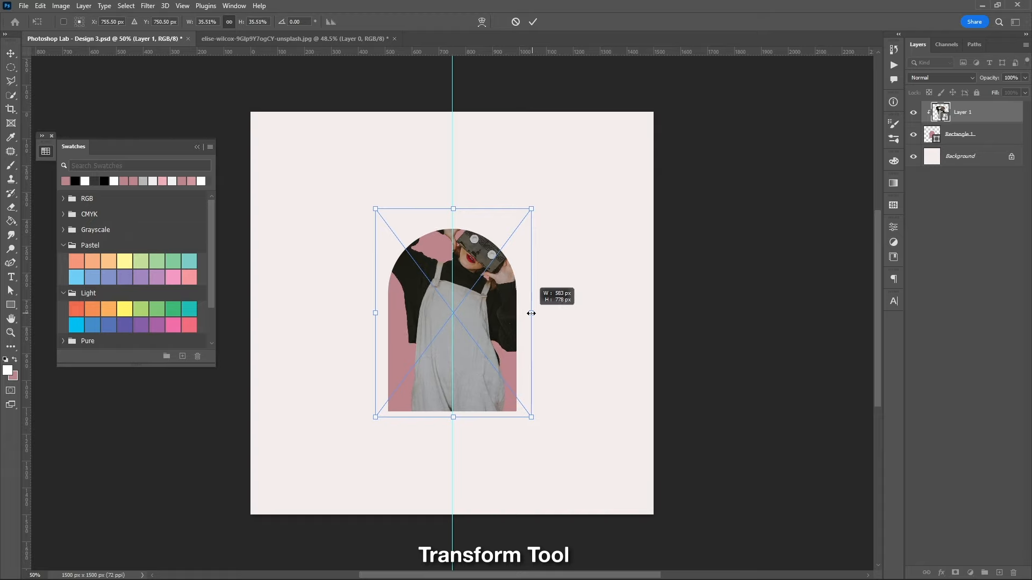
{"action": "key", "text": "Return"}
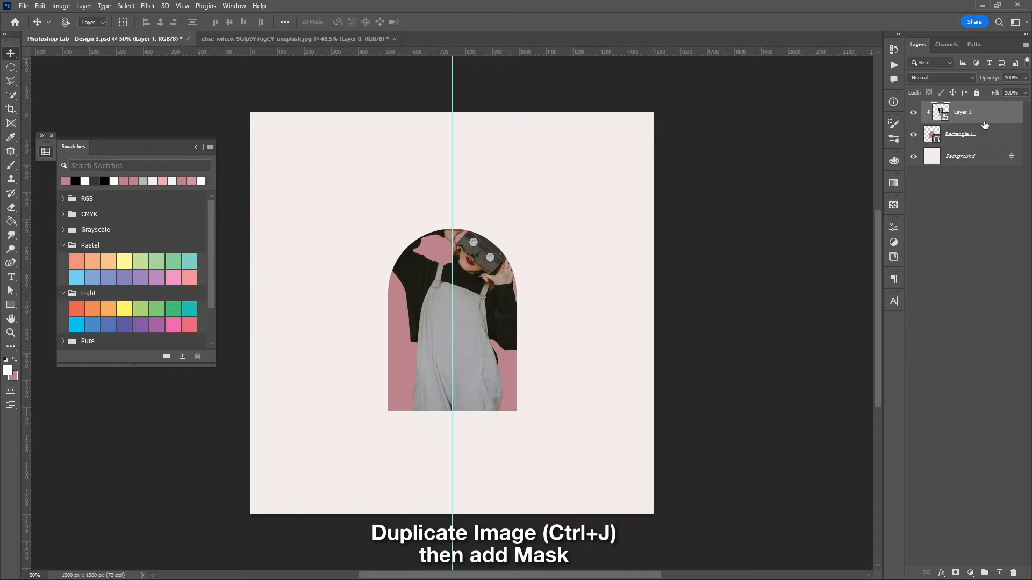
Duplicate the clipped photo as an unclipped layer above it and add a layer mask to the copy
{"action": "key", "text": "ctrl+j"}
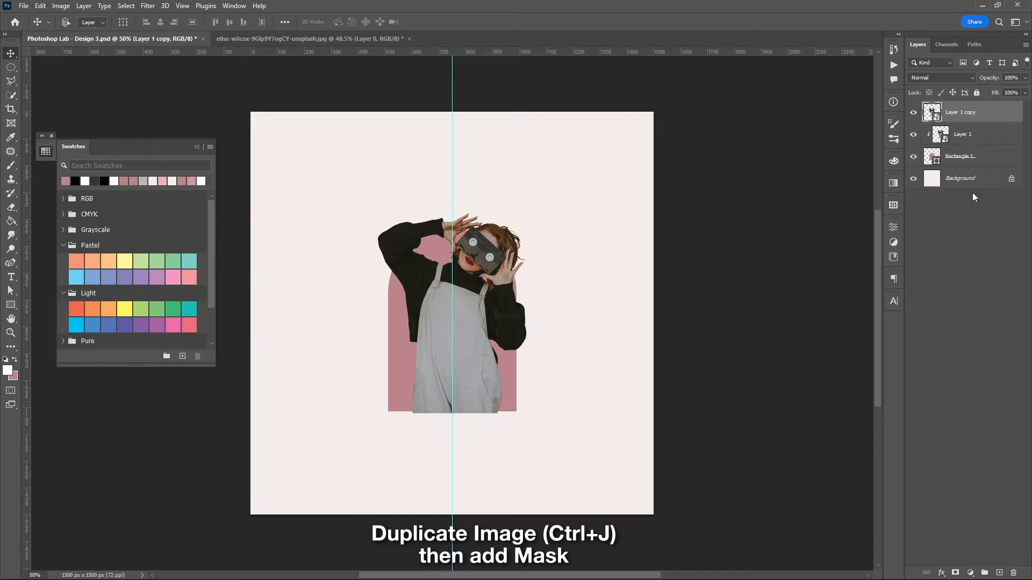
{"action": "left_click", "coordinate": [957, 573]}
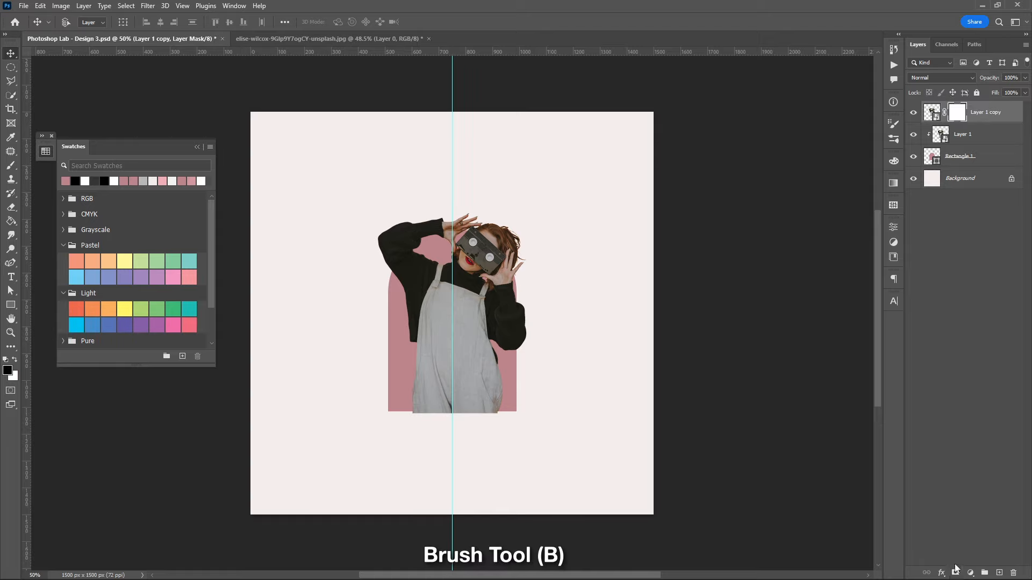
Paint black on the copy's mask to hide the elbow and overalls extending past the arch's right and bottom edges
{"action": "key", "text": "b"}
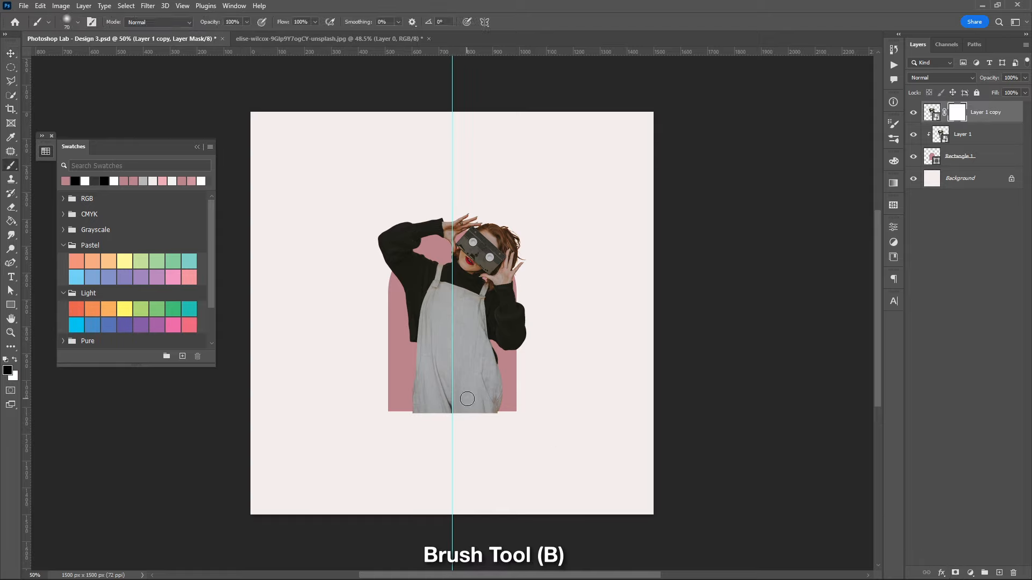
{"action": "right_click", "coordinate": [468, 403]}
{"action": "key", "text": "Return"}
{"action": "mouse_move", "coordinate": [525, 413]}
{"action": "left_mouse_down"}
{"action": "mouse_move", "coordinate": [443, 414]}
{"action": "mouse_move", "coordinate": [512, 405]}
{"action": "left_mouse_up"}
{"action": "left_click_drag", "start_coordinate": [502, 340], "coordinate": [528, 324]}
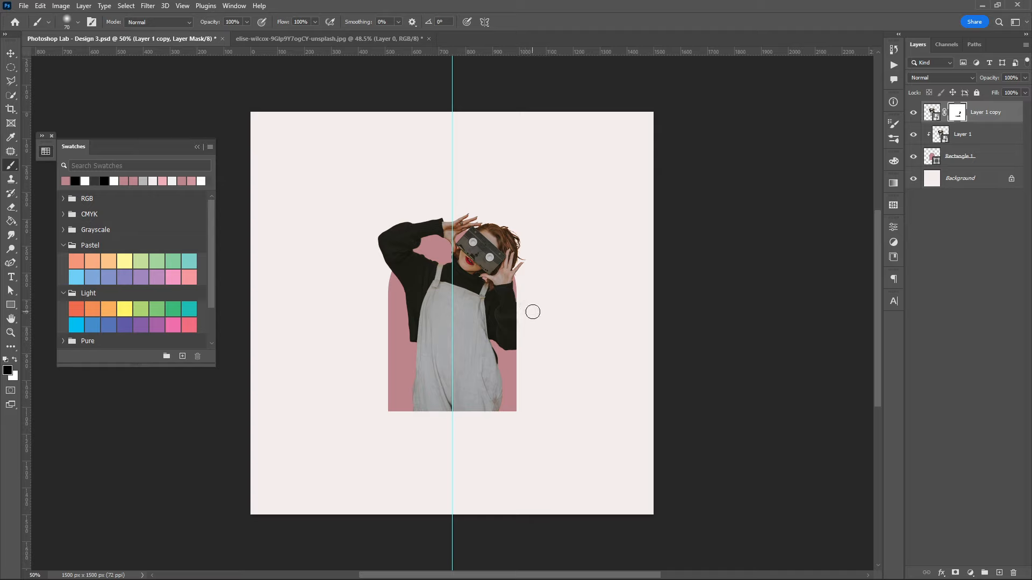
Group the two photo layers with the arch shape, name the group "Frame", and add a layer mask to it
{"action": "key", "text": "v"}
{"action": "left_click", "coordinate": [989, 156], "text": "shift"}
{"action": "key", "text": "ctrl+g"}
{"action": "double_click", "coordinate": [960, 108]}
{"action": "type", "text": "Frame"}
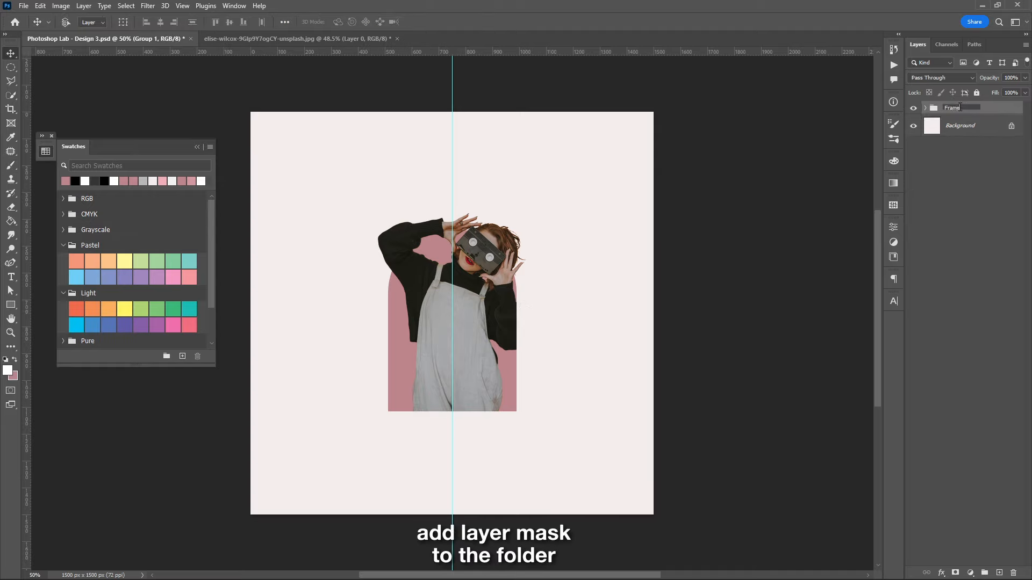
{"action": "key", "text": "Return"}
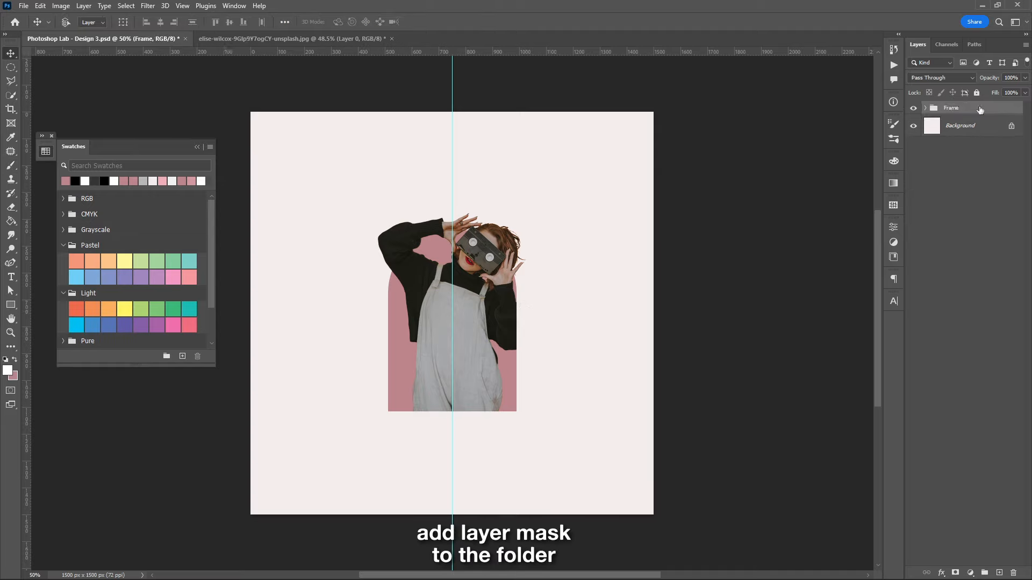
{"action": "left_click", "coordinate": [956, 573]}
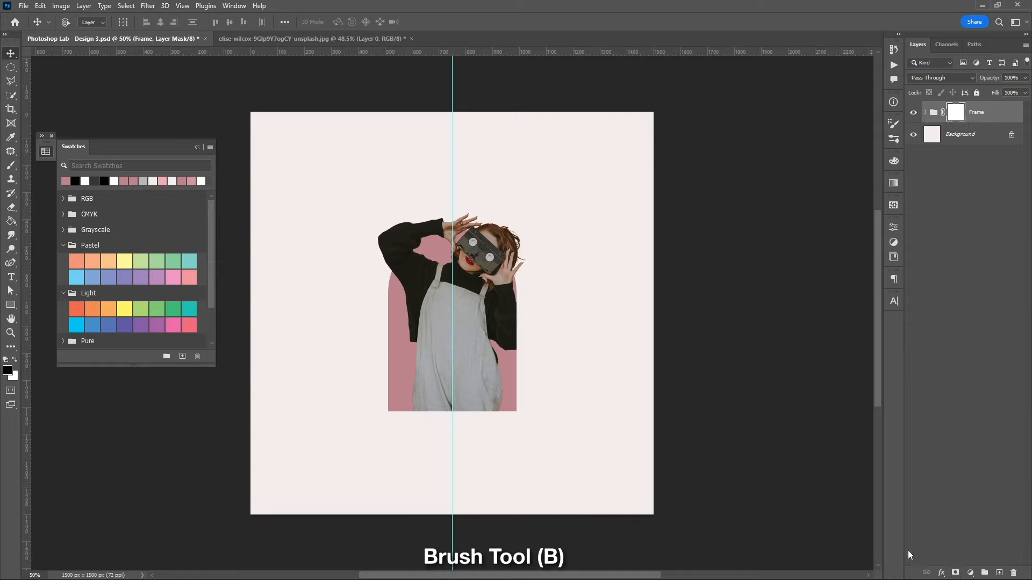
Fade out the bottom of the arch and overalls by painting black on the Frame mask with a soft 400 px brush, and lock the group
{"action": "key", "text": "b"}
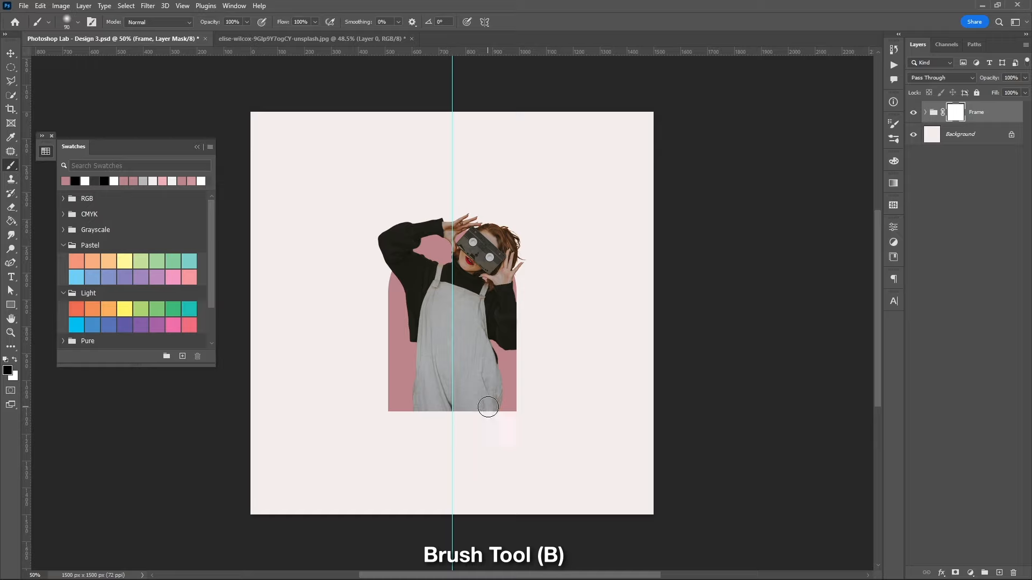
{"action": "key", "text": "bracketright"}
{"action": "key", "text": "bracketright"}
{"action": "key", "text": "bracketright"}
{"action": "key", "text": "bracketright"}
{"action": "key", "text": "bracketright"}
{"action": "key", "text": "bracketright"}
{"action": "right_click", "coordinate": [467, 426]}
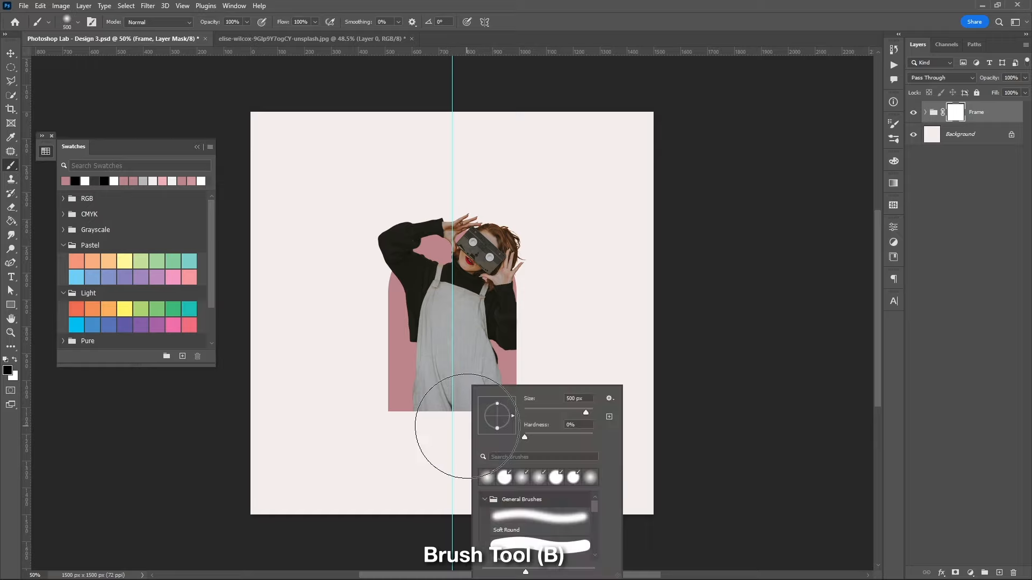
{"action": "left_click", "coordinate": [394, 433]}
{"action": "key", "text": "bracketleft"}
{"action": "mouse_move", "coordinate": [391, 437]}
{"action": "left_mouse_down"}
{"action": "mouse_move", "coordinate": [513, 432]}
{"action": "mouse_move", "coordinate": [429, 436]}
{"action": "mouse_move", "coordinate": [473, 437]}
{"action": "left_mouse_up"}
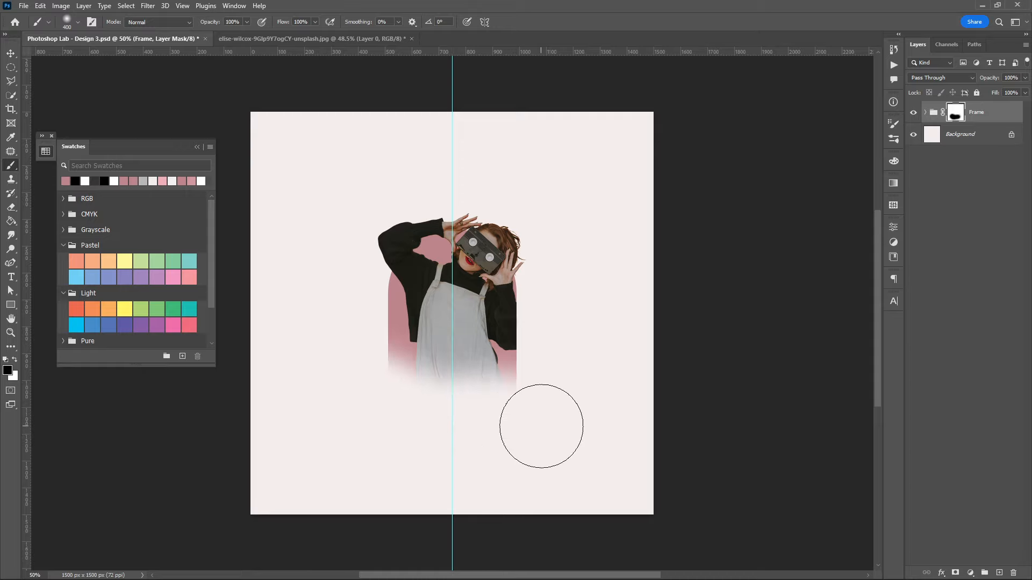
{"action": "key", "text": "v"}
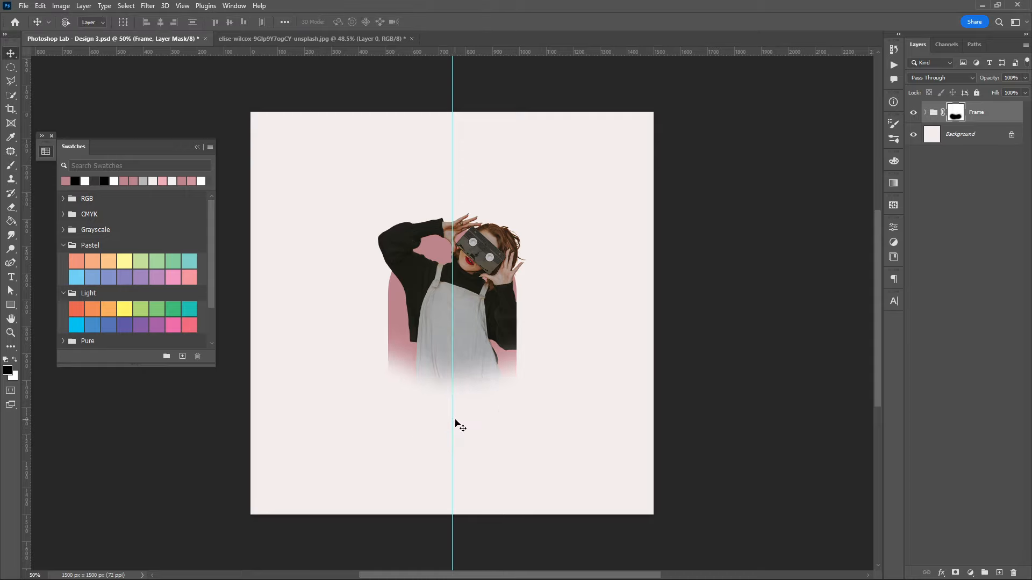
{"action": "left_click", "coordinate": [976, 93]}
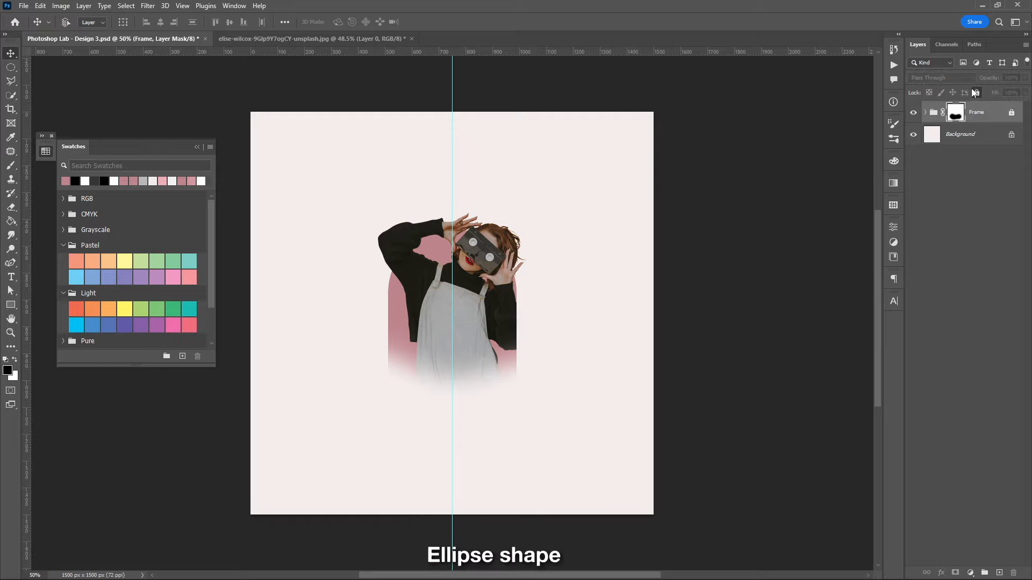
Draw a flat ellipse about 793 by 186 px across the woman's head and shoulders, with no fill and a 2 pt dotted pink stroke
{"action": "left_click", "coordinate": [12, 305]}
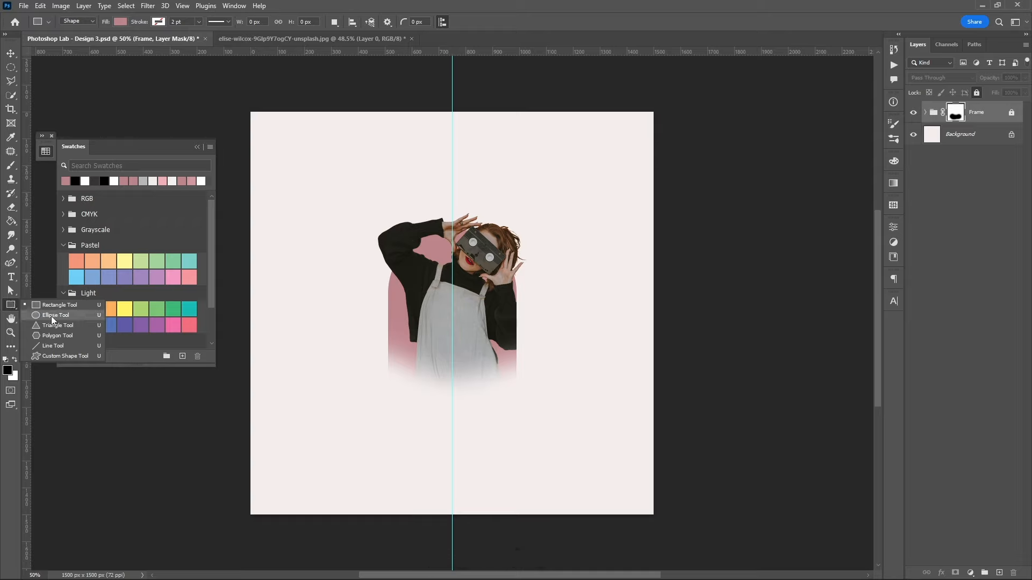
{"action": "left_click", "coordinate": [52, 316]}
{"action": "left_click", "coordinate": [120, 21]}
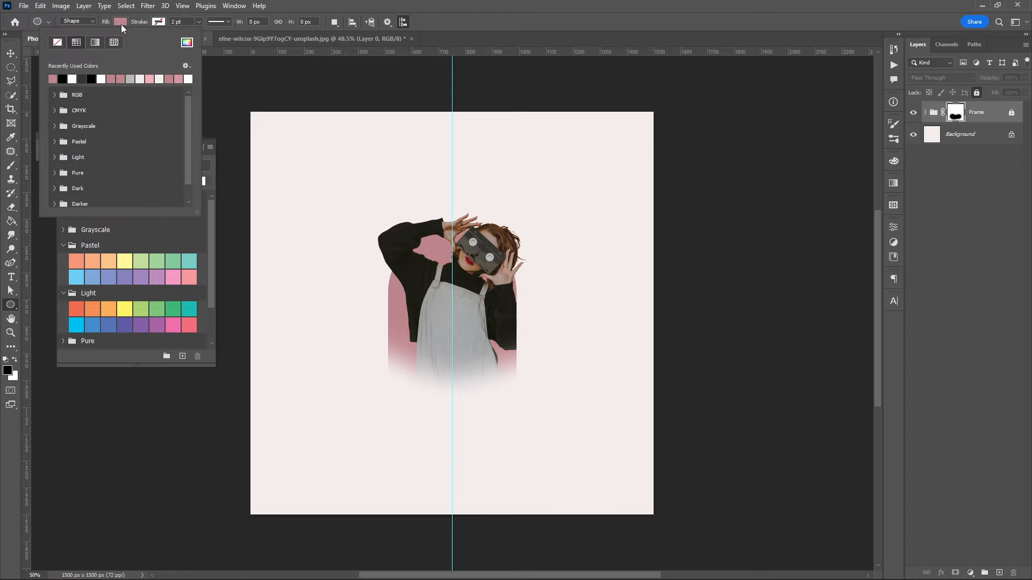
{"action": "left_click", "coordinate": [53, 44]}
{"action": "left_click", "coordinate": [160, 22]}
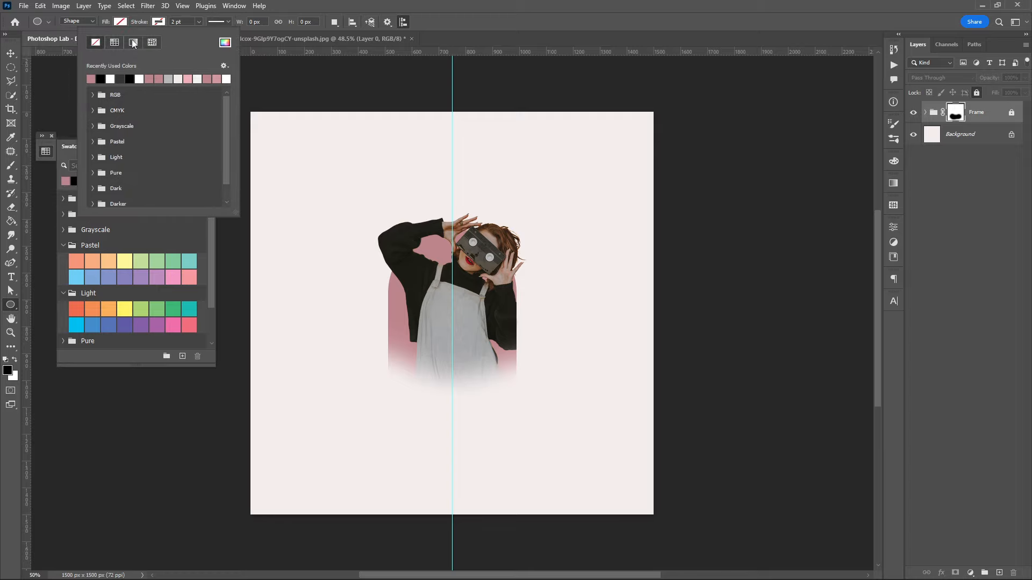
{"action": "left_click", "coordinate": [93, 79]}
{"action": "left_click", "coordinate": [226, 22]}
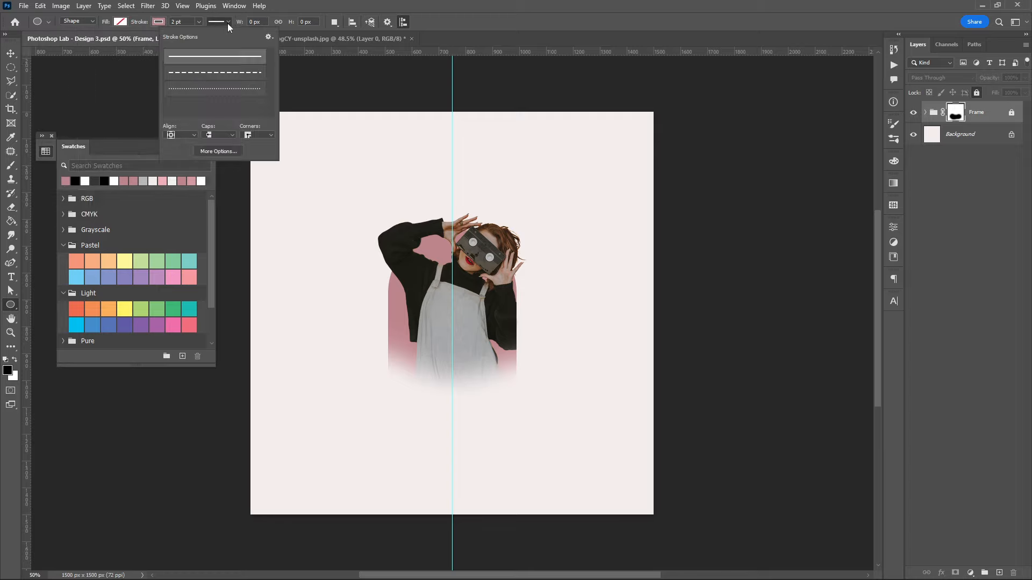
{"action": "left_click", "coordinate": [226, 88]}
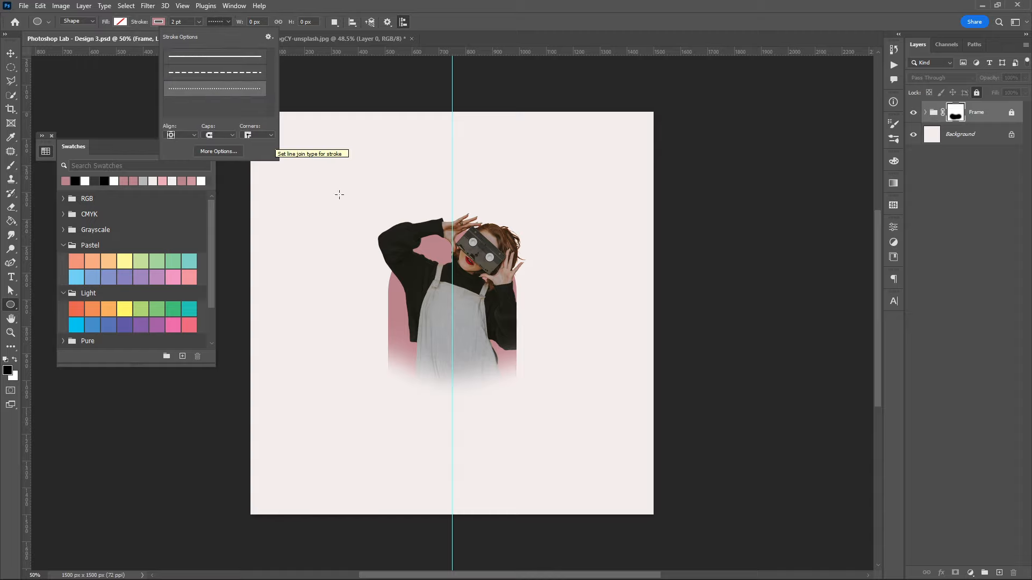
{"action": "left_click", "coordinate": [557, 244]}
{"action": "mouse_move", "coordinate": [559, 244]}
{"action": "left_mouse_down"}
{"action": "mouse_move", "coordinate": [346, 331]}
{"action": "mouse_move", "coordinate": [346, 294]}
{"action": "left_mouse_up"}
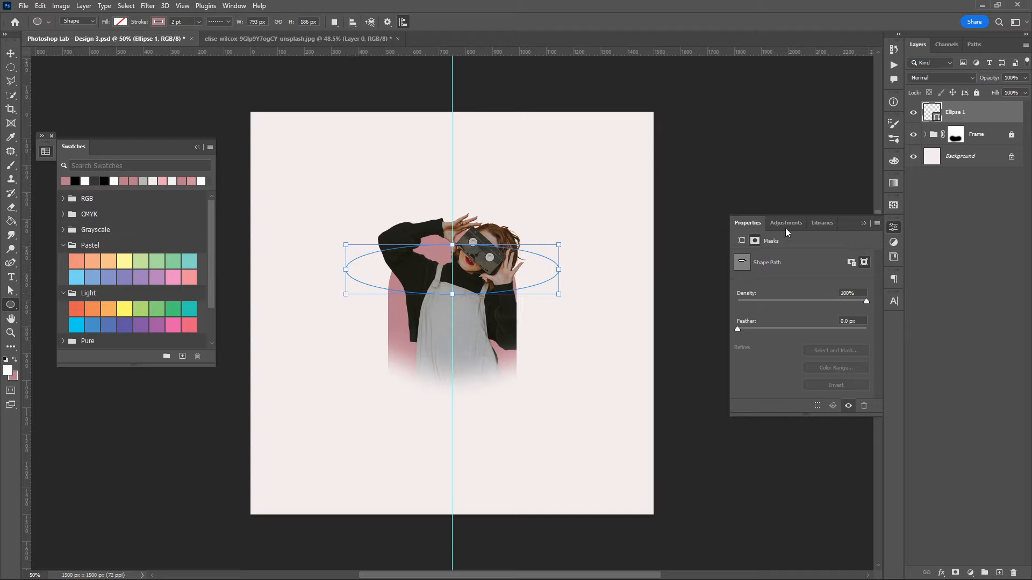
{"action": "left_click", "coordinate": [863, 222]}
{"action": "key", "text": "v"}
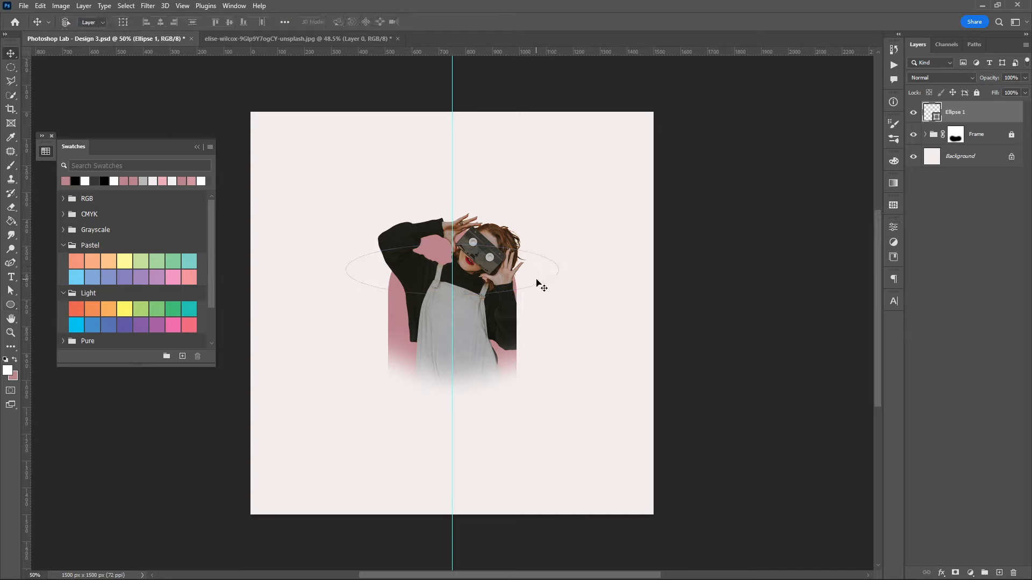
Rotate the dotted ellipse counterclockwise to about -19 degrees
{"action": "key", "text": "ctrl+t"}
{"action": "left_click_drag", "start_coordinate": [595, 270], "coordinate": [587, 221]}
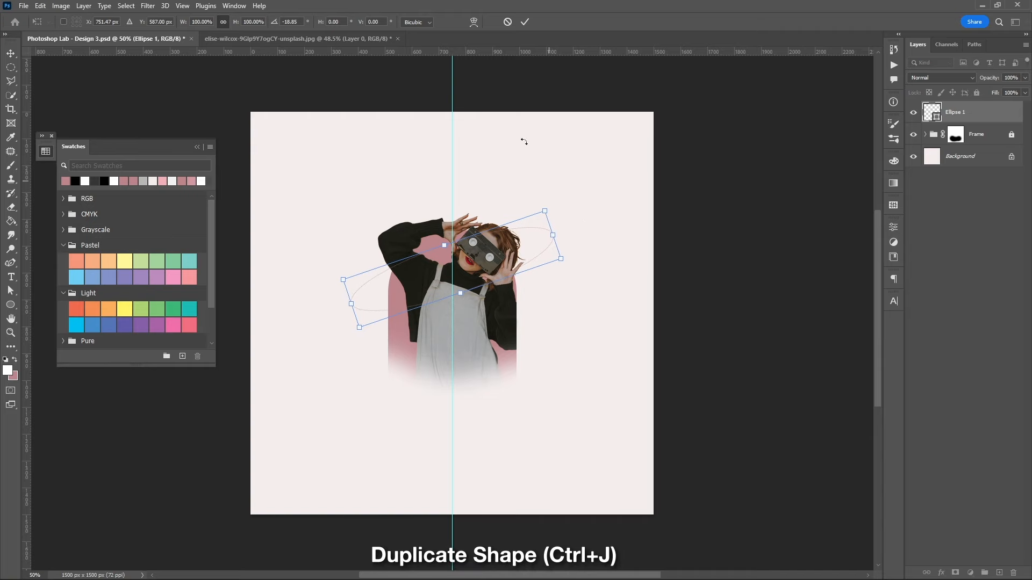
{"action": "left_click", "coordinate": [524, 22]}
Duplicate the dotted ellipse and rotate the copy slightly clockwise so the two orbits cross
{"action": "scroll", "coordinate": [513, 290], "scroll_direction": "up", "scroll_amount": 3}
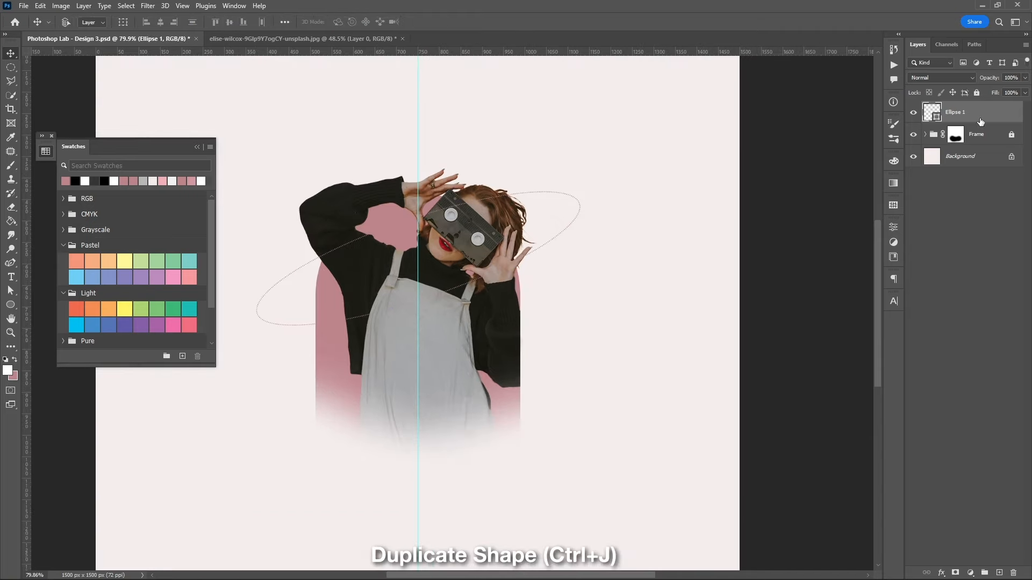
{"action": "key", "text": "ctrl+j"}
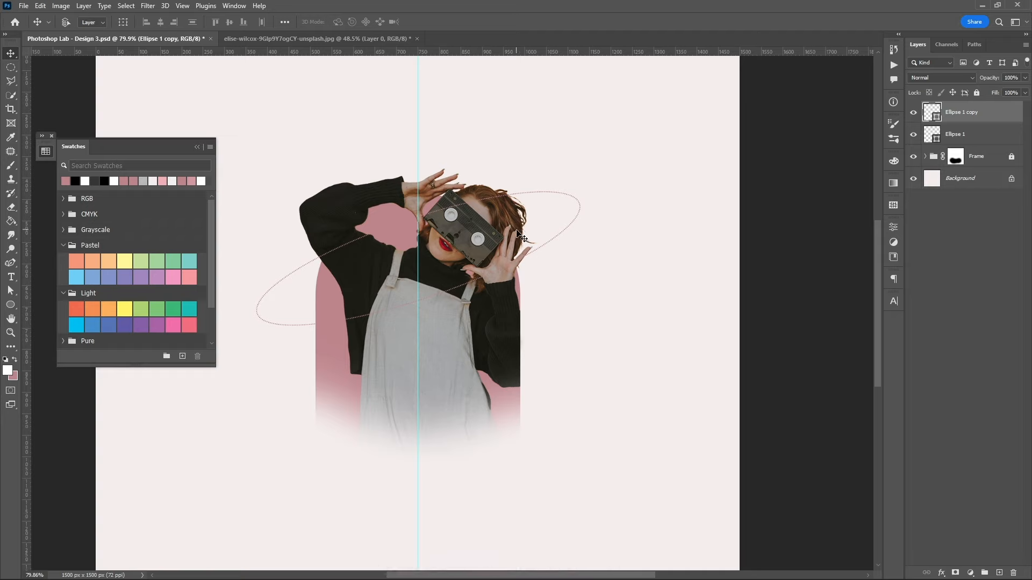
{"action": "key", "text": "ctrl+t"}
{"action": "left_click_drag", "start_coordinate": [629, 237], "coordinate": [621, 290]}
{"action": "key", "text": "Return"}
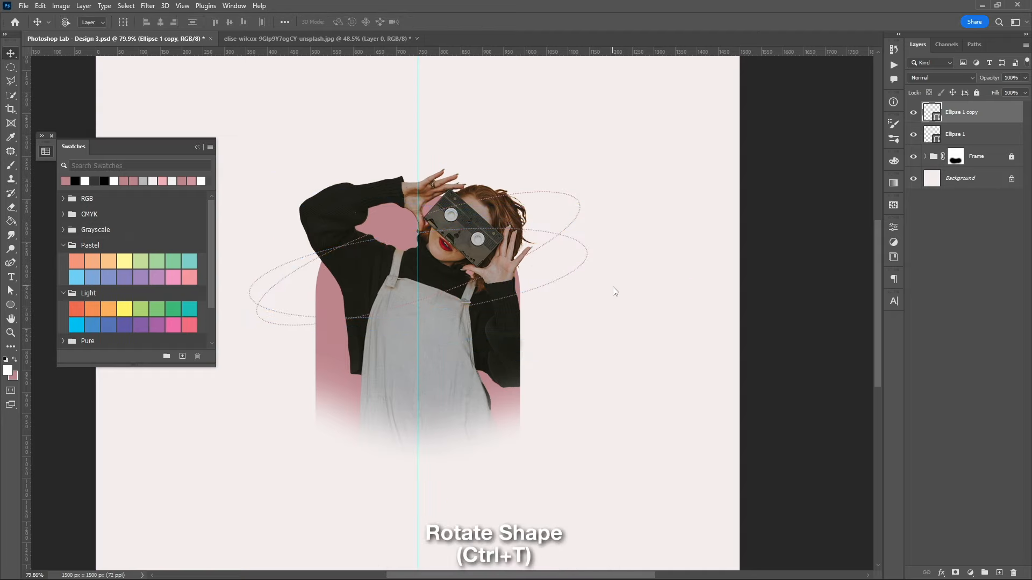
Group the two dotted ellipses and add a layer mask to the group
{"action": "left_click", "coordinate": [982, 140], "text": "shift"}
{"action": "key", "text": "ctrl+g"}
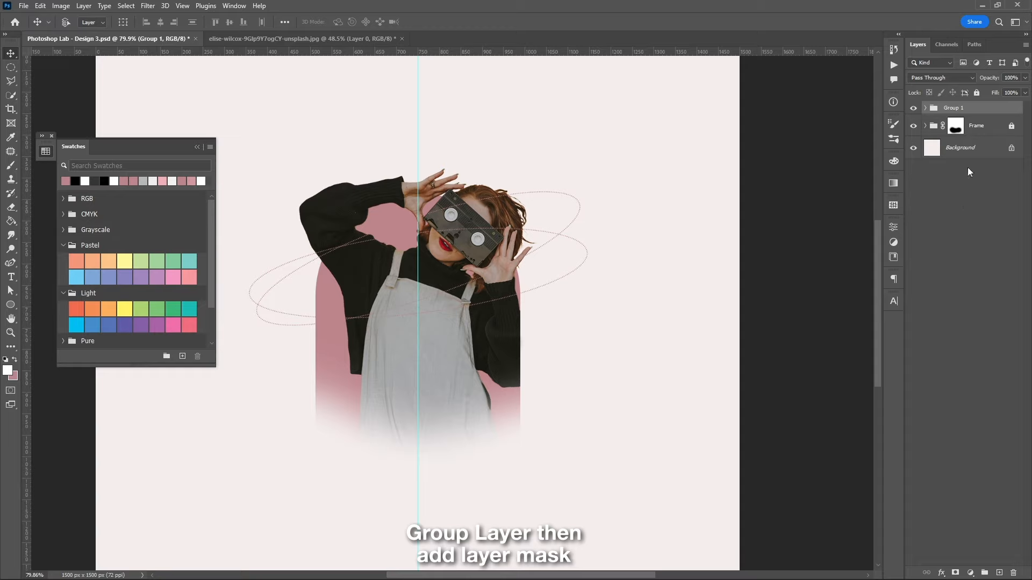
{"action": "left_click", "coordinate": [955, 573]}
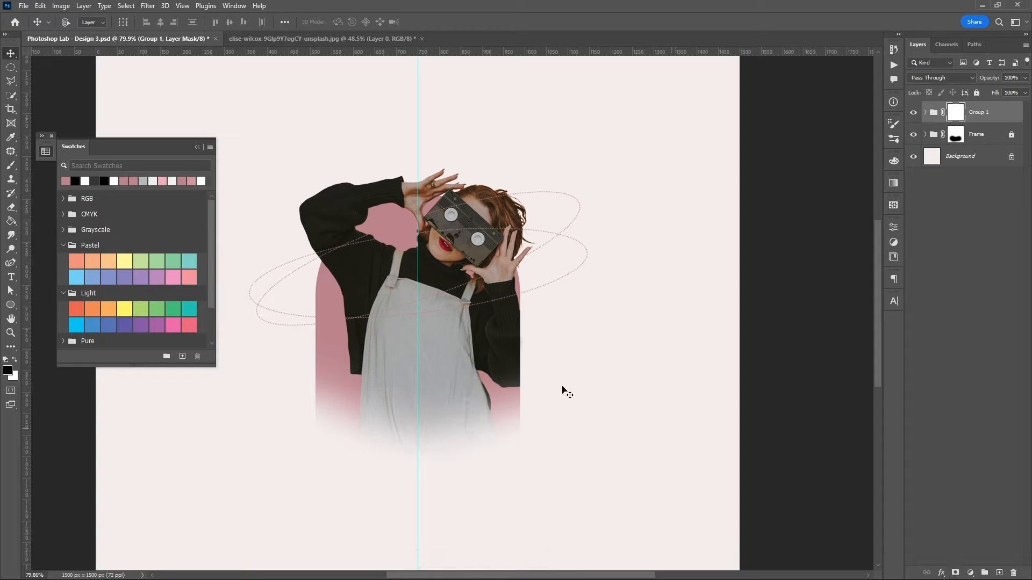
Paint black with a small soft brush on the ellipse group's mask to hide the dotted lines over the raised sleeve, hair, face and cassette
{"action": "left_click", "coordinate": [197, 146]}
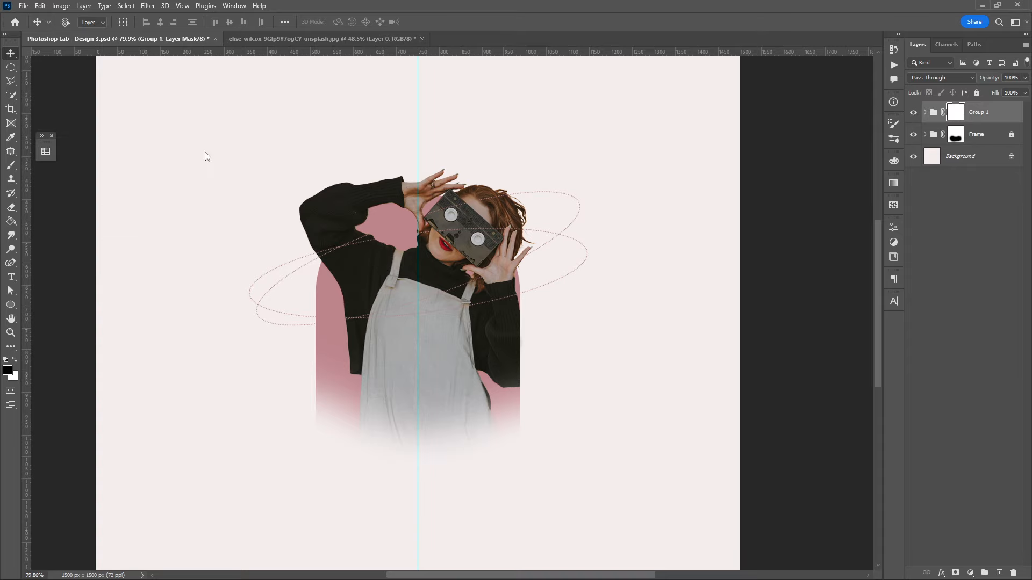
{"action": "scroll", "coordinate": [391, 258], "scroll_direction": "up", "scroll_amount": 8}
{"action": "left_click_drag", "start_coordinate": [350, 231], "coordinate": [381, 291]}
{"action": "key", "text": "b"}
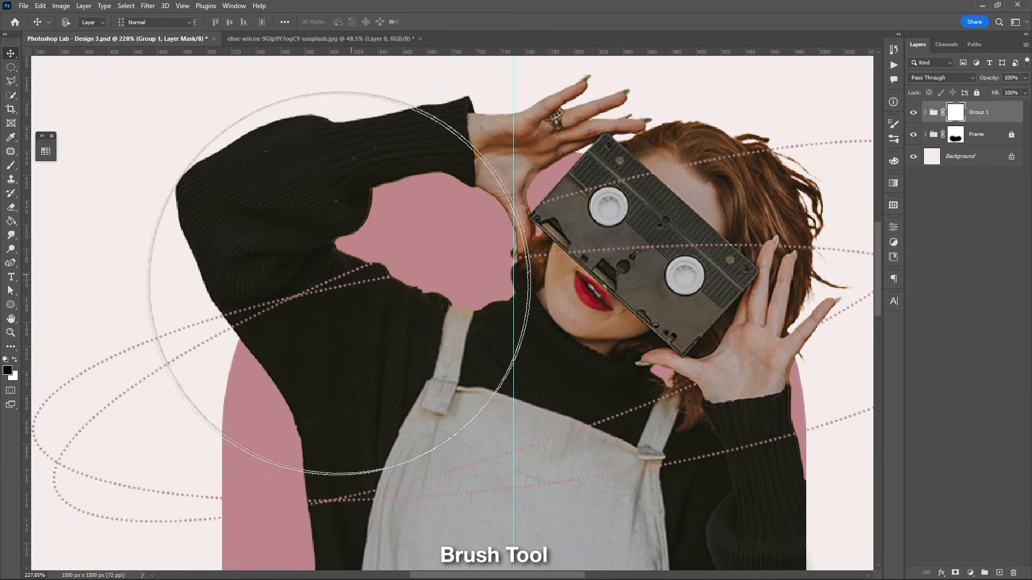
{"action": "key", "text": "bracketleft"}
{"action": "key", "text": "bracketleft"}
{"action": "key", "text": "bracketleft"}
{"action": "key", "text": "bracketleft"}
{"action": "key", "text": "bracketleft"}
{"action": "key", "text": "bracketleft"}
{"action": "key", "text": "bracketleft"}
{"action": "key", "text": "bracketleft"}
{"action": "key", "text": "bracketleft"}
{"action": "key", "text": "bracketleft"}
{"action": "key", "text": "bracketleft"}
{"action": "key", "text": "bracketleft"}
{"action": "key", "text": "bracketleft"}
{"action": "key", "text": "bracketleft"}
{"action": "key", "text": "bracketleft"}
{"action": "key", "text": "bracketleft"}
{"action": "key", "text": "bracketleft"}
{"action": "key", "text": "bracketleft"}
{"action": "key", "text": "bracketleft"}
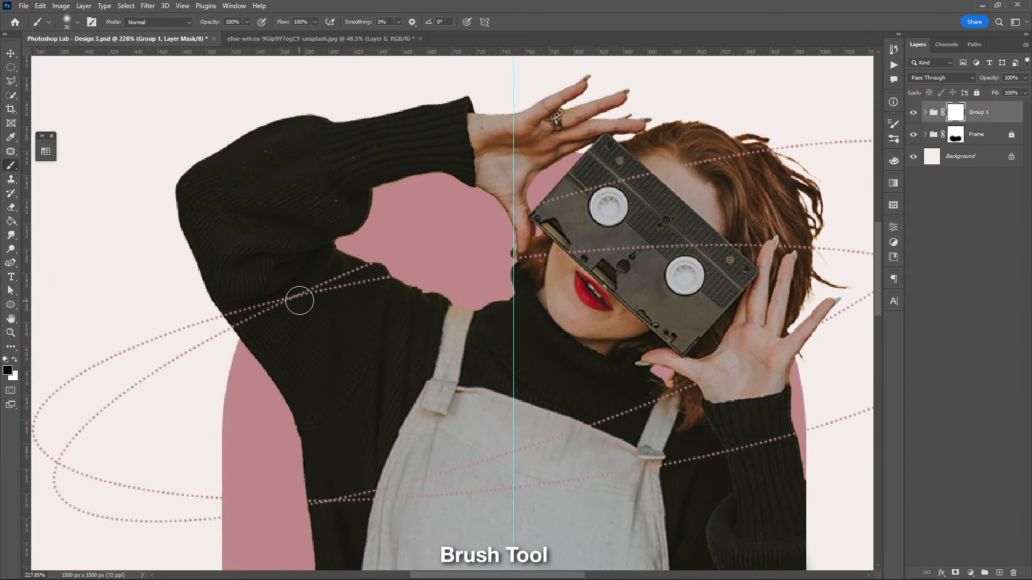
{"action": "mouse_move", "coordinate": [290, 296]}
{"action": "left_mouse_down"}
{"action": "mouse_move", "coordinate": [237, 305]}
{"action": "mouse_move", "coordinate": [242, 324]}
{"action": "mouse_move", "coordinate": [262, 324]}
{"action": "mouse_move", "coordinate": [292, 300]}
{"action": "left_mouse_up"}
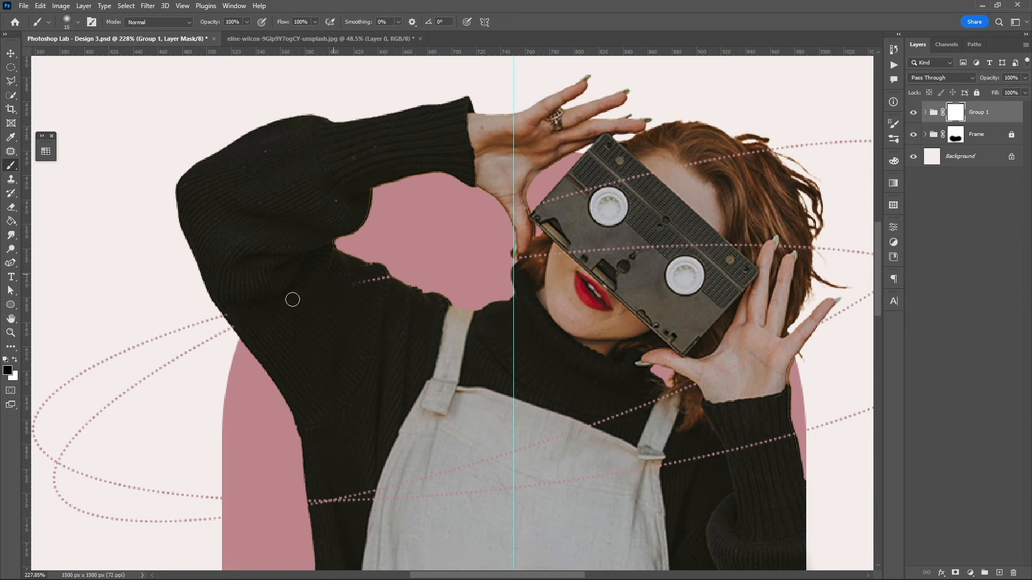
{"action": "left_click_drag", "start_coordinate": [539, 203], "coordinate": [763, 154]}
{"action": "mouse_move", "coordinate": [590, 240]}
{"action": "left_mouse_down"}
{"action": "mouse_move", "coordinate": [804, 248]}
{"action": "mouse_move", "coordinate": [552, 245]}
{"action": "mouse_move", "coordinate": [629, 257]}
{"action": "left_mouse_up"}
{"action": "scroll", "coordinate": [628, 257], "scroll_direction": "right", "scroll_amount": 3}
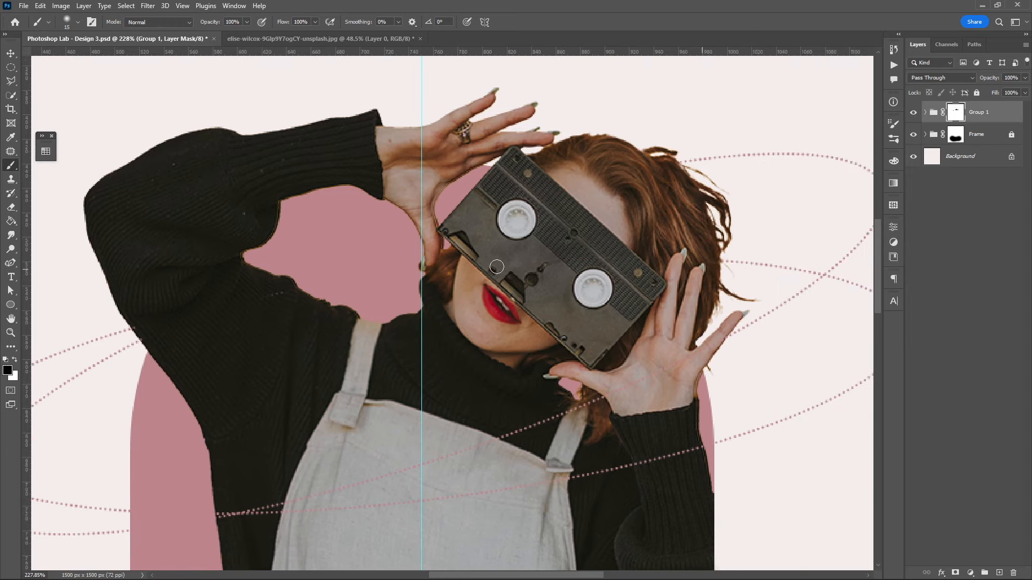
{"action": "scroll", "coordinate": [266, 297], "scroll_direction": "down", "scroll_amount": 5}
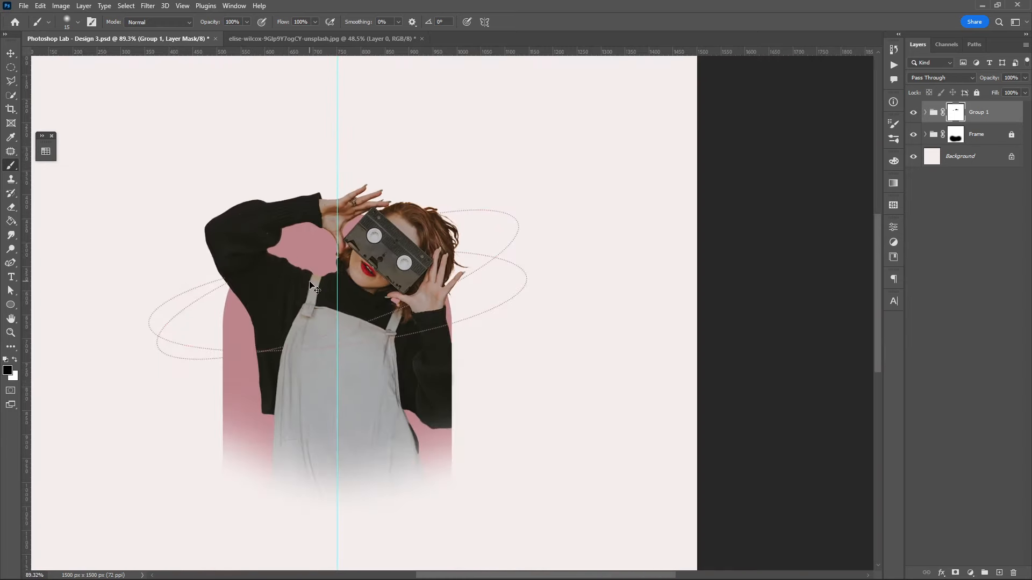
Make a circular selection about 16 px wide on the lower orbit beside the woman's raised hand and fill it with solid color bd858c
{"action": "key", "text": "v"}
{"action": "left_click_drag", "start_coordinate": [306, 270], "coordinate": [401, 261]}
{"action": "left_click", "coordinate": [11, 67]}
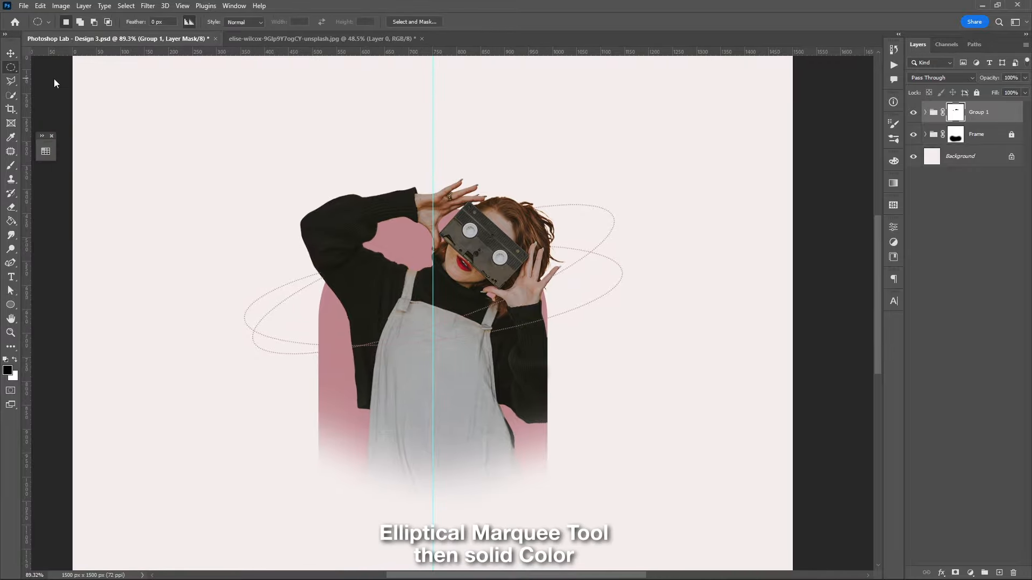
{"action": "scroll", "coordinate": [502, 362], "scroll_direction": "up", "scroll_amount": 2}
{"action": "left_click_drag", "start_coordinate": [592, 303], "coordinate": [601, 310]}
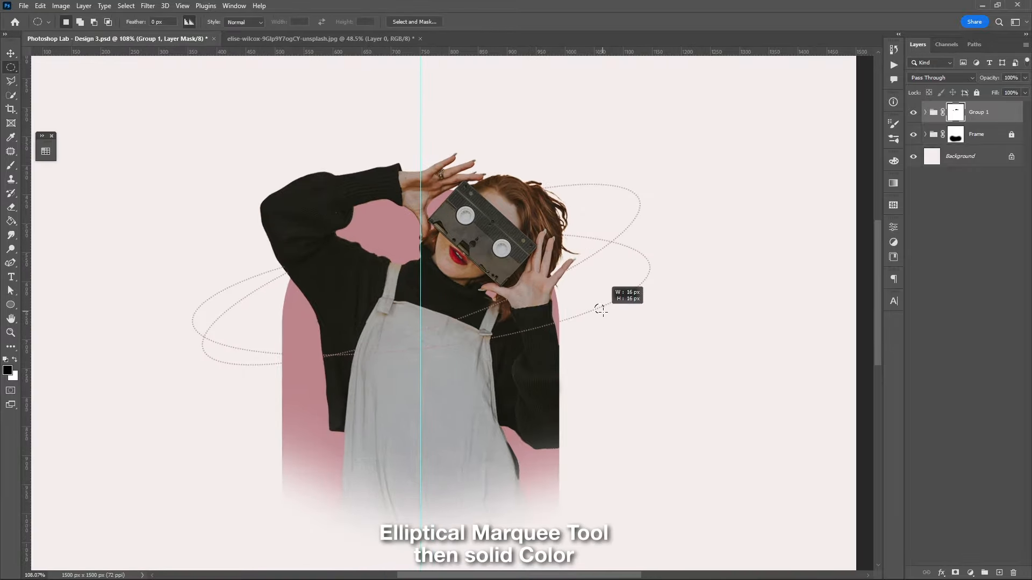
{"action": "left_click", "coordinate": [970, 572]}
{"action": "left_click", "coordinate": [970, 381]}
{"action": "key", "text": "ctrl+v"}
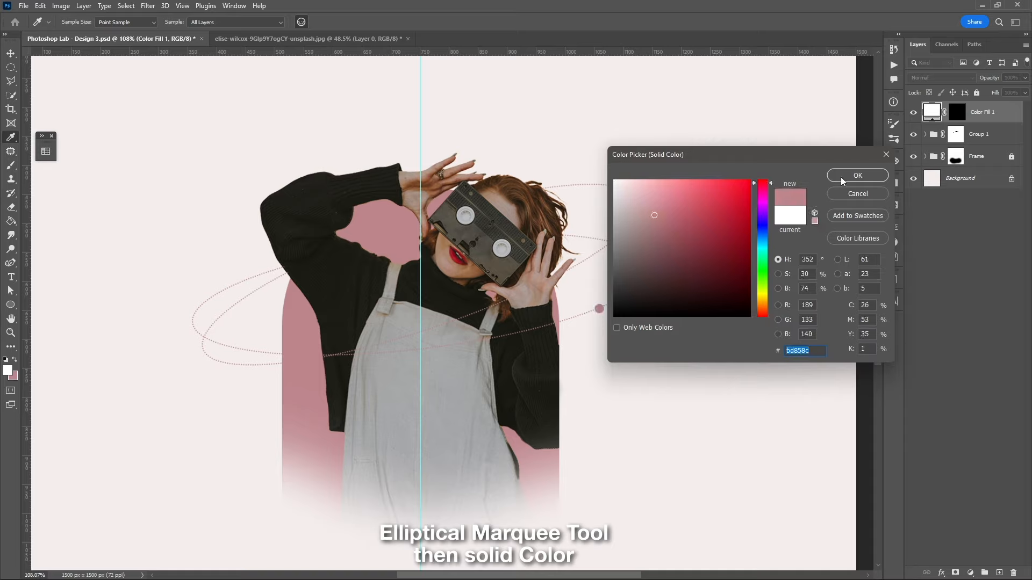
{"action": "left_click", "coordinate": [843, 179]}
Select a larger circle at the lower left end of the orbits and fill it with the same solid pink
{"action": "left_click_drag", "start_coordinate": [207, 347], "coordinate": [242, 382]}
{"action": "left_click", "coordinate": [971, 572]}
{"action": "left_click", "coordinate": [970, 381]}
{"action": "left_click", "coordinate": [857, 173]}
{"action": "key", "text": "v"}
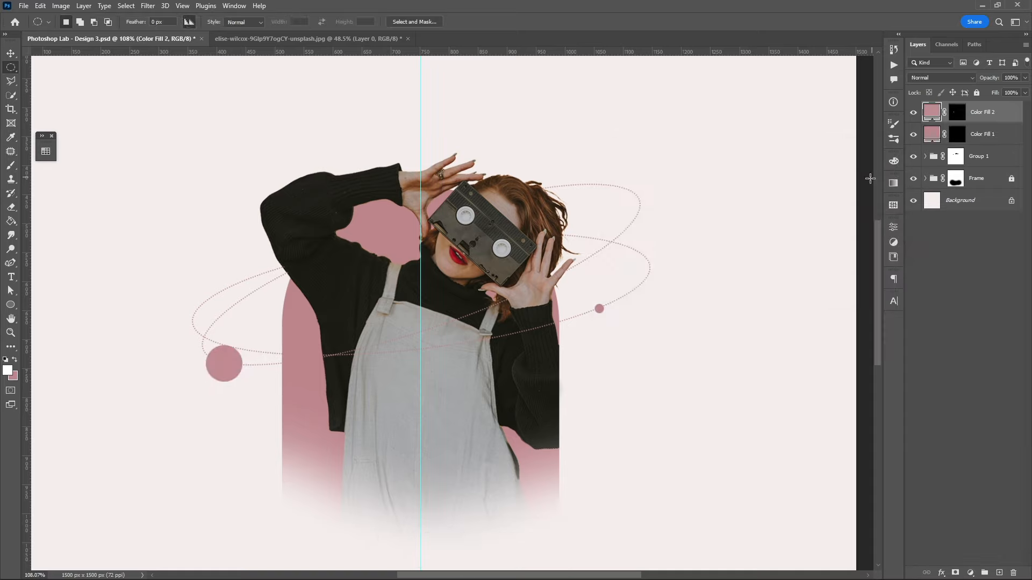
Duplicate the small dot onto the orbit's upper left curve and the large circle onto the orbit's upper right end
{"action": "left_click", "coordinate": [599, 311]}
{"action": "left_click_drag", "start_coordinate": [600, 310], "coordinate": [222, 295]}
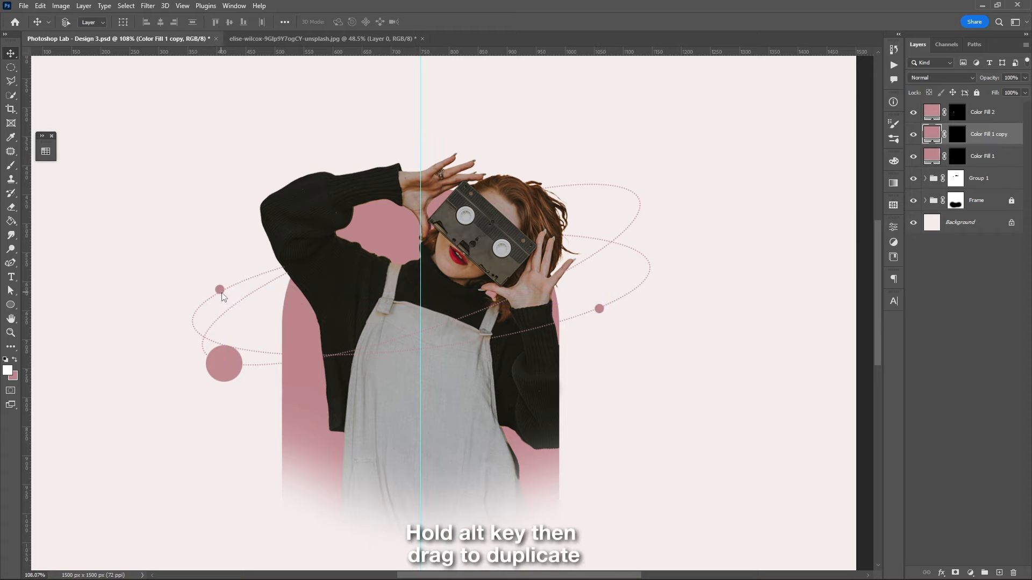
{"action": "left_click", "coordinate": [225, 372]}
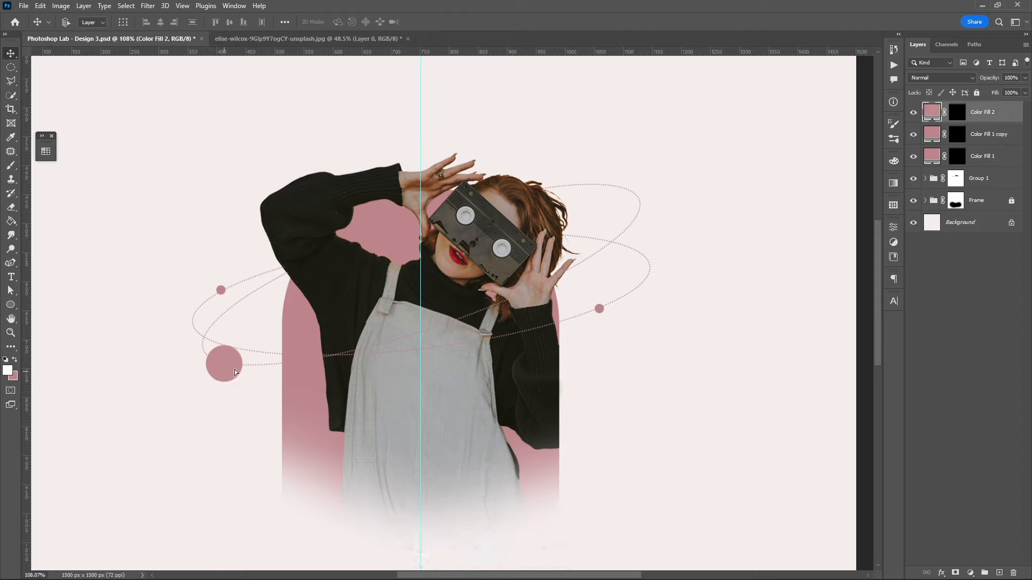
{"action": "left_click_drag", "start_coordinate": [235, 372], "coordinate": [641, 207]}
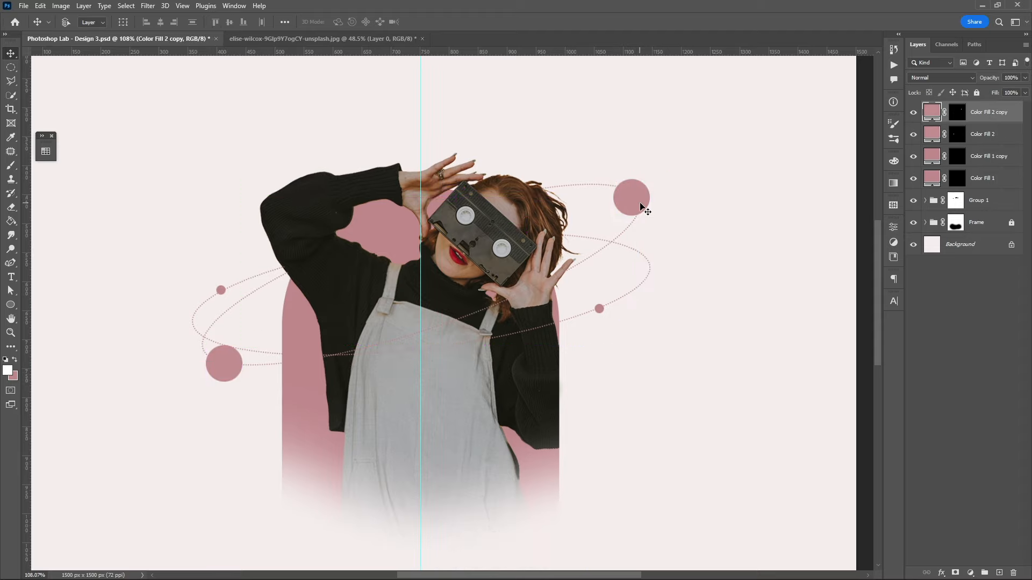
{"action": "key", "text": "ctrl+0"}
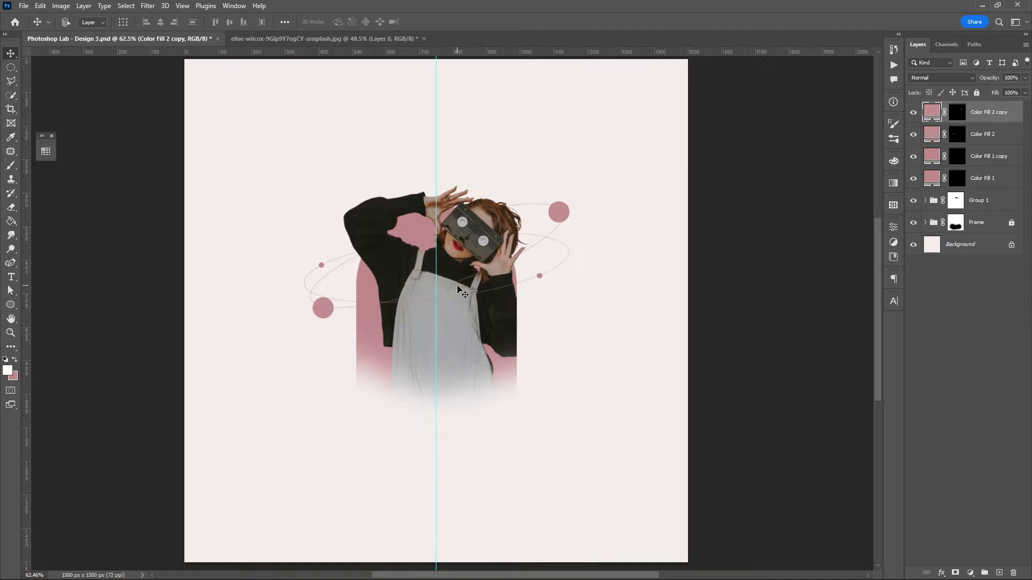
Group the pink dot layers with the orbit group as "Ellipses" and lock the new group completely
{"action": "left_click", "coordinate": [1003, 204], "text": "shift"}
{"action": "key", "text": "ctrl+g"}
{"action": "double_click", "coordinate": [960, 108]}
{"action": "key", "text": "Return"}
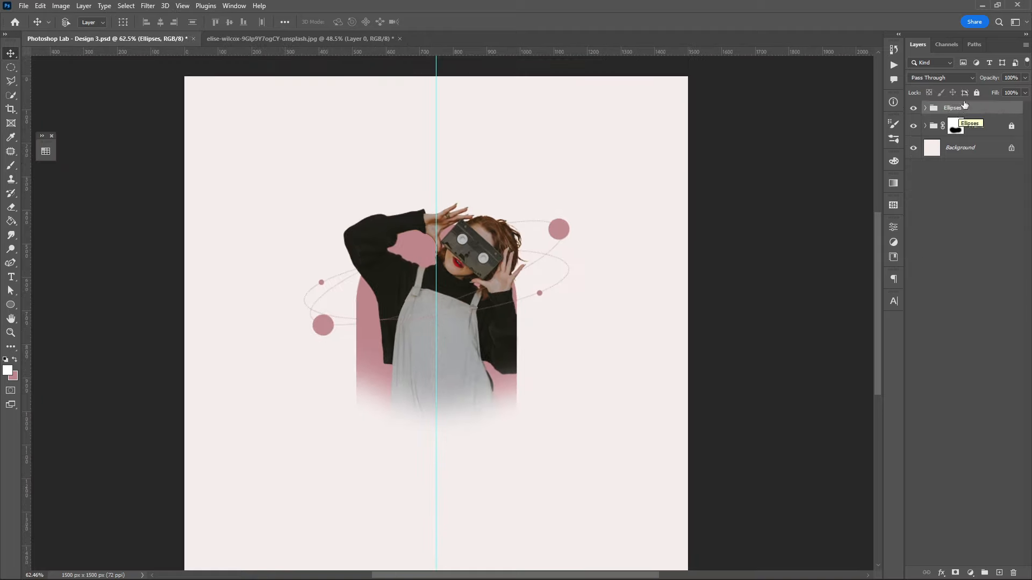
{"action": "left_click", "coordinate": [977, 92]}
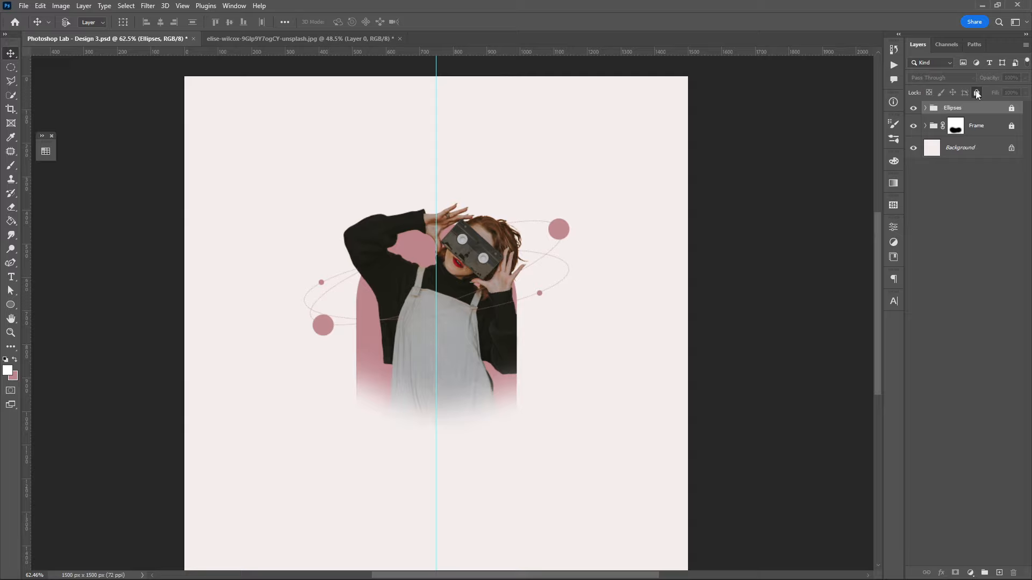
Draw a symmetrical arc path above the woman's head with the Curvature Pen, aligning both ends on a new horizontal guide
{"action": "left_click", "coordinate": [12, 264]}
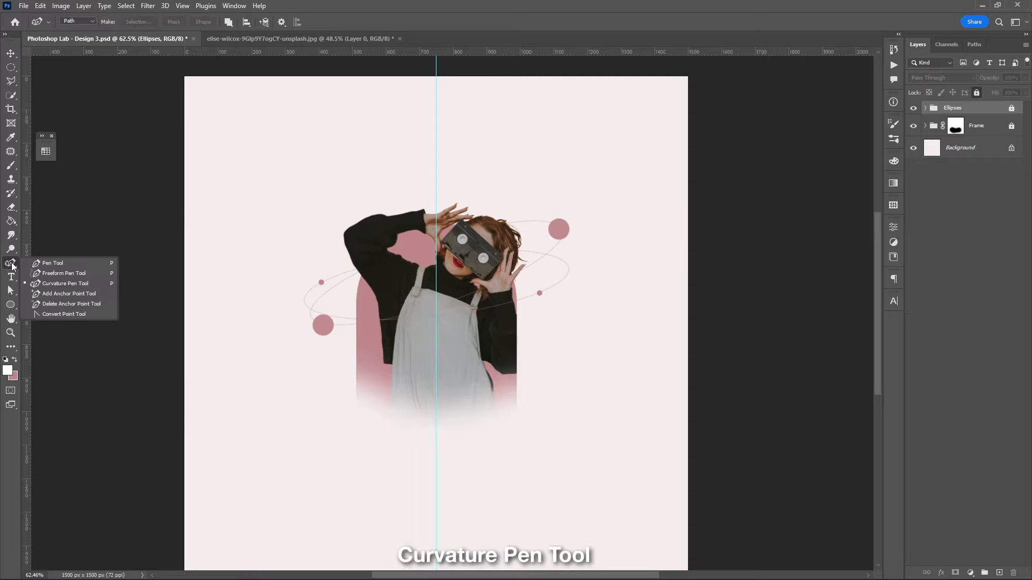
{"action": "left_click", "coordinate": [48, 288]}
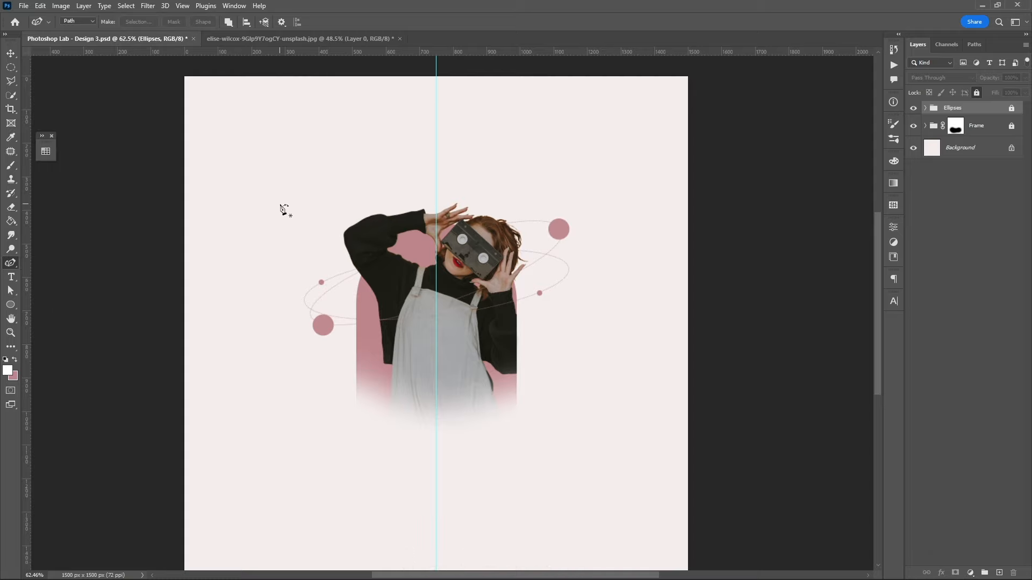
{"action": "left_click", "coordinate": [273, 200]}
{"action": "left_click_drag", "start_coordinate": [426, 52], "coordinate": [467, 199]}
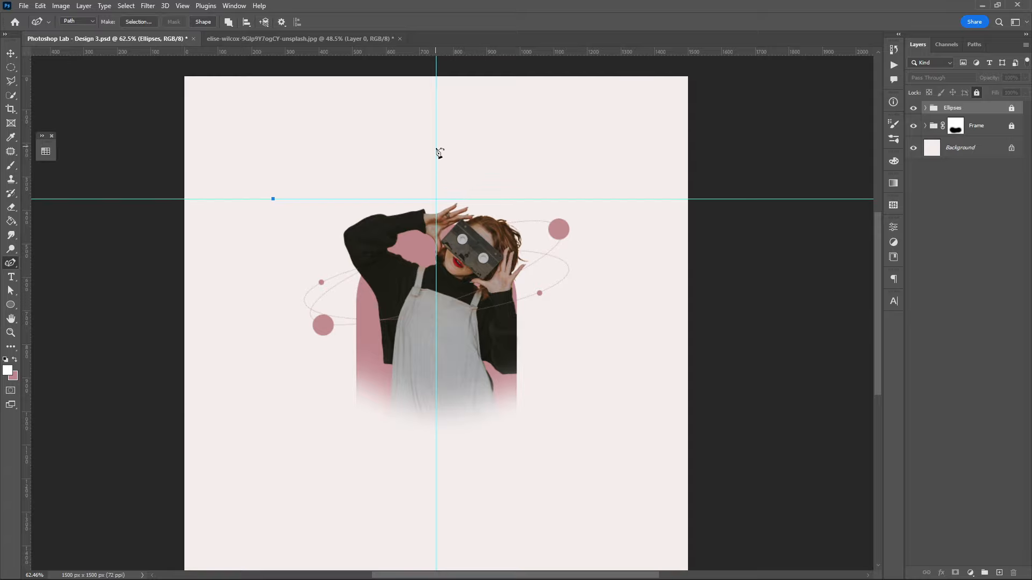
{"action": "left_click", "coordinate": [435, 150]}
{"action": "left_click", "coordinate": [586, 200]}
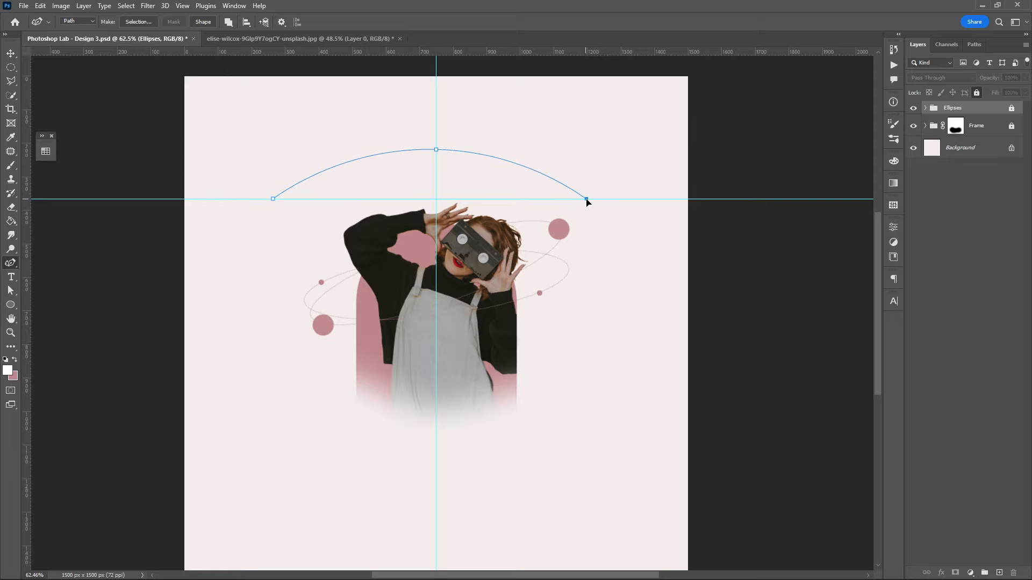
{"action": "left_click_drag", "start_coordinate": [587, 198], "coordinate": [590, 199]}
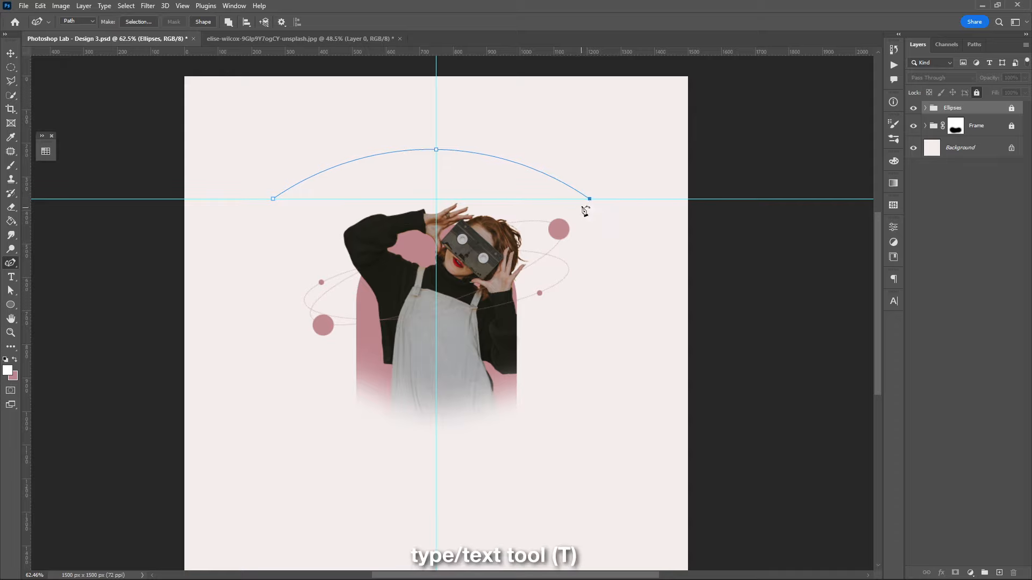
Place centred pink text reading THE GOOD PART on the arc path, extending the text range to the arc's far end
{"action": "key", "text": "t"}
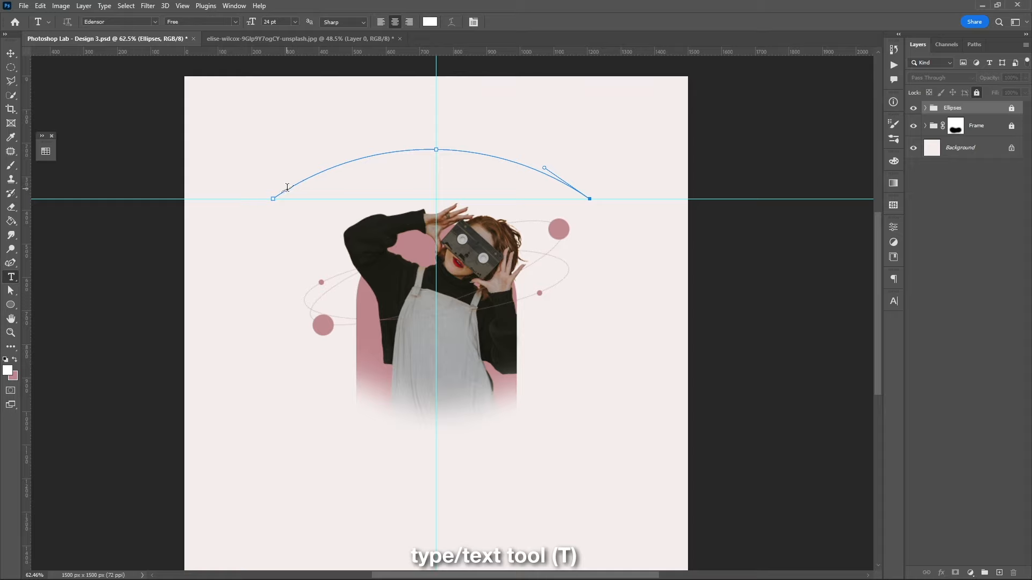
{"action": "left_click", "coordinate": [288, 188]}
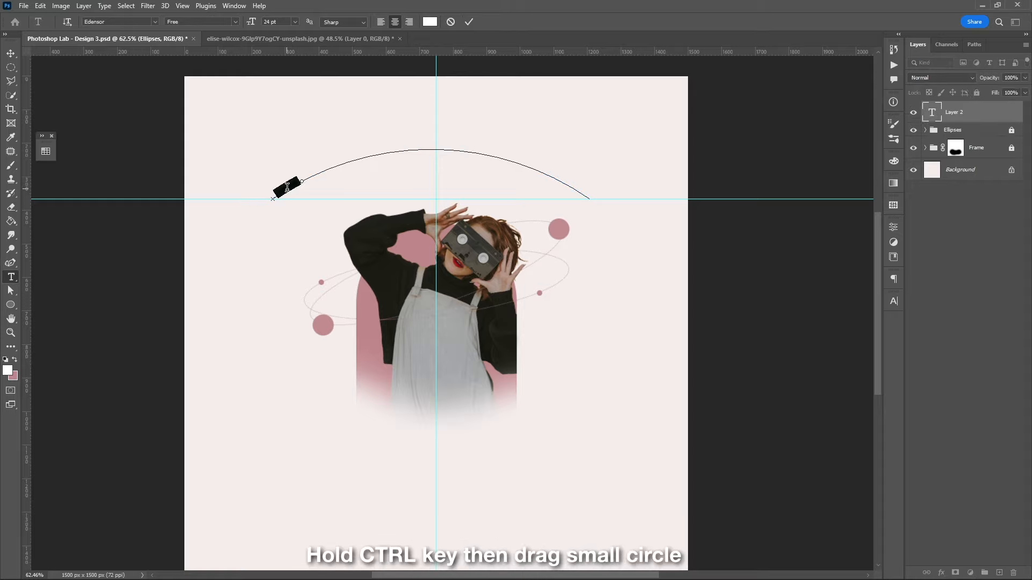
{"action": "key", "text": "ctrl"}
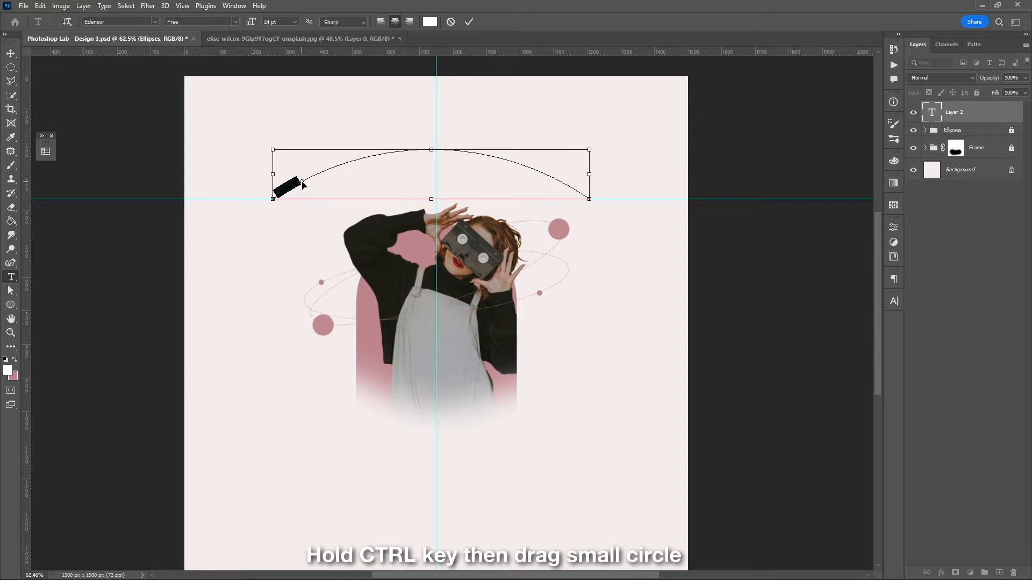
{"action": "mouse_move", "coordinate": [304, 185]}
{"action": "left_mouse_down"}
{"action": "mouse_move", "coordinate": [344, 161]}
{"action": "mouse_move", "coordinate": [553, 170]}
{"action": "mouse_move", "coordinate": [595, 192]}
{"action": "left_mouse_up"}
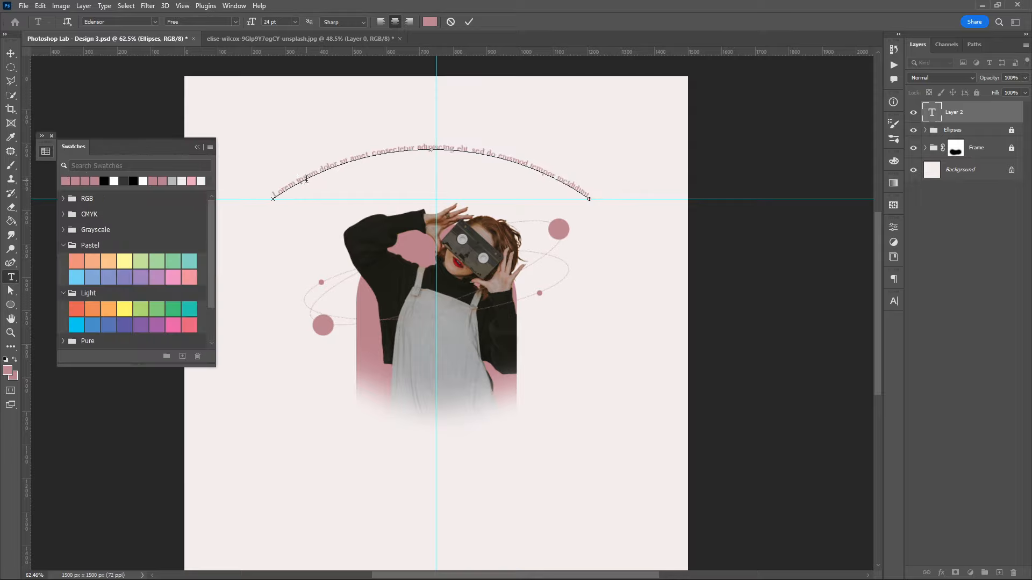
{"action": "key", "text": "ctrl+a"}
{"action": "type", "text": "THE GOO"}
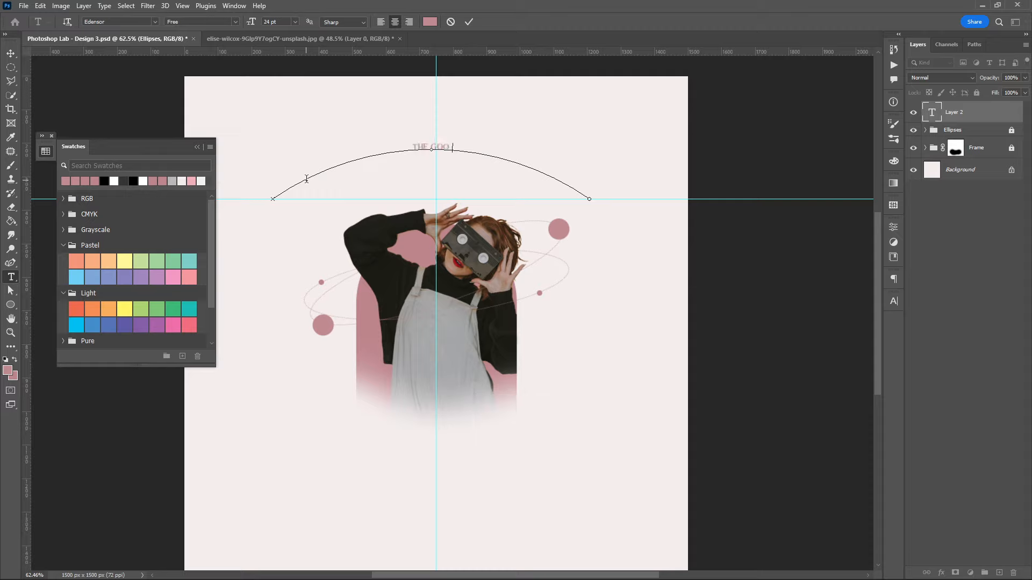
{"action": "type", "text": "D PART"}
Set the arched title's font size to 130 pt and move the title slightly down over the woman
{"action": "key", "text": "ctrl+a"}
{"action": "left_click", "coordinate": [892, 301]}
{"action": "mouse_move", "coordinate": [774, 330]}
{"action": "left_mouse_down"}
{"action": "mouse_move", "coordinate": [817, 330]}
{"action": "mouse_move", "coordinate": [827, 340]}
{"action": "mouse_move", "coordinate": [779, 330]}
{"action": "mouse_move", "coordinate": [788, 330]}
{"action": "left_mouse_up"}
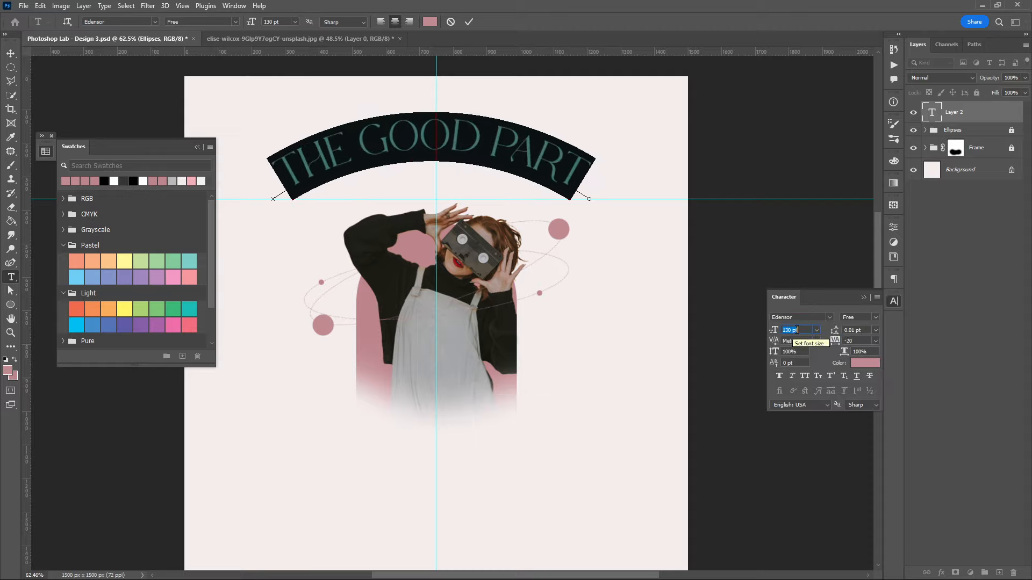
{"action": "left_click", "coordinate": [469, 22]}
{"action": "key", "text": "v"}
{"action": "left_click_drag", "start_coordinate": [484, 143], "coordinate": [489, 155]}
{"action": "left_click", "coordinate": [197, 147]}
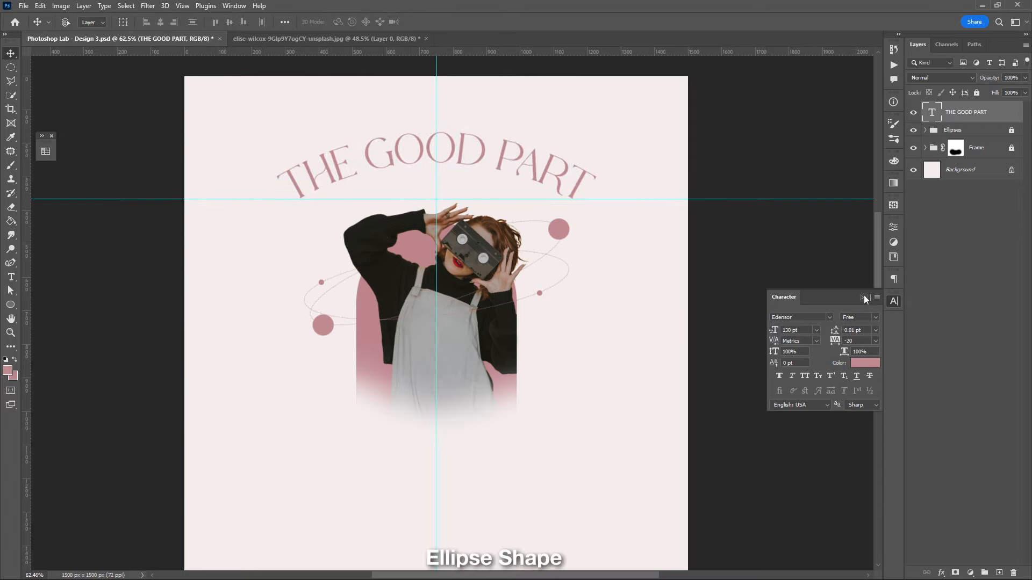
{"action": "left_click", "coordinate": [864, 298]}
Draw a circular ellipse path about 163 px wide beside the lower right corner of the pink arch
{"action": "scroll", "coordinate": [540, 351], "scroll_direction": "down", "scroll_amount": 1}
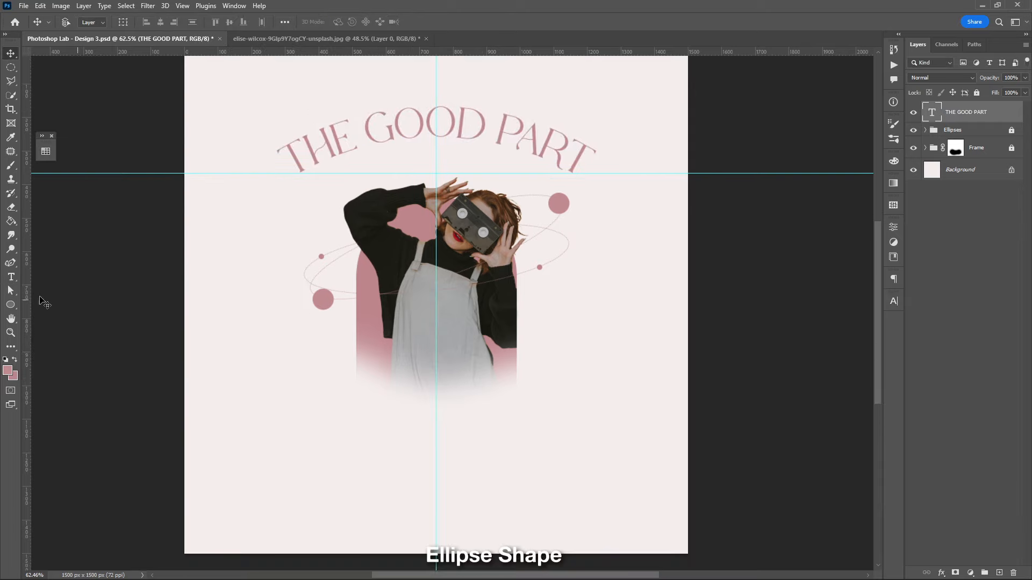
{"action": "left_click", "coordinate": [11, 304]}
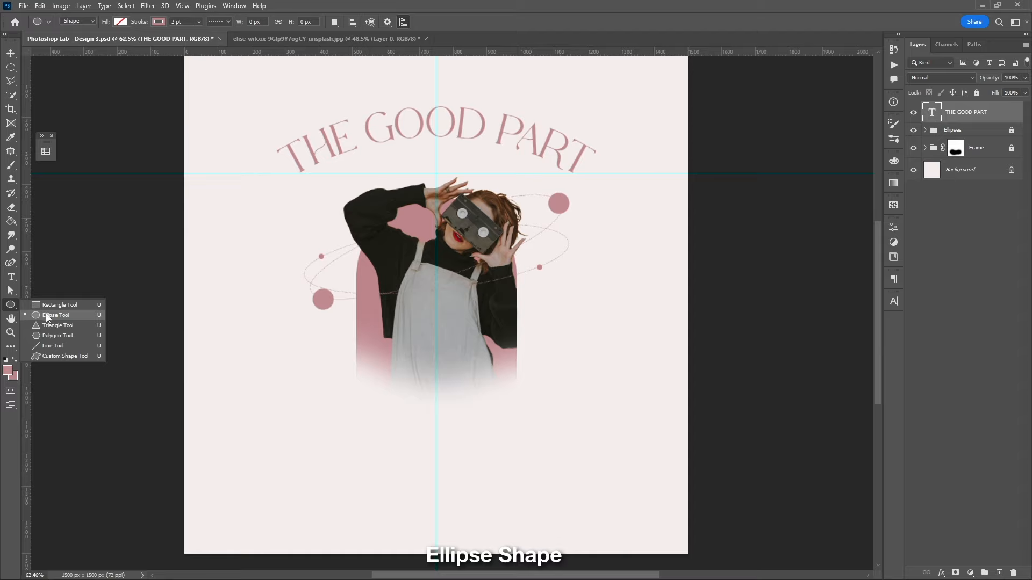
{"action": "left_click", "coordinate": [47, 317]}
{"action": "left_click", "coordinate": [83, 22]}
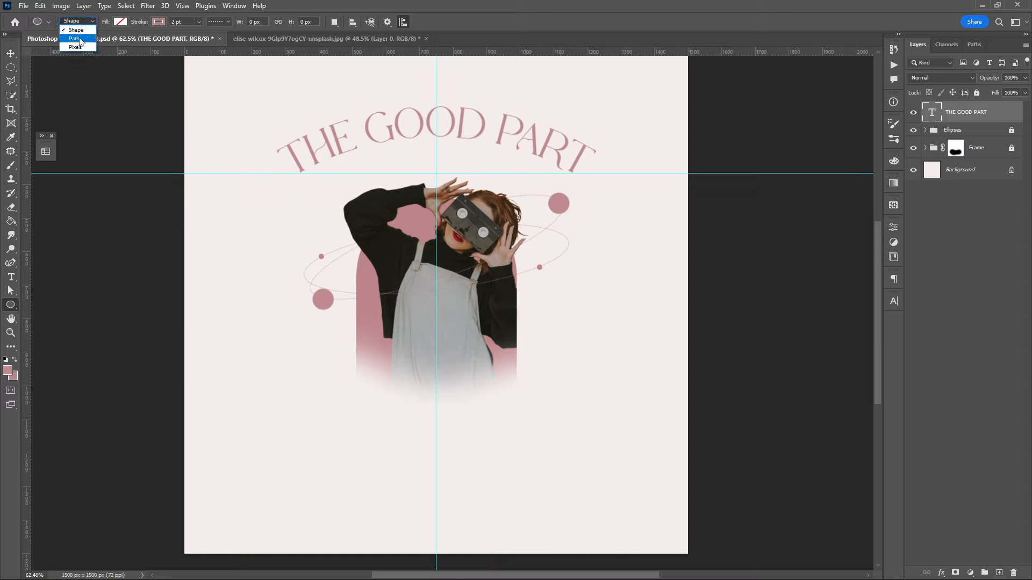
{"action": "left_click", "coordinate": [80, 39]}
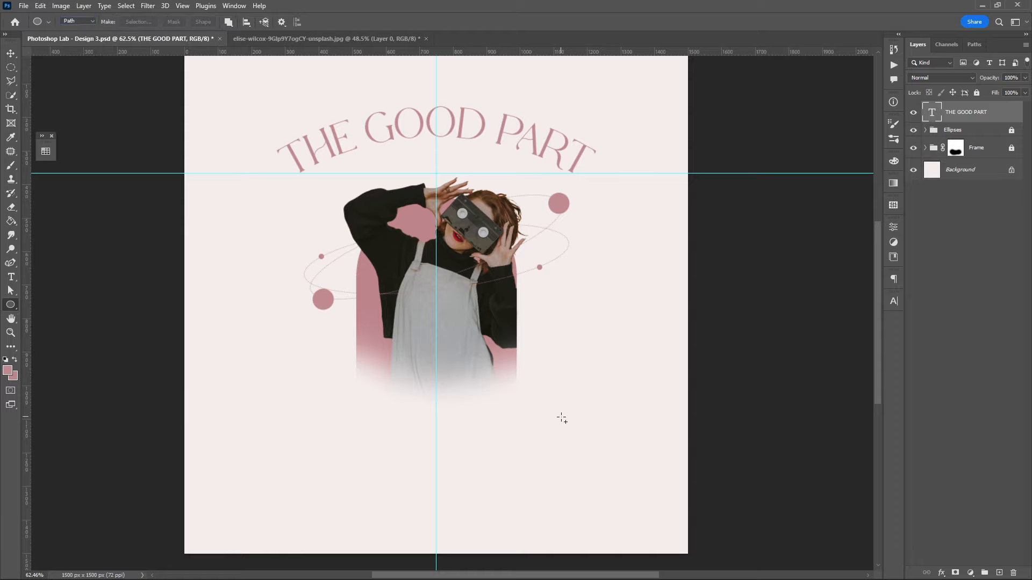
{"action": "scroll", "coordinate": [562, 418], "scroll_direction": "up", "scroll_amount": 2}
{"action": "left_click_drag", "start_coordinate": [511, 353], "coordinate": [575, 427]}
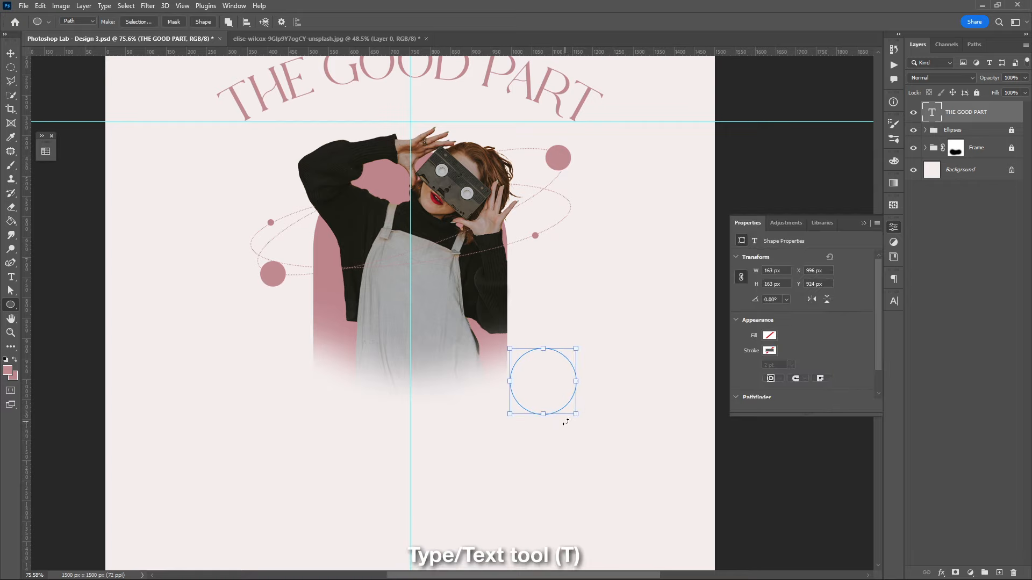
Wrap placeholder Lorem ipsum text around the circular path at a font size of 22 pt
{"action": "key", "text": "t"}
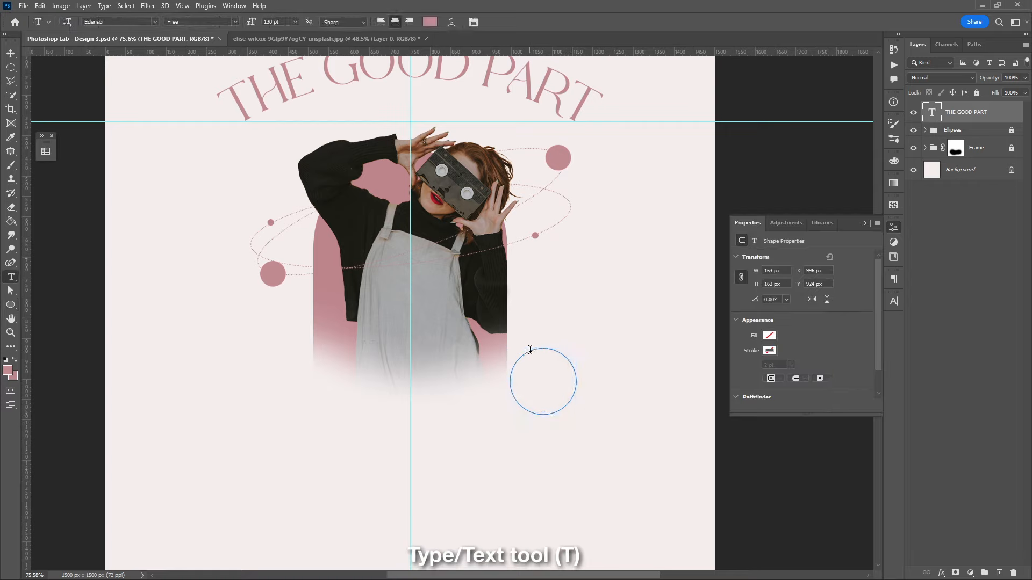
{"action": "left_click", "coordinate": [530, 350]}
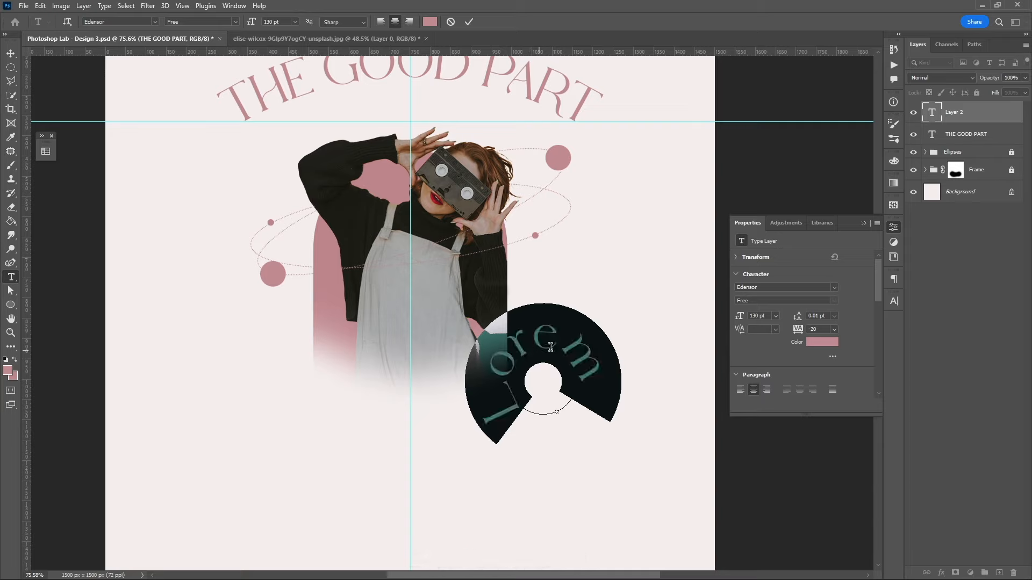
{"action": "left_click", "coordinate": [892, 300]}
{"action": "left_click", "coordinate": [789, 328]}
{"action": "scroll", "coordinate": [789, 328], "scroll_direction": "down", "scroll_amount": 15}
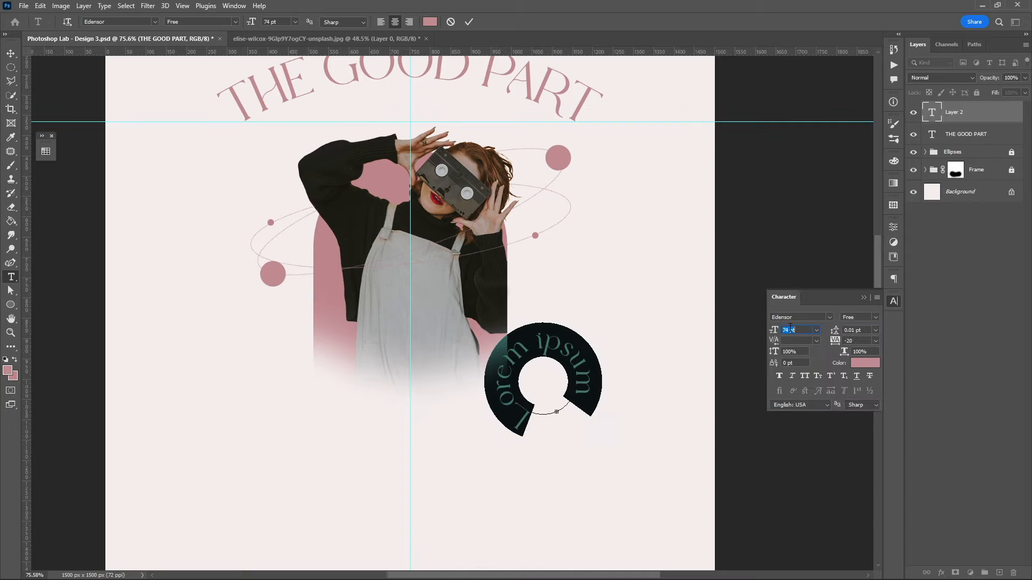
{"action": "left_click", "coordinate": [468, 21]}
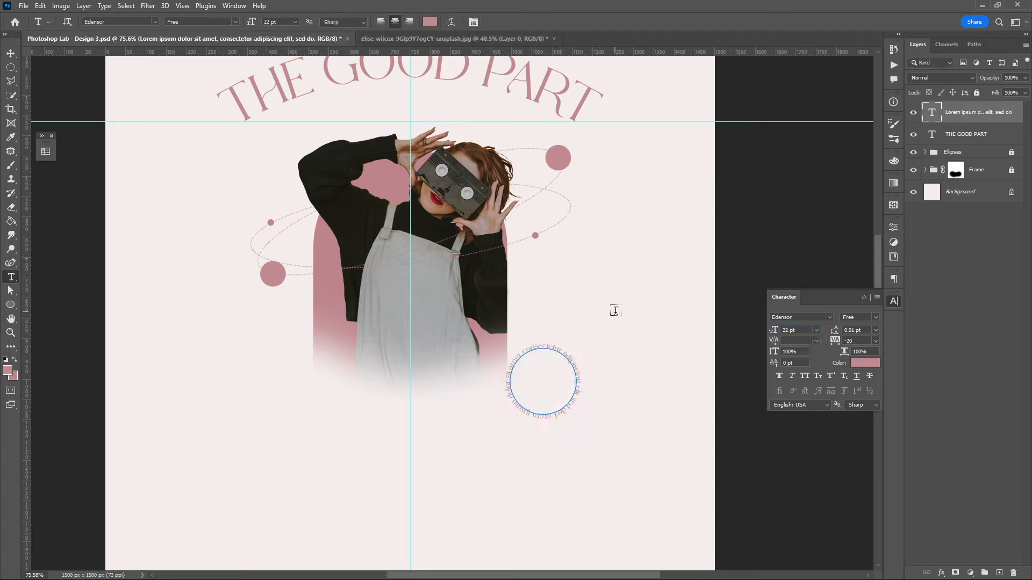
Make a circular selection around the ring of text and fill it with solid color c08b91, layered beneath the text
{"action": "key", "text": "v"}
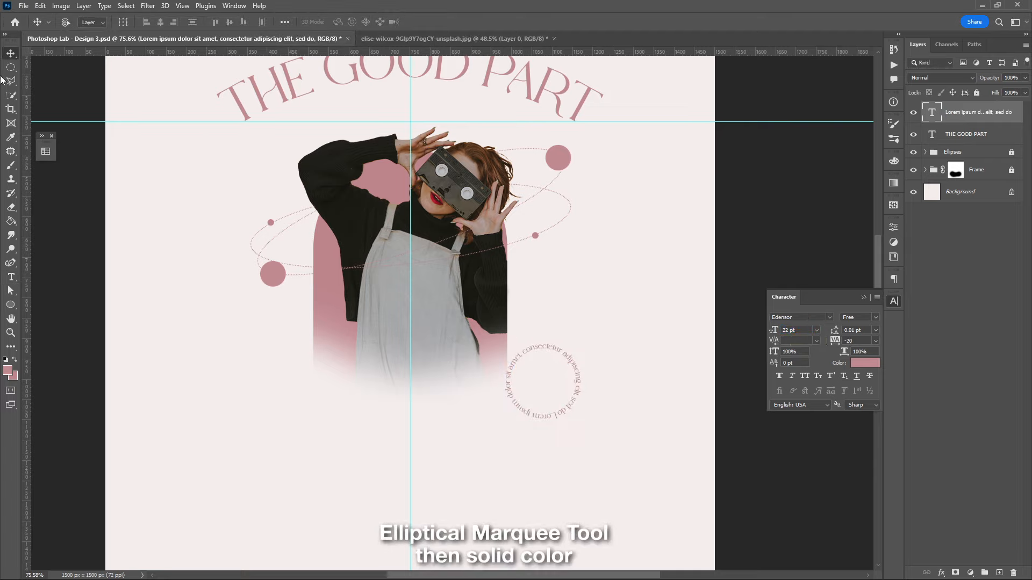
{"action": "right_click", "coordinate": [10, 67]}
{"action": "left_click", "coordinate": [41, 80]}
{"action": "left_click_drag", "start_coordinate": [502, 338], "coordinate": [574, 409]}
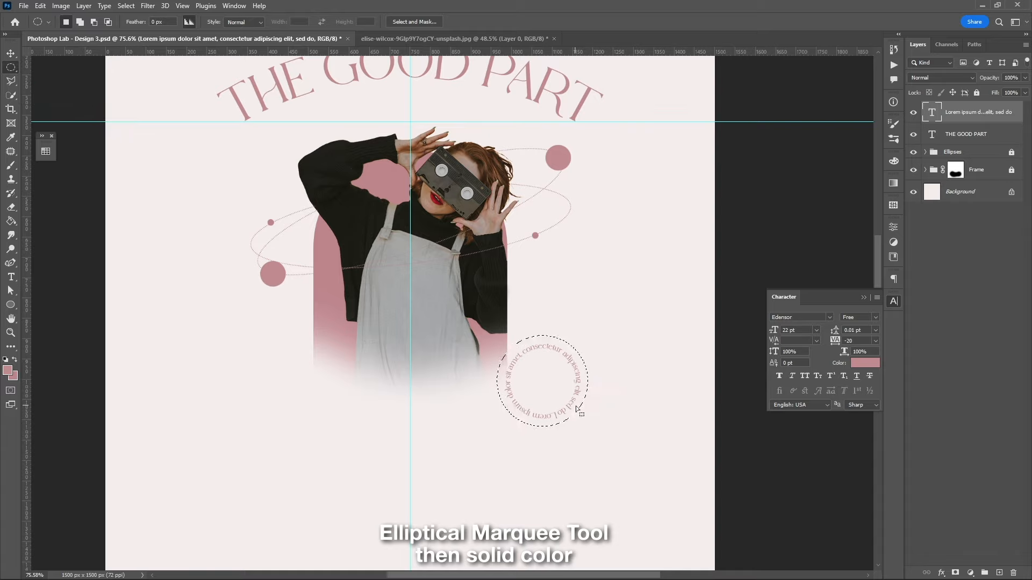
{"action": "left_click", "coordinate": [970, 573]}
{"action": "left_click", "coordinate": [964, 380]}
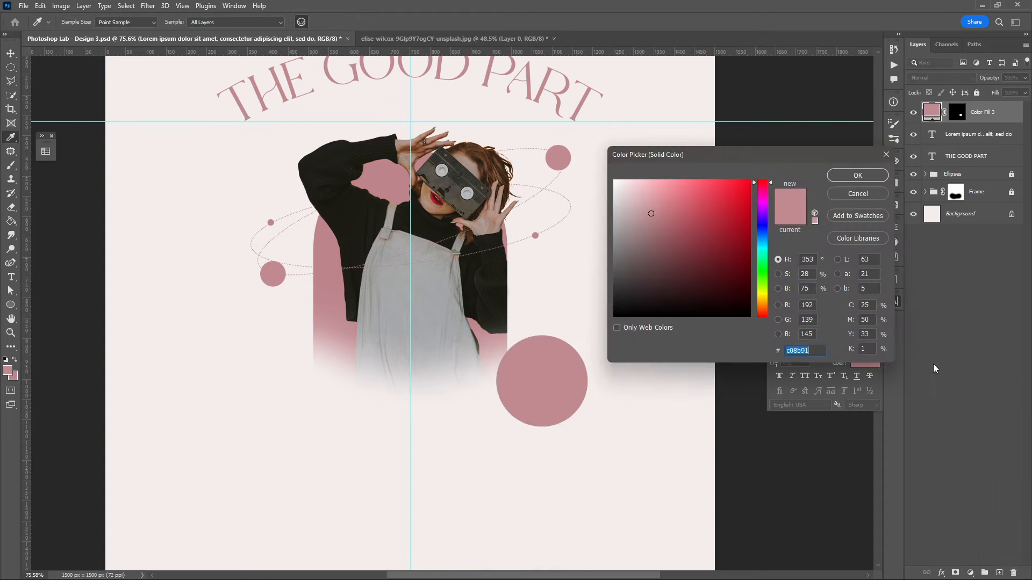
{"action": "left_click", "coordinate": [857, 173]}
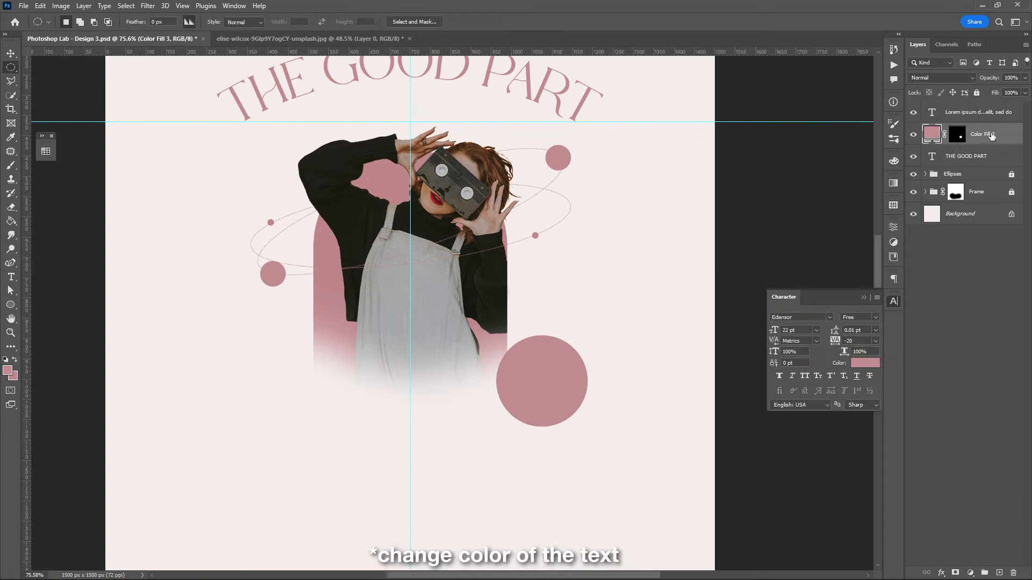
Recolor the circular text with the off-white sampled from the canvas background
{"action": "left_click", "coordinate": [981, 113]}
{"action": "left_click", "coordinate": [865, 365]}
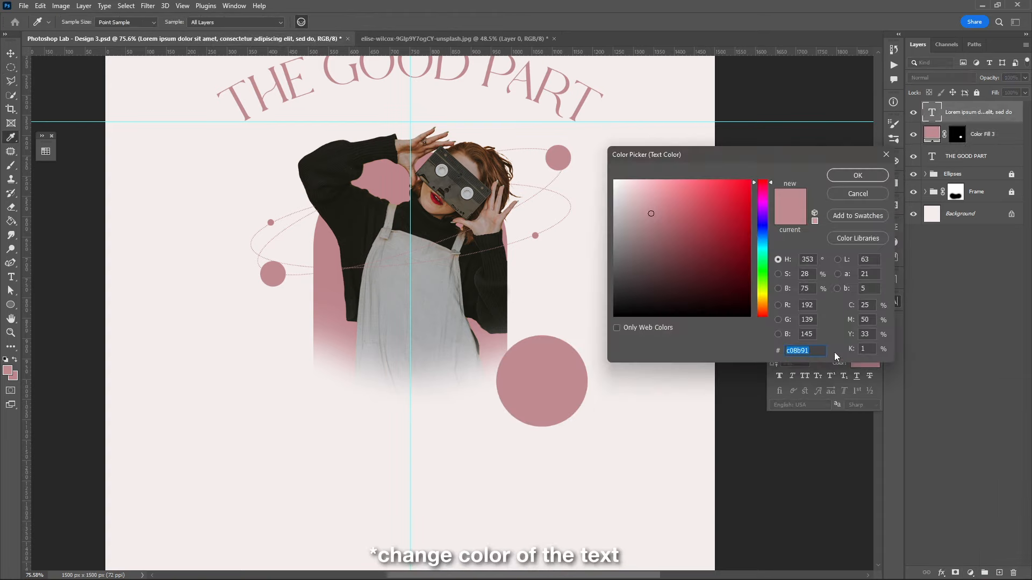
{"action": "left_click", "coordinate": [587, 268]}
{"action": "left_click", "coordinate": [842, 172]}
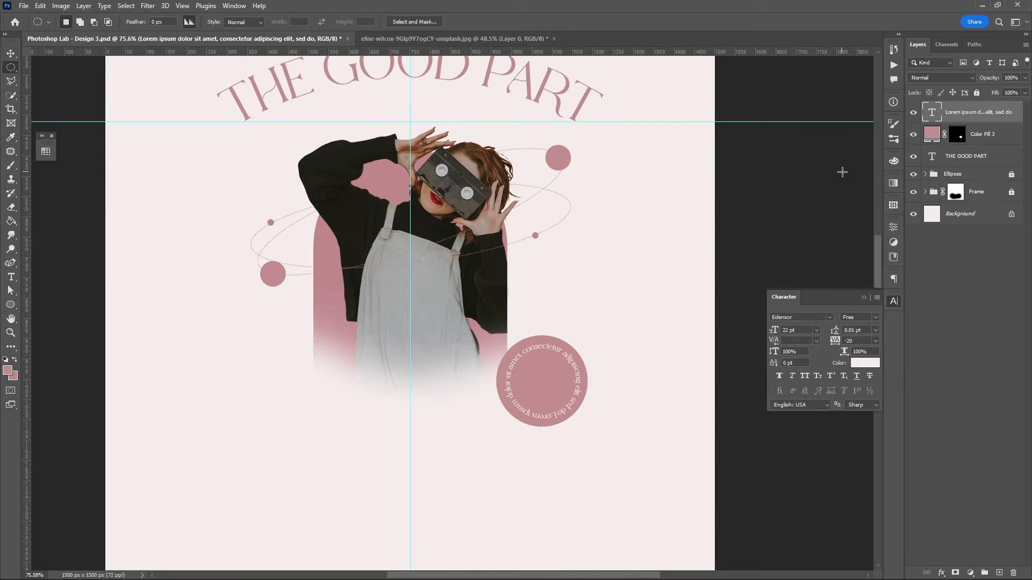
{"action": "left_click", "coordinate": [863, 297]}
Group the circular text with its pink circle and name the group "tAG"
{"action": "key", "text": "v"}
{"action": "scroll", "coordinate": [576, 375], "scroll_direction": "up", "scroll_amount": 2}
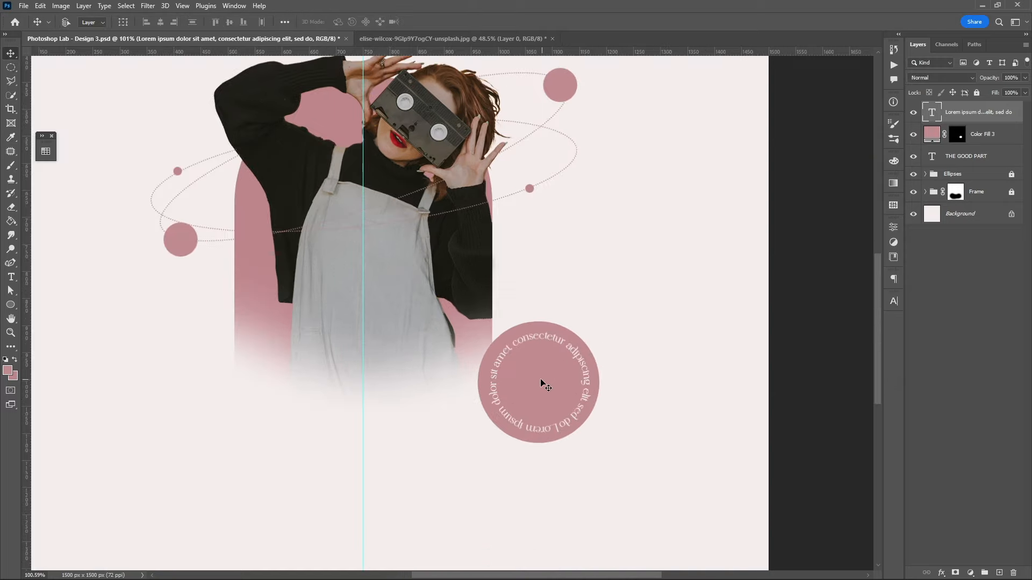
{"action": "left_click", "coordinate": [994, 141], "text": "shift"}
{"action": "key", "text": "ctrl+g"}
{"action": "double_click", "coordinate": [954, 108]}
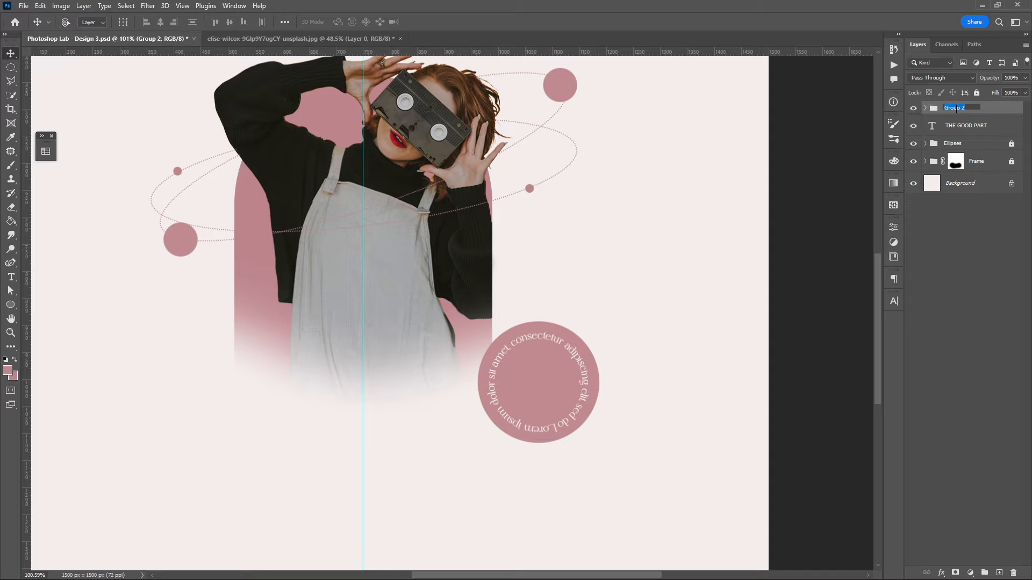
{"action": "type", "text": "tAG"}
{"action": "key", "text": "Return"}
Move the round tag up and left so it overlaps the lower right corner of the arch
{"action": "key", "text": "ctrl+t"}
{"action": "left_click_drag", "start_coordinate": [541, 372], "coordinate": [510, 341]}
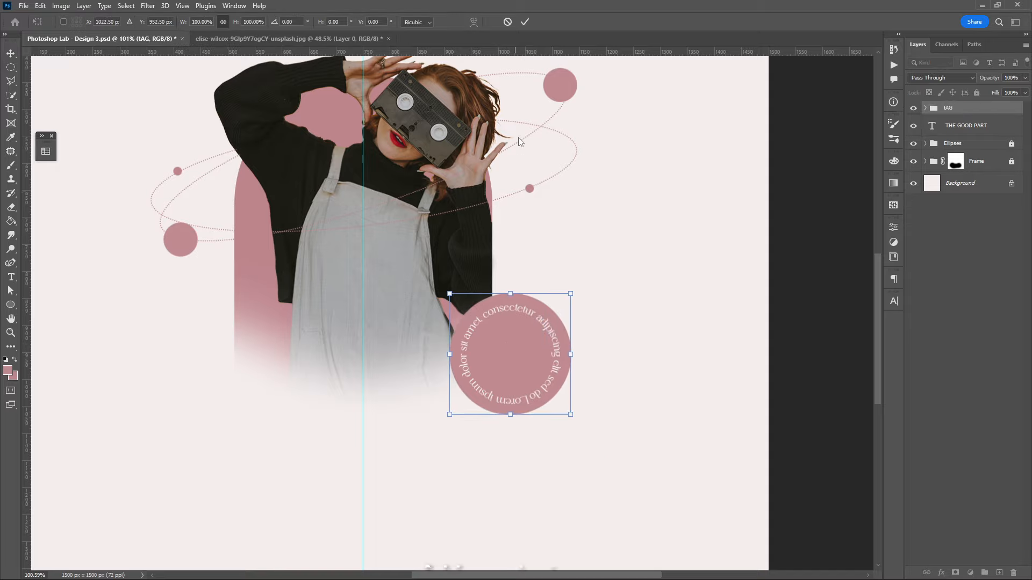
{"action": "key", "text": "Return"}
Hide the guides and put the THE GOOD PART title in a group named "Good part"
{"action": "scroll", "coordinate": [447, 223], "scroll_direction": "down", "scroll_amount": 3}
{"action": "left_click_drag", "start_coordinate": [410, 192], "coordinate": [502, 269]}
{"action": "scroll", "coordinate": [495, 263], "scroll_direction": "down", "scroll_amount": 2}
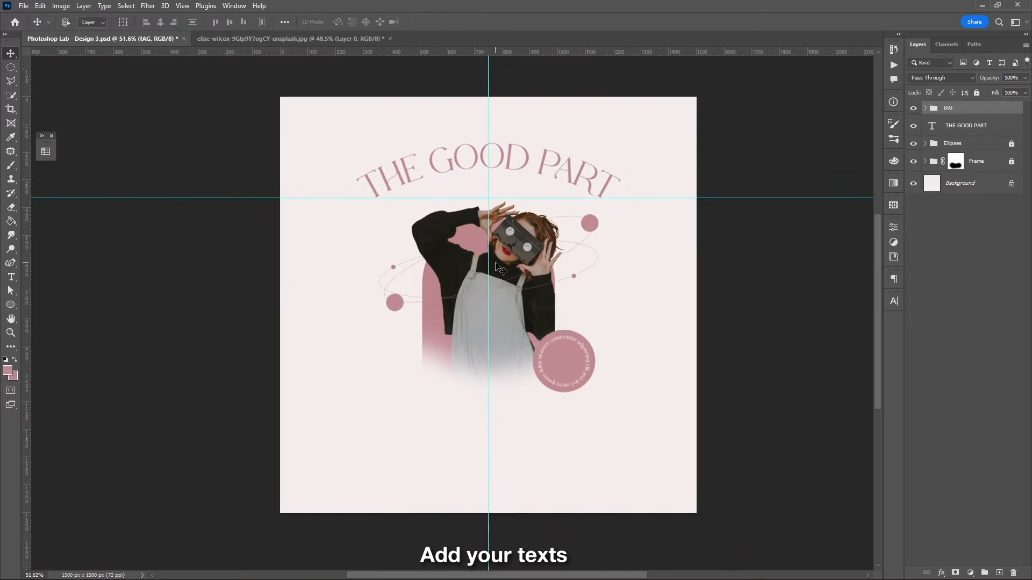
{"action": "scroll", "coordinate": [496, 263], "scroll_direction": "up", "scroll_amount": 2}
{"action": "scroll", "coordinate": [496, 263], "scroll_direction": "down", "scroll_amount": 1}
{"action": "key", "text": "ctrl+semicolon"}
{"action": "type", "text": "Good part"}
Add a text box below the woman reading "The Photoshop Lab" in all caps at 38 pt with tracking 60
{"action": "type", "text": "t"}
{"action": "left_click_drag", "start_coordinate": [395, 429], "coordinate": [603, 461]}
{"action": "type", "text": "The Photoshop Lab"}
{"action": "left_click", "coordinate": [893, 301]}
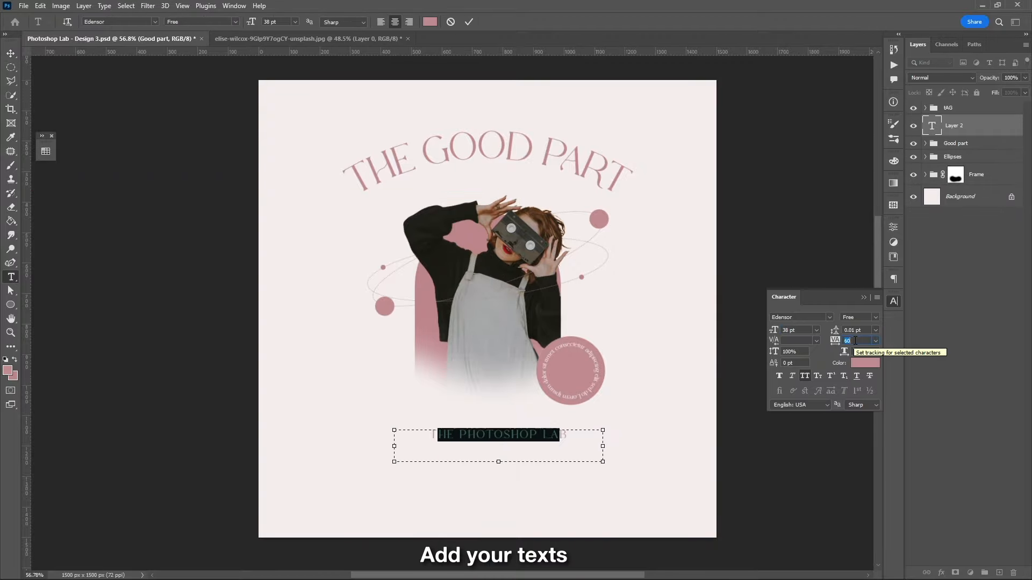
Add a centred placeholder paragraph below The Photoshop Lab at 16 pt with 24 pt leading, and narrow its text box
{"action": "left_click_drag", "start_coordinate": [373, 460], "coordinate": [670, 510]}
{"action": "left_click", "coordinate": [859, 330]}
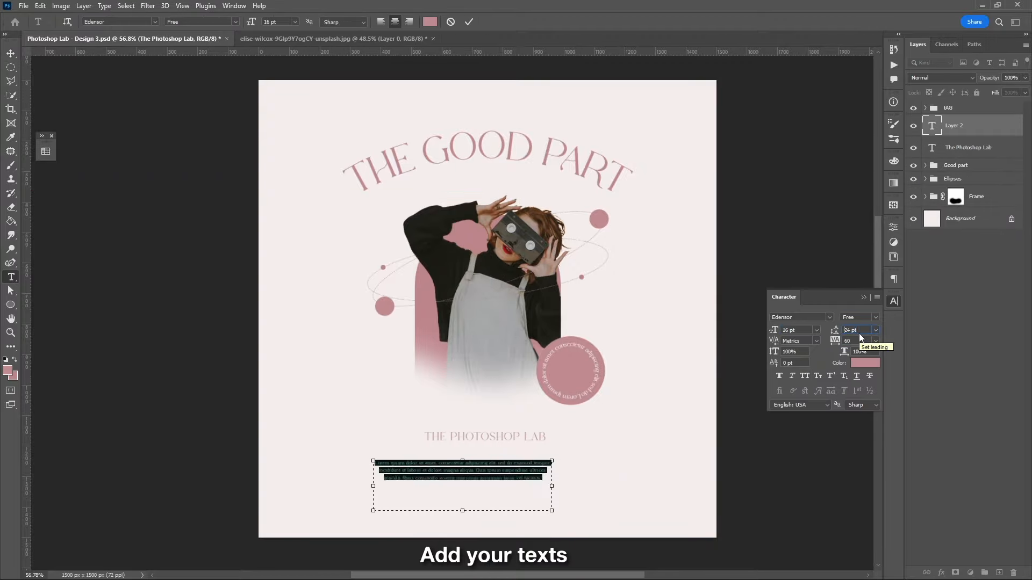
{"action": "left_click_drag", "start_coordinate": [552, 487], "coordinate": [545, 488]}
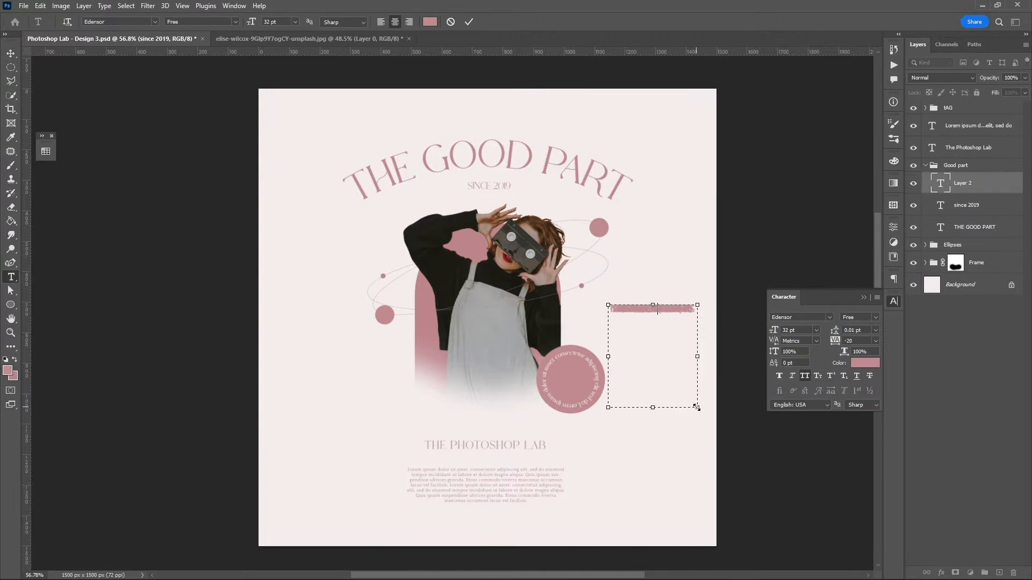